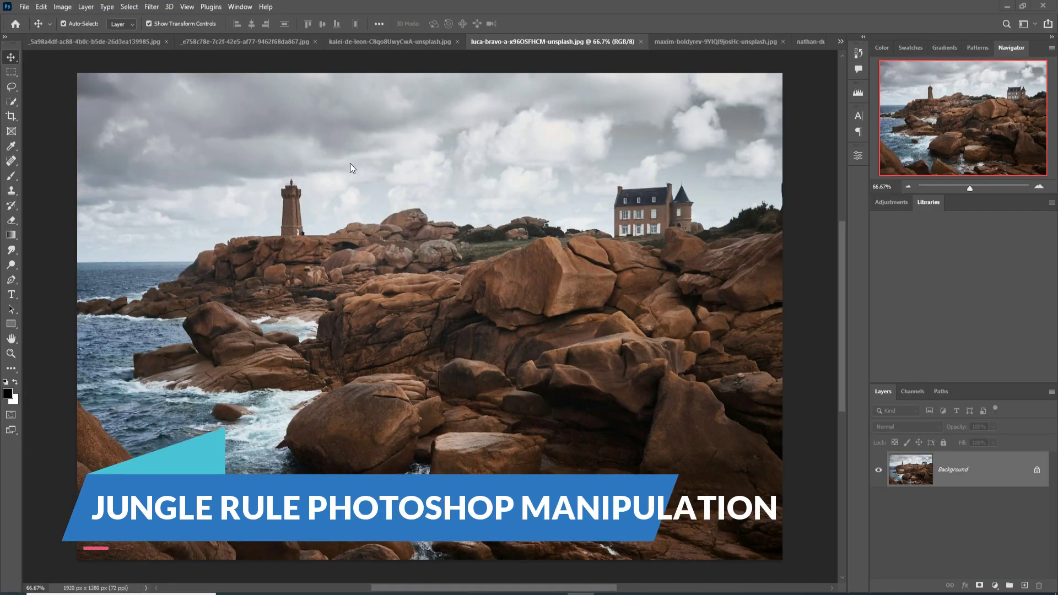
Create a new white 1280 x 720 px RGB document at 300 pixels/inch
left_click(24, 7)
left_click(34, 18)
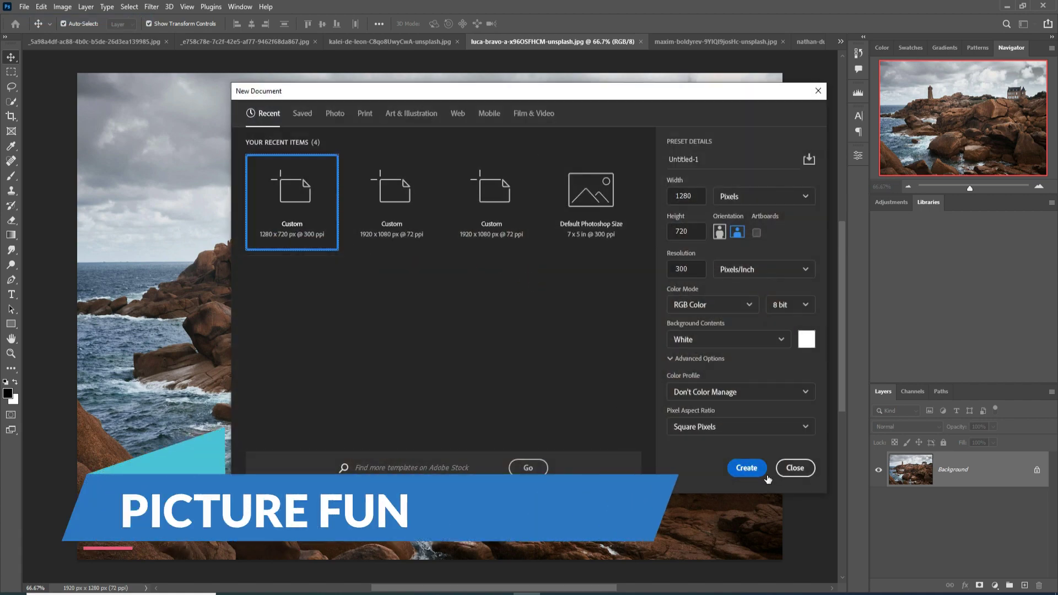
left_click(747, 468)
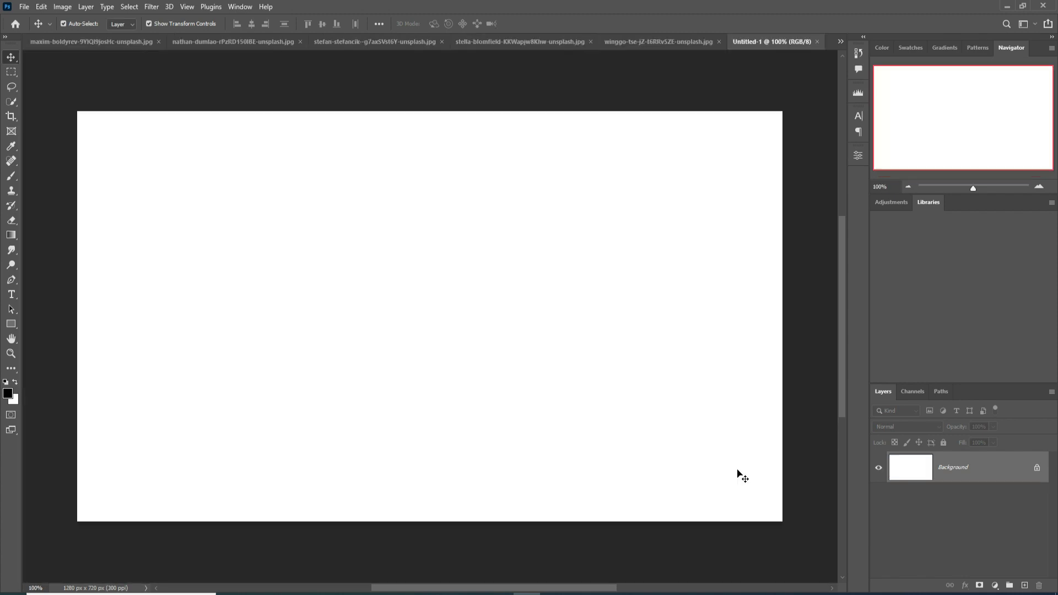
Select the mountains below the sky in the purple-sky mountain photo with the Object Selection Tool
left_click(627, 41)
left_click(528, 41)
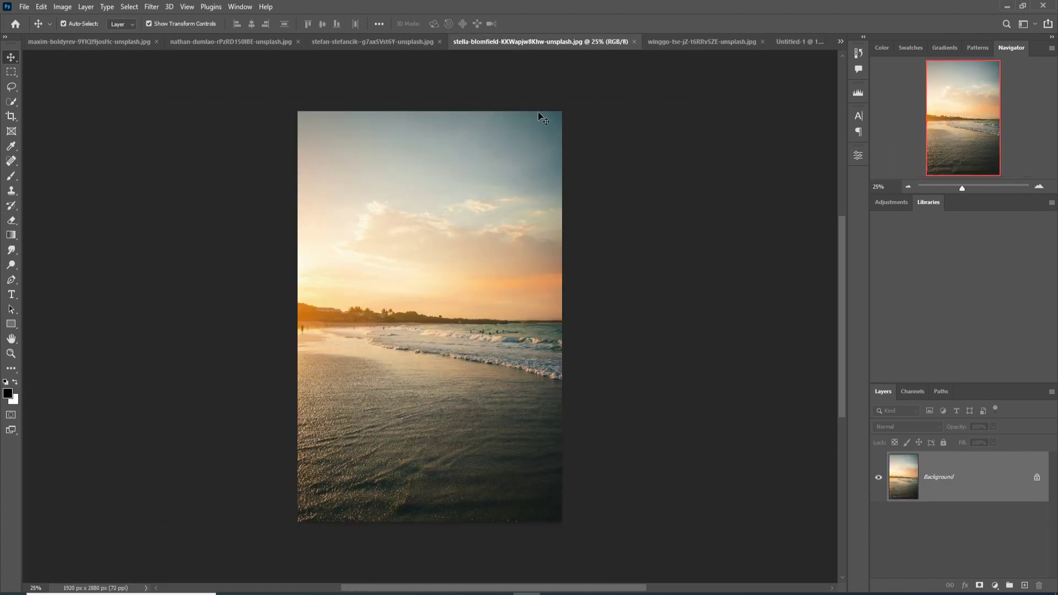
left_click(394, 42)
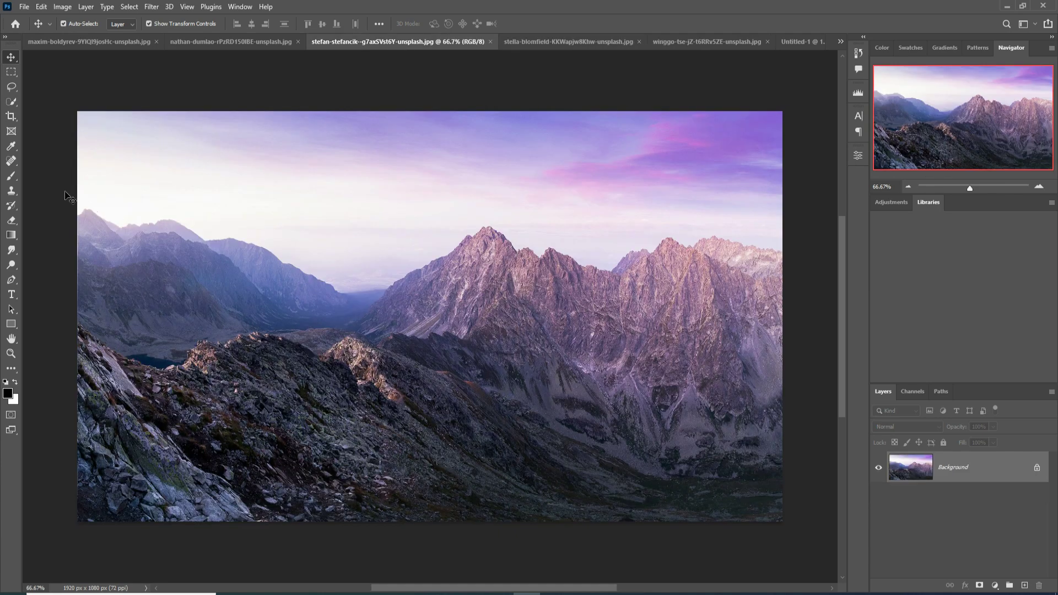
left_click(10, 105)
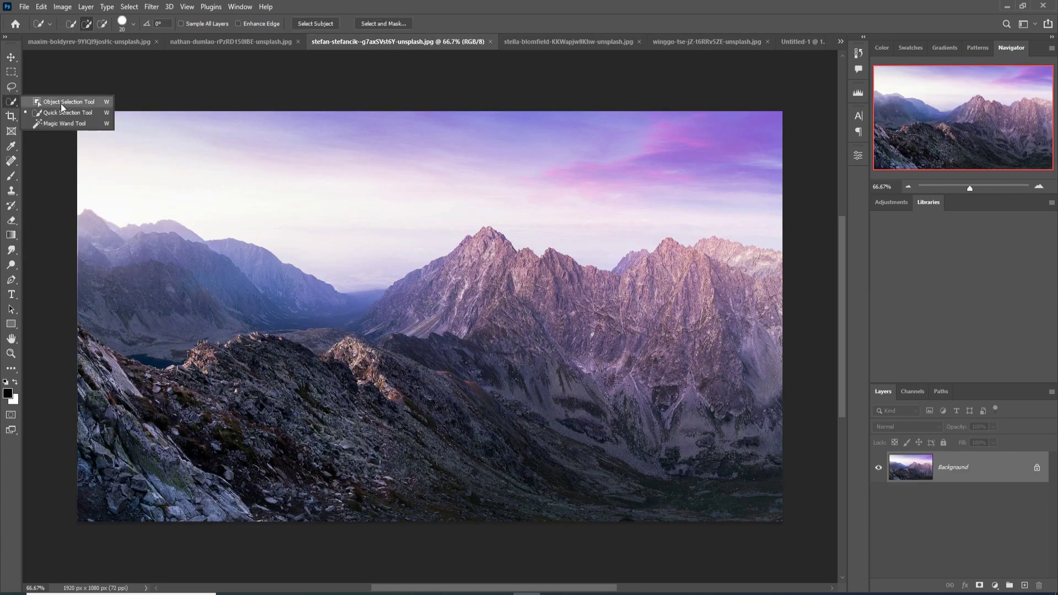
left_click_drag(92, 229, 633, 326)
key("v")
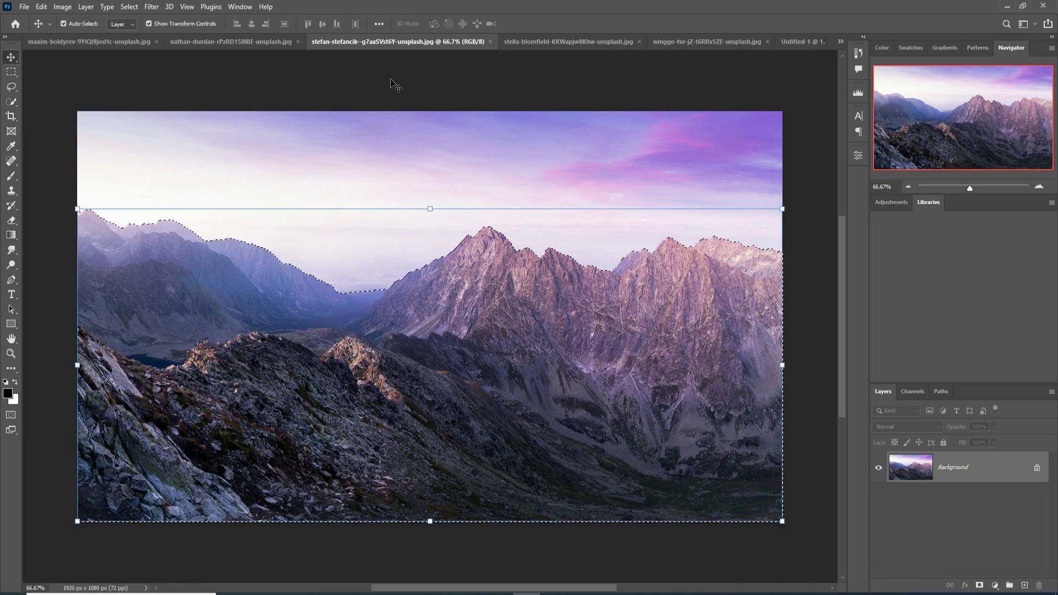
Copy the selected mountains from their photo into the Untitled-1 document
left_click_drag(384, 41, 484, 110)
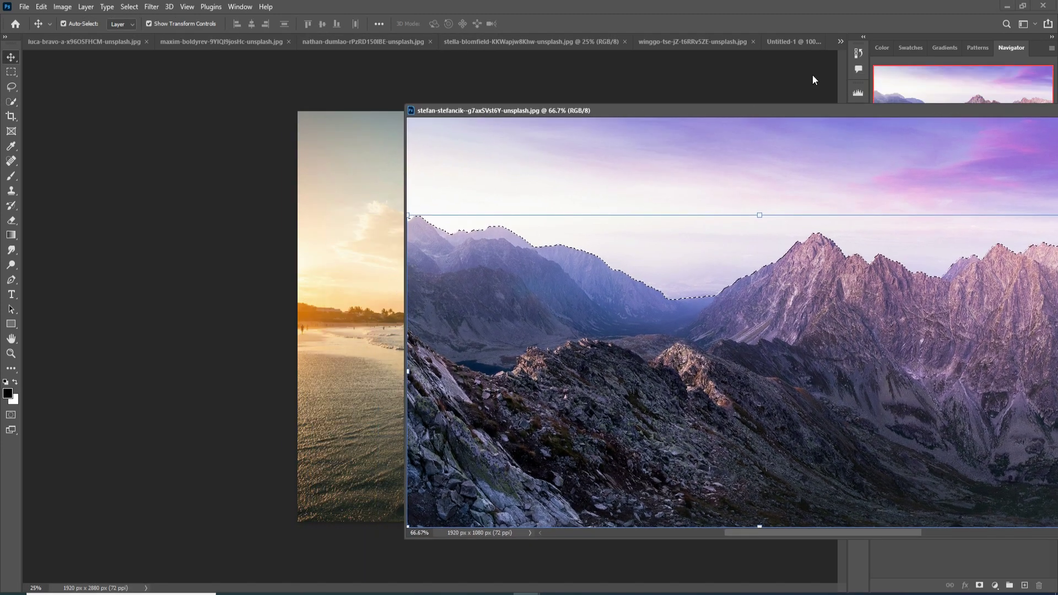
left_click(794, 41)
left_click_drag(855, 305, 385, 227)
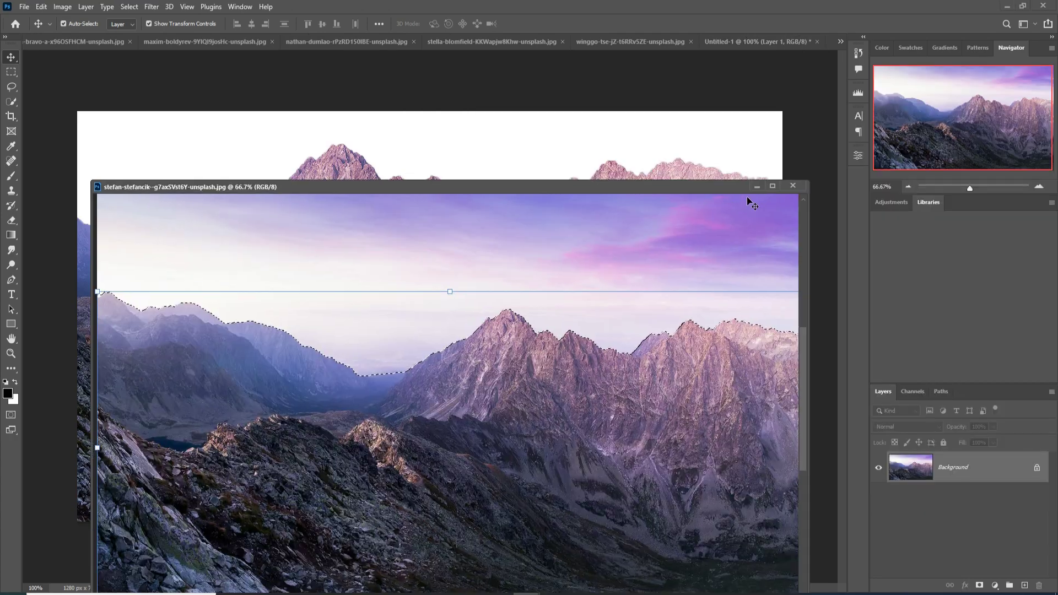
Scale the mountain layer down to about 48% (931 x 399 px), place it mid-canvas and apply the transform
left_click_drag(259, 126, 419, 253)
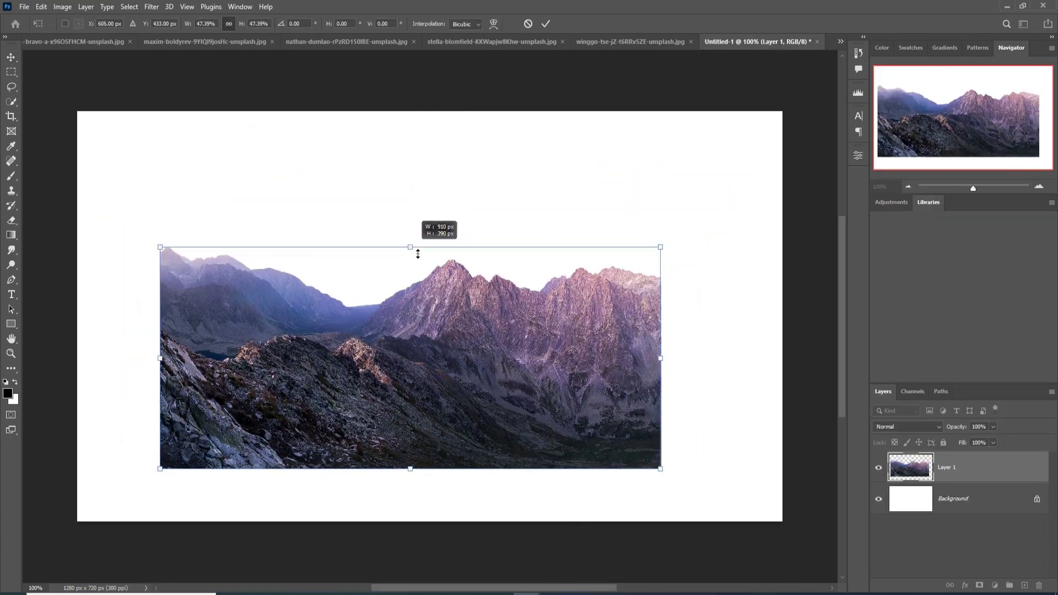
left_click_drag(434, 334, 445, 306)
left_click_drag(427, 220, 428, 216)
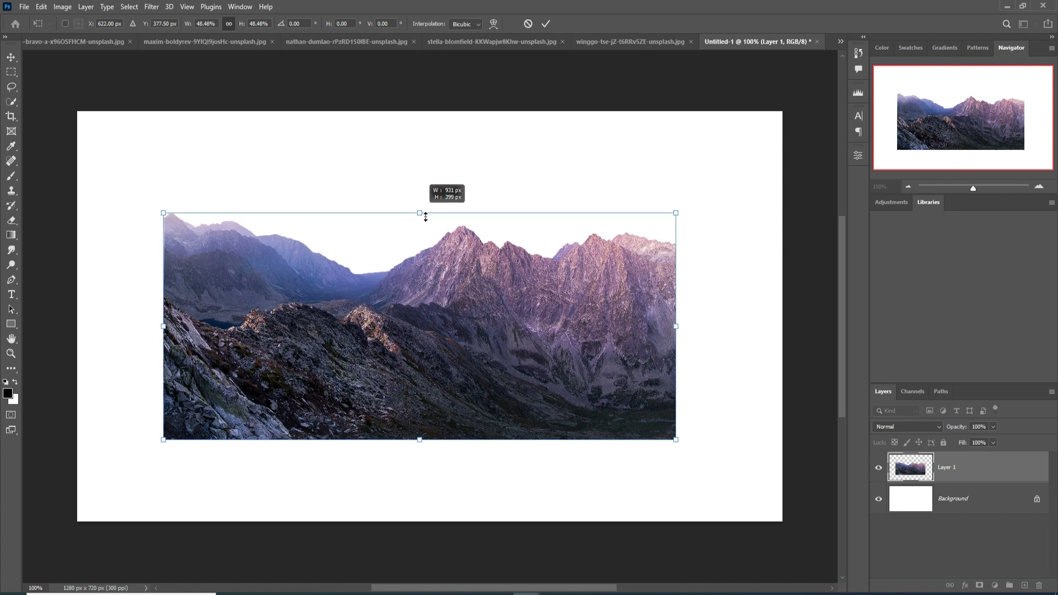
left_click_drag(437, 268, 439, 276)
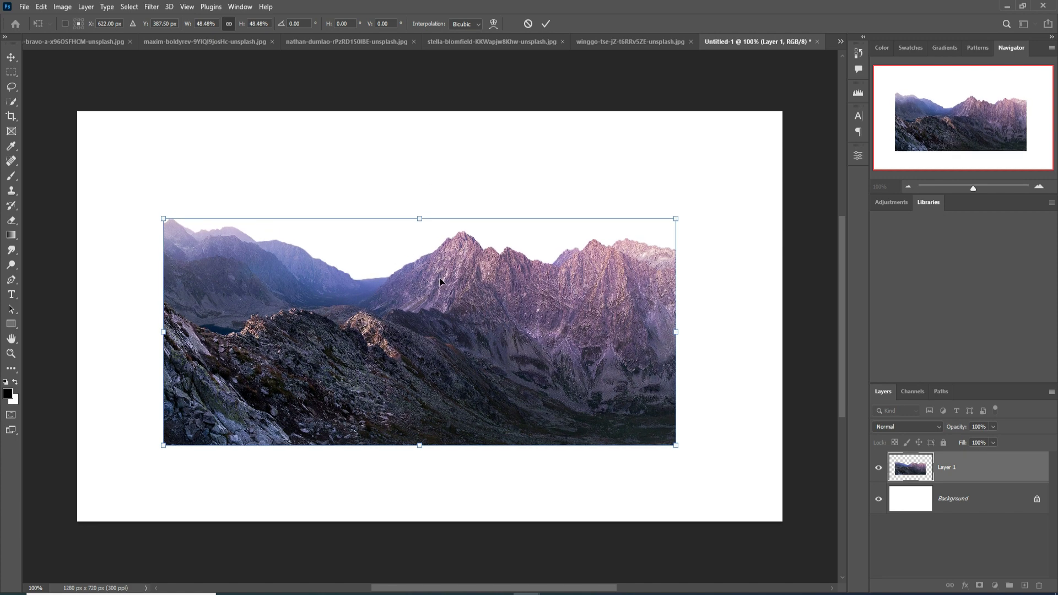
left_click(547, 23)
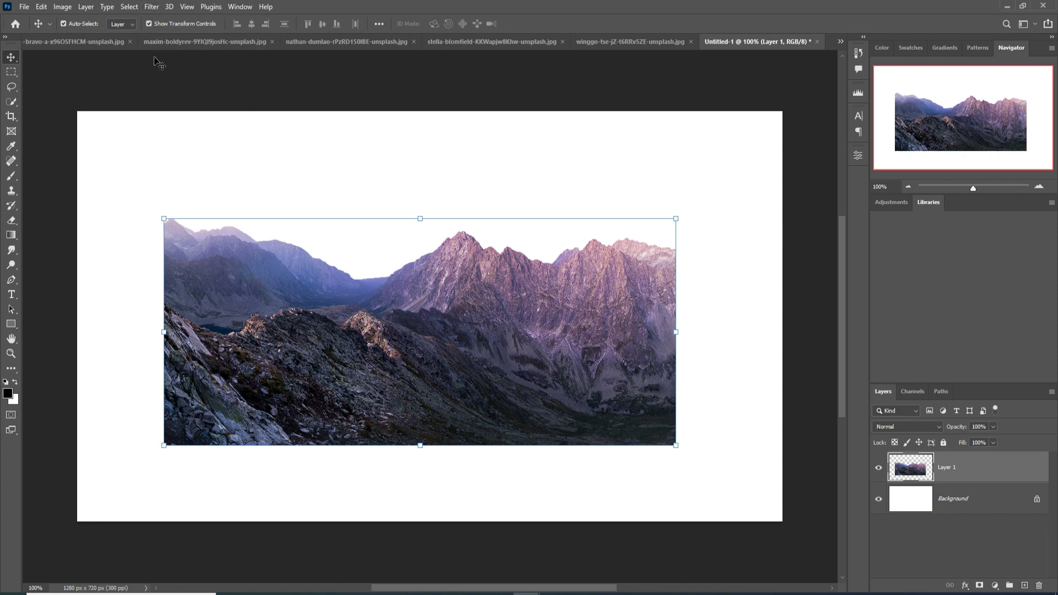
Apply Camera Raw saturation of Aquas +12, Blues +23, Purples -89 and Magentas -83 to the mountains, and nudge the layer slightly right
left_click(151, 7)
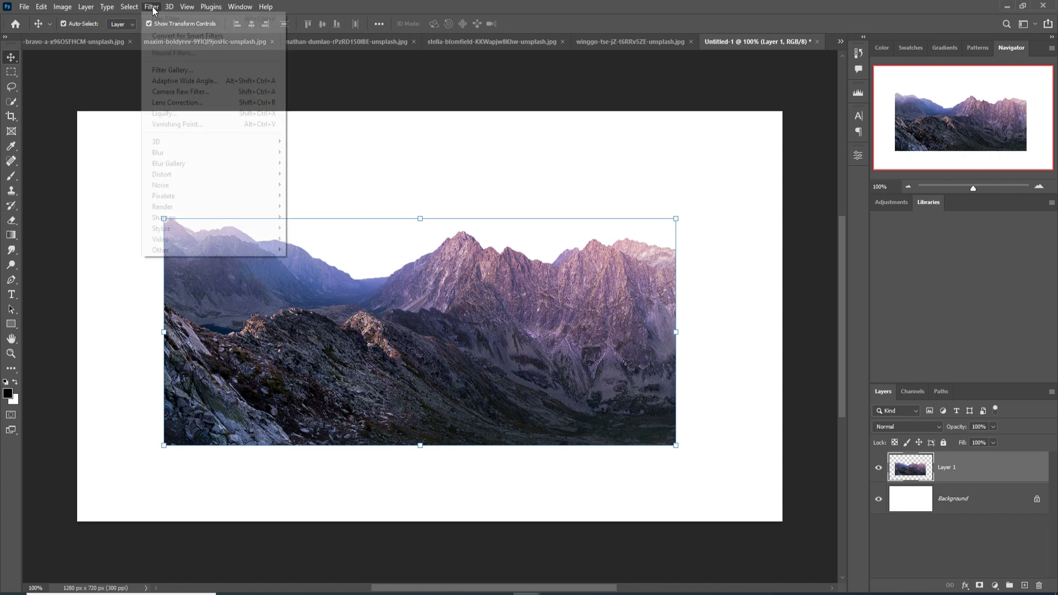
left_click(187, 92)
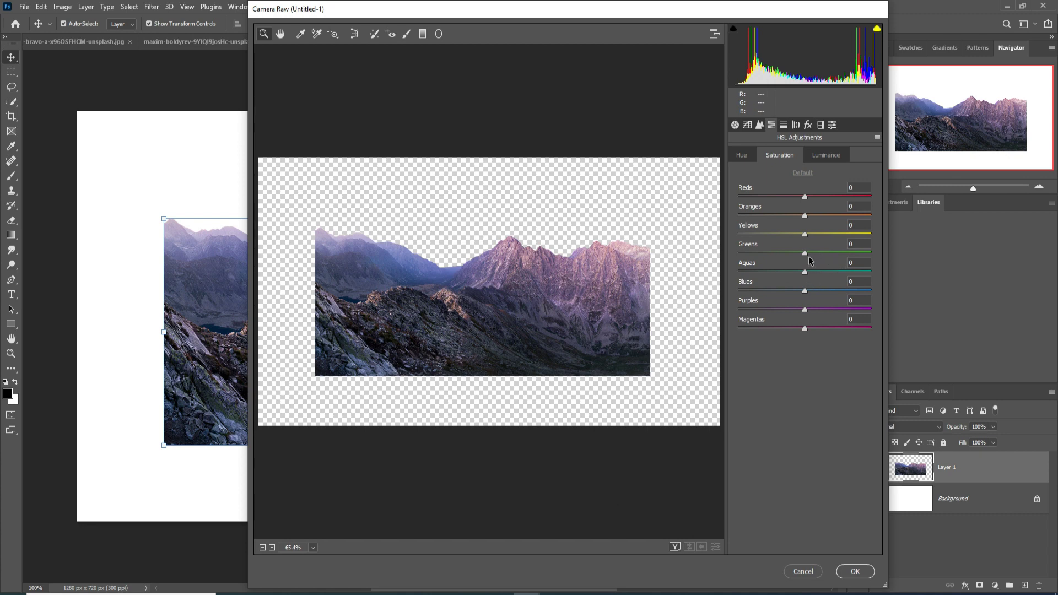
left_click_drag(805, 310, 769, 333)
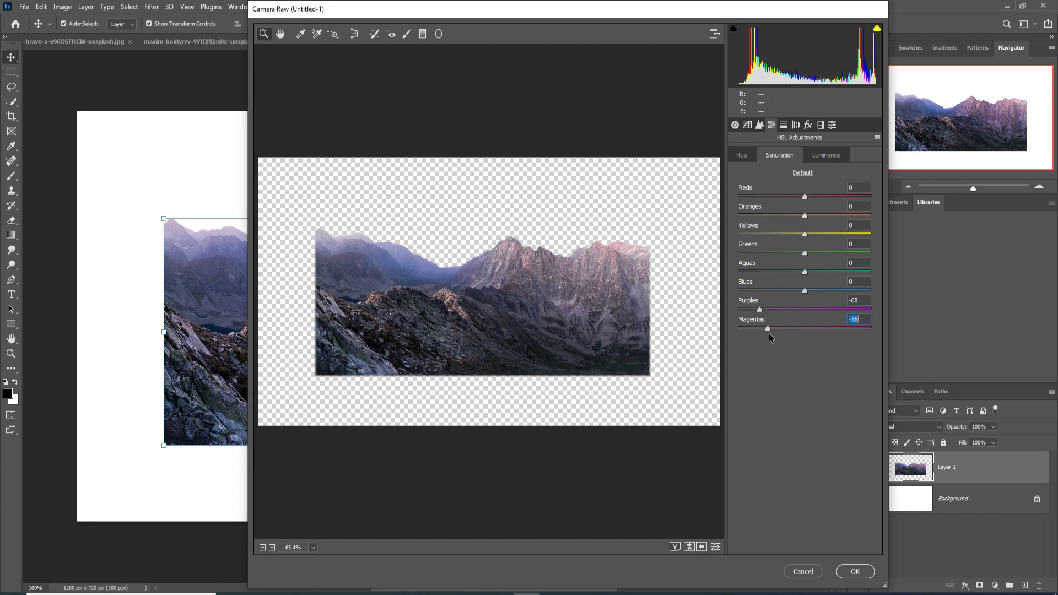
left_click(809, 292)
mouse_move(809, 293)
left_mouse_down()
mouse_move(819, 293)
mouse_move(813, 273)
left_mouse_up()
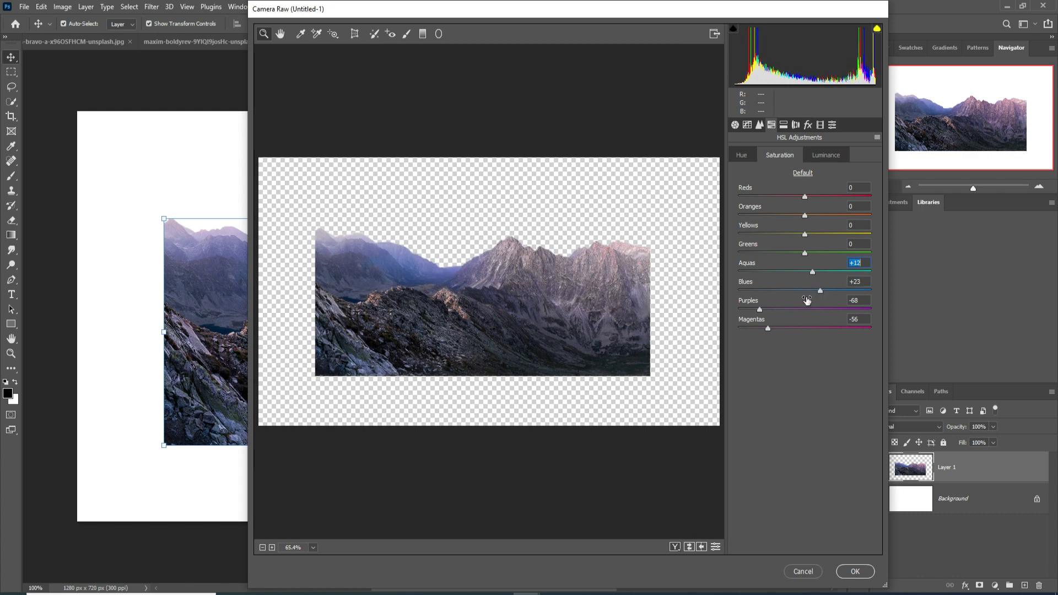
left_click_drag(760, 309, 753, 329)
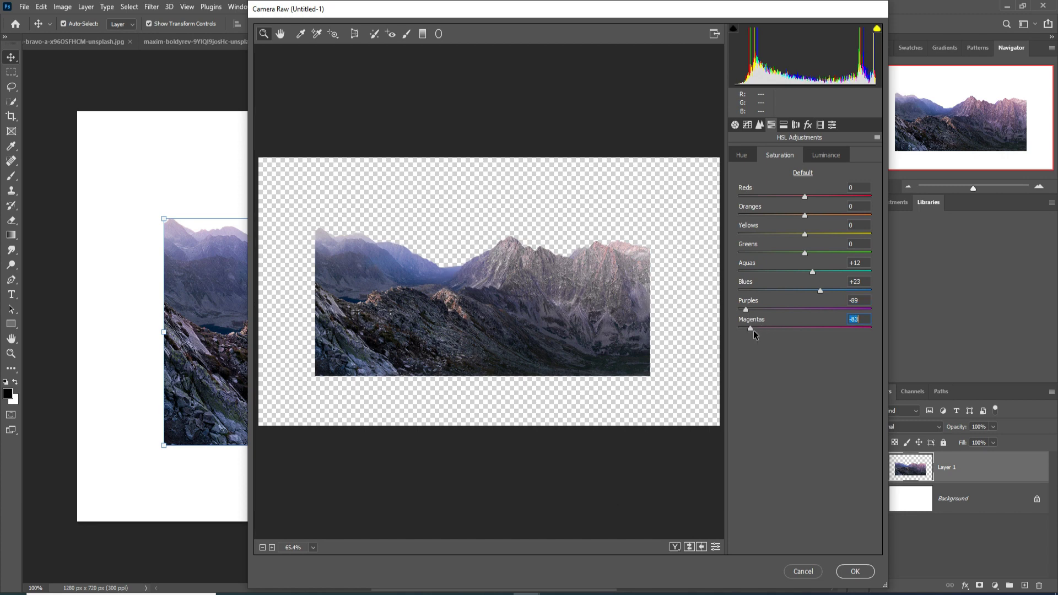
left_click(855, 571)
left_click_drag(425, 331, 457, 336)
Look through the open stock photos of rocks and coast for foreground material
left_click(598, 41)
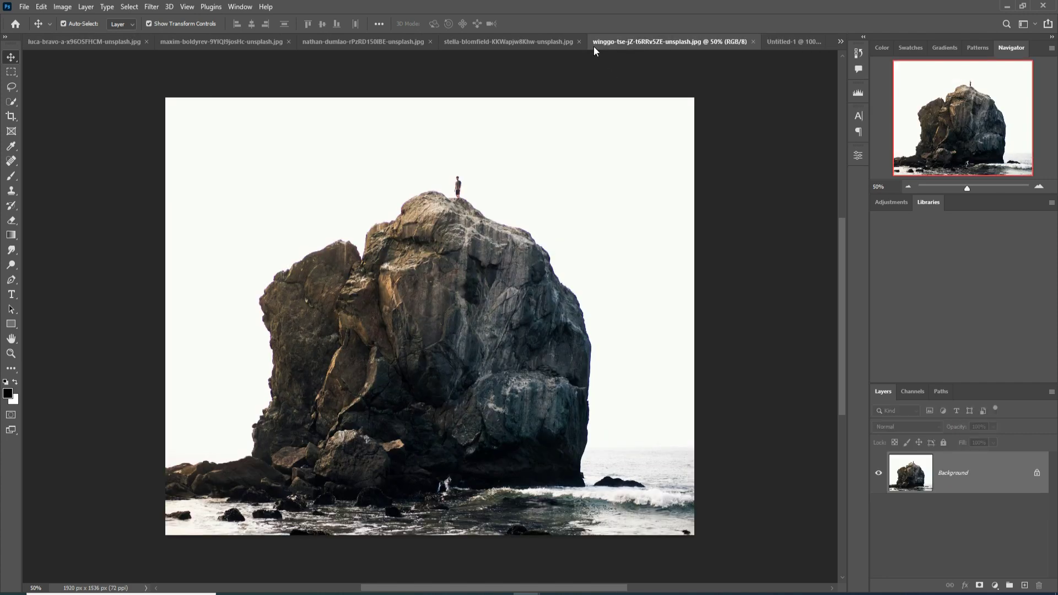
left_click(486, 41)
left_click(373, 40)
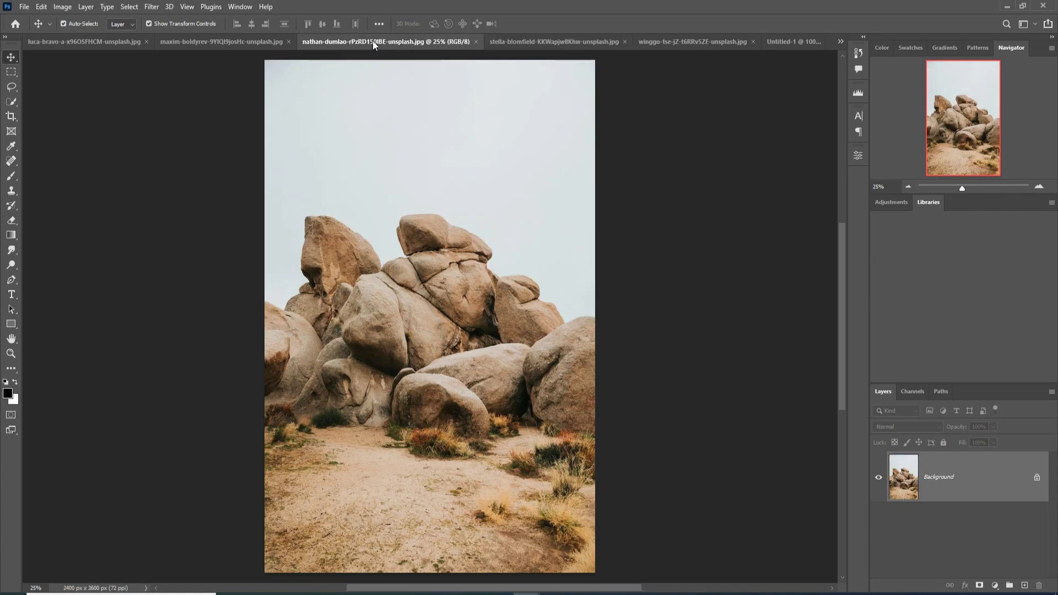
left_click(235, 42)
left_click(103, 44)
left_click(840, 41)
left_click(865, 71)
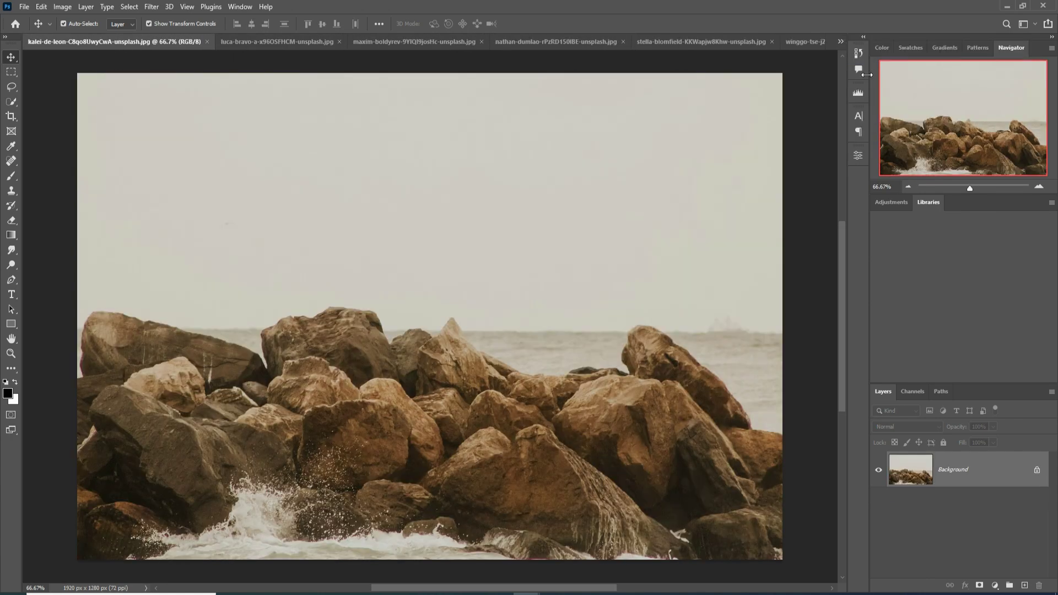
left_click(260, 44)
Select the tall rock spire in its photo with Select Subject and copy it into Untitled-1 above the mountains
left_click(403, 42)
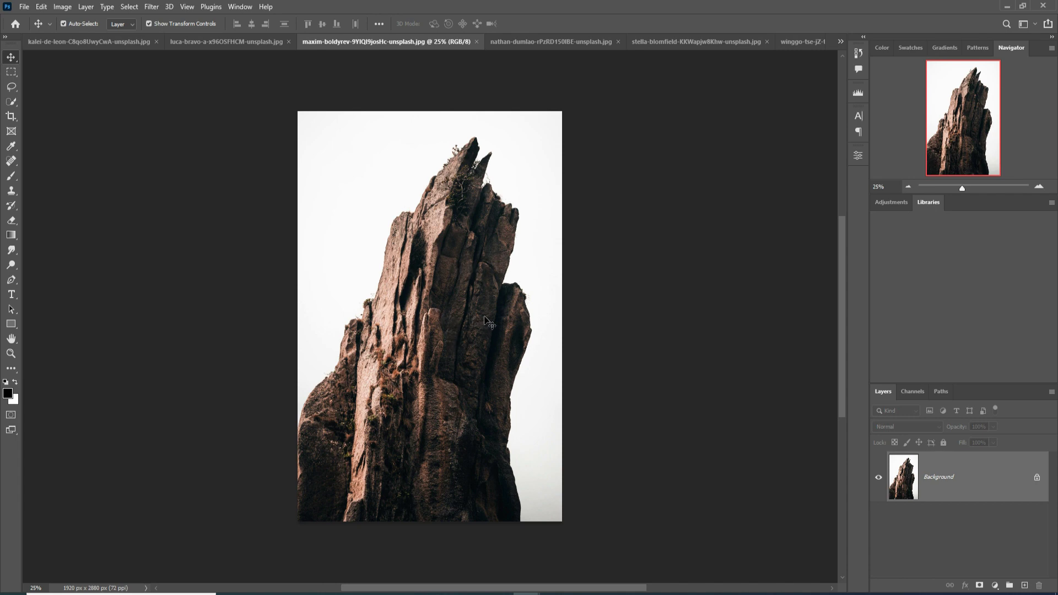
left_click(130, 9)
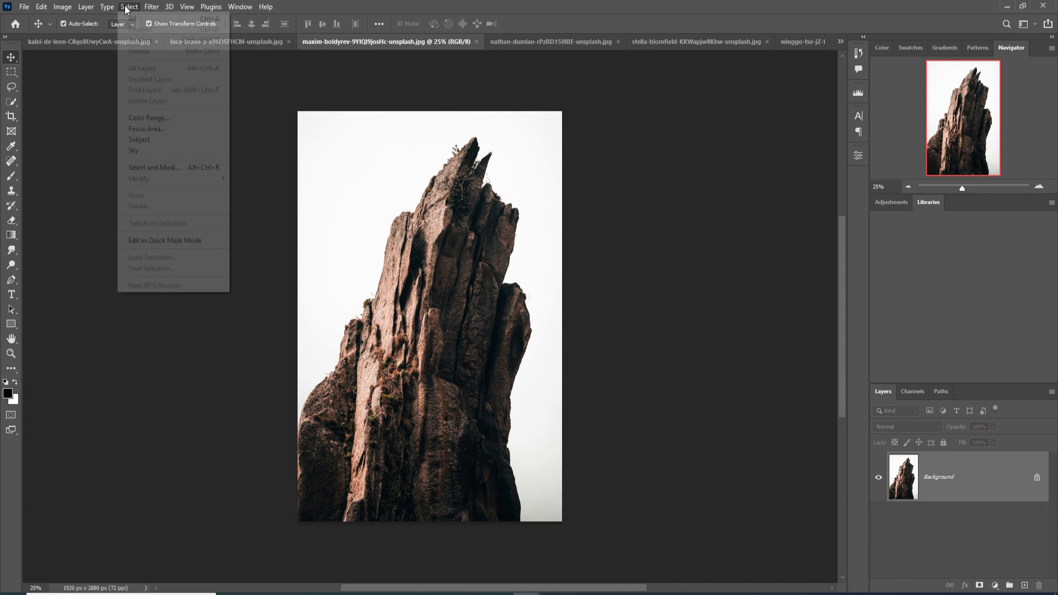
left_click(152, 141)
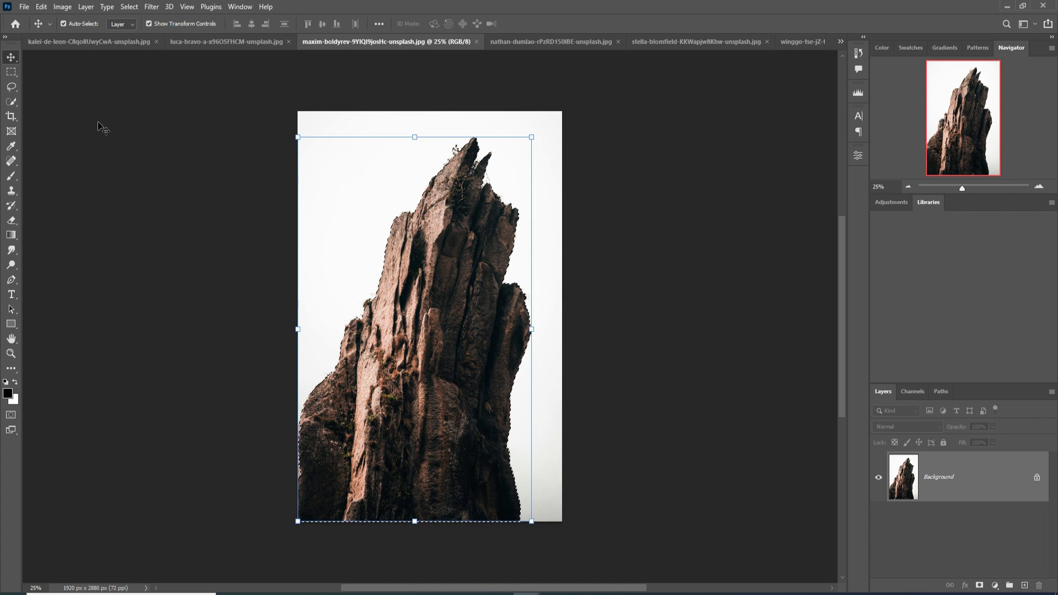
left_click_drag(378, 44, 710, 82)
left_click(795, 41)
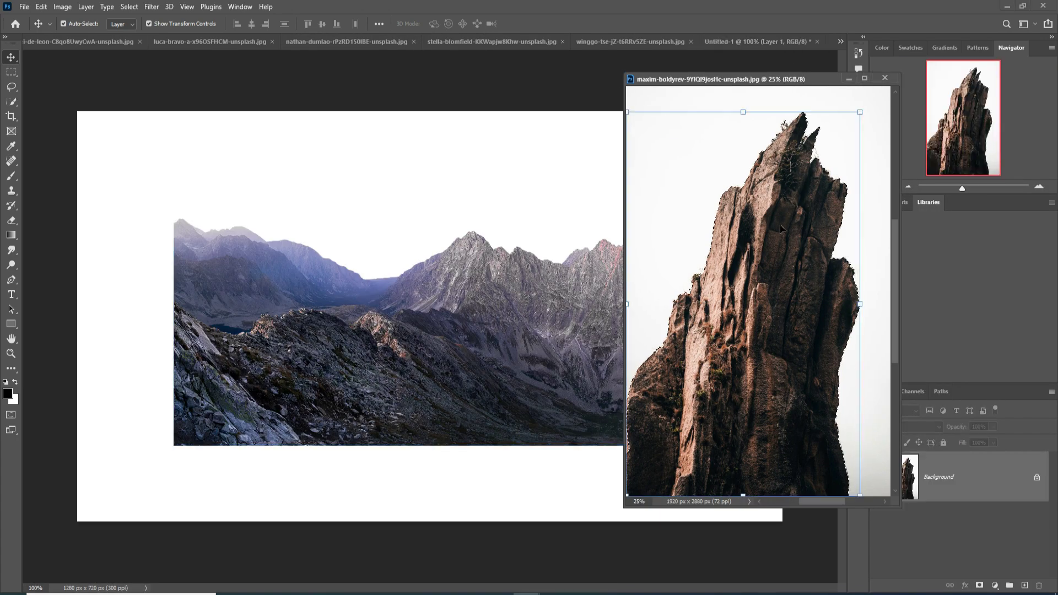
left_click_drag(781, 228, 557, 282)
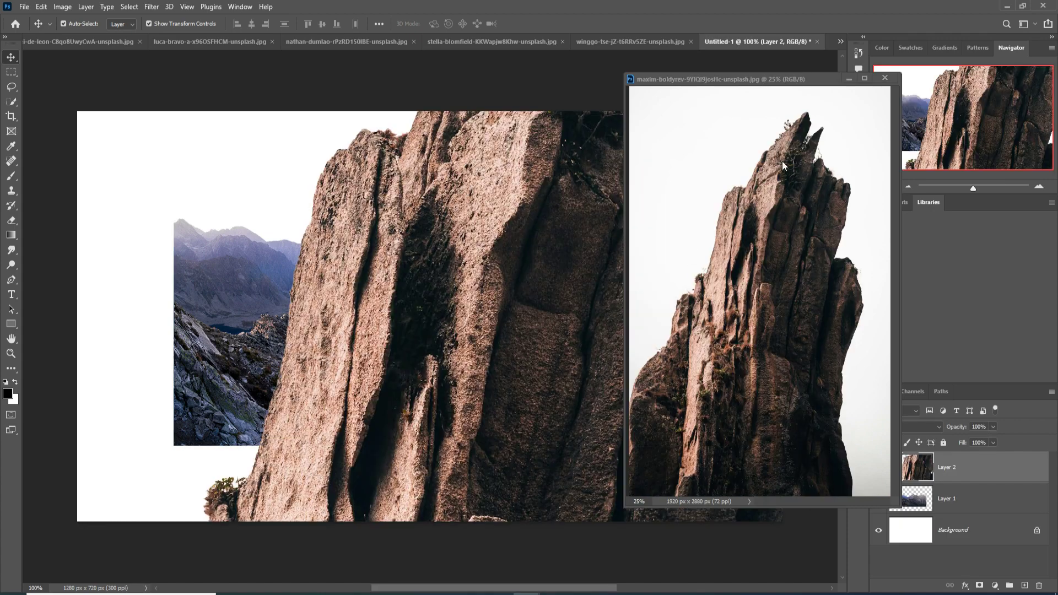
left_click(847, 79)
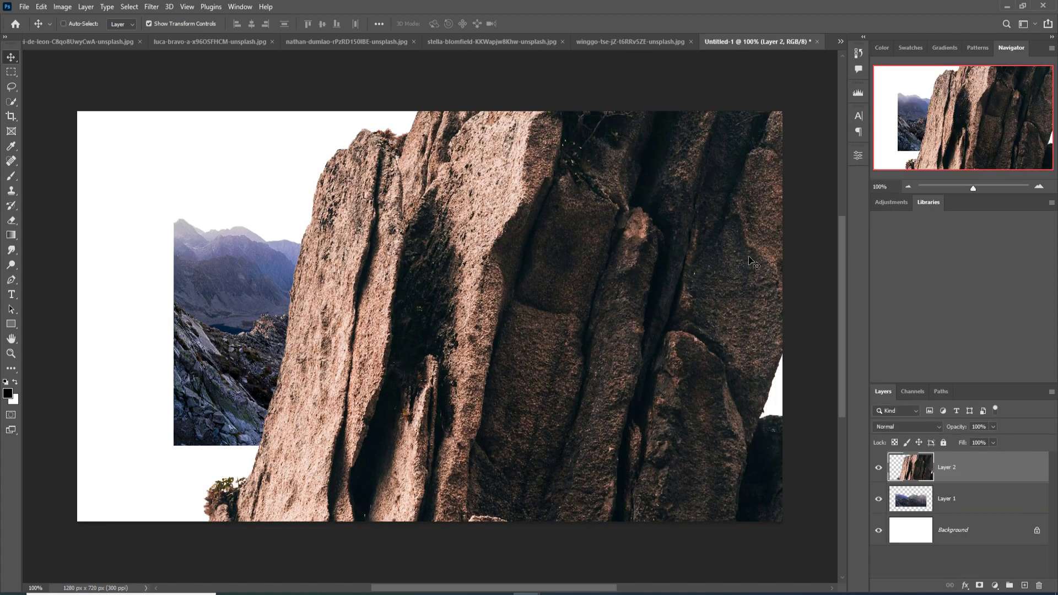
Rotate the rock layer about 84° to lie sideways, scaled to about 65% width and 95% height, across the lower canvas
key("ctrl+minus")
key("ctrl+minus")
key("ctrl+minus")
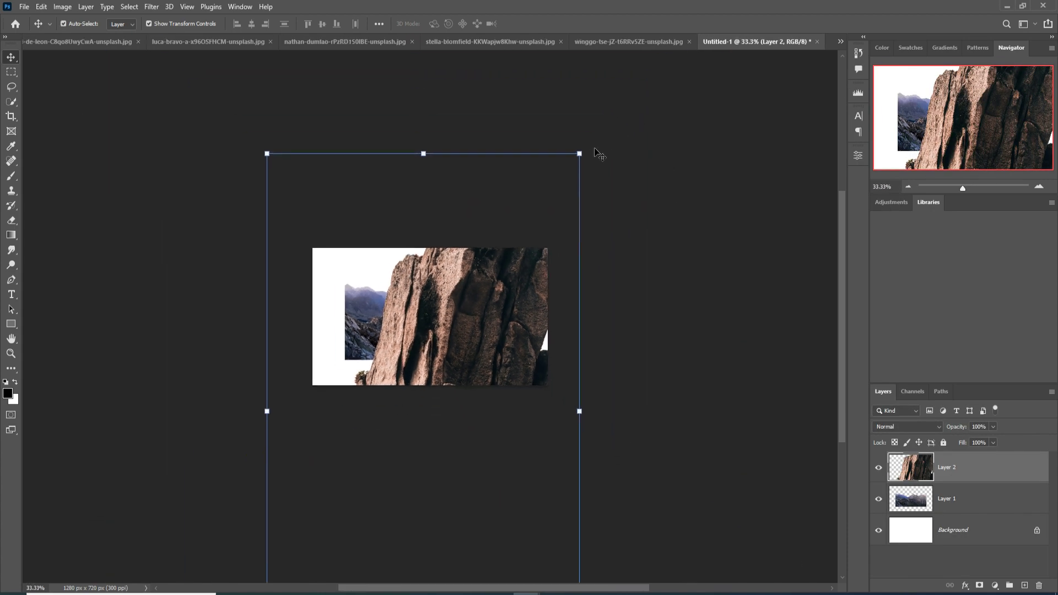
left_click_drag(597, 150, 672, 548)
left_click_drag(670, 385, 536, 398)
left_click_drag(490, 411, 535, 360)
left_click_drag(554, 240, 518, 271)
left_click_drag(503, 377, 557, 365)
left_click_drag(589, 369, 744, 358)
left_click_drag(712, 359, 640, 382)
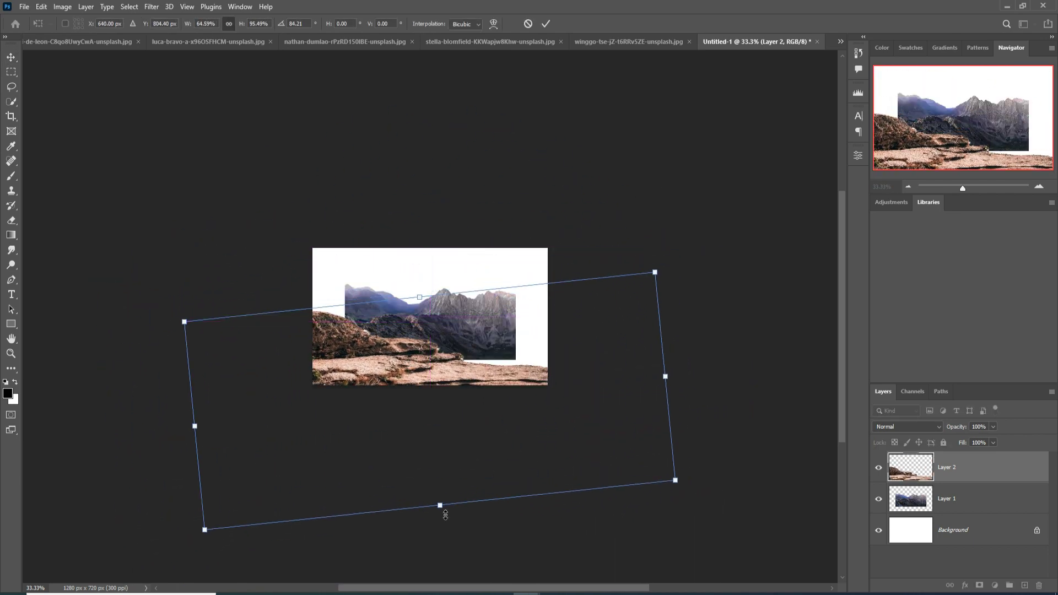
Flatten the sideways rock by reducing its width scale to about 31%, placing it as ground along the canvas's lower edge
left_click_drag(446, 515, 440, 467)
left_click_drag(435, 355, 452, 387)
left_click_drag(430, 499, 424, 436)
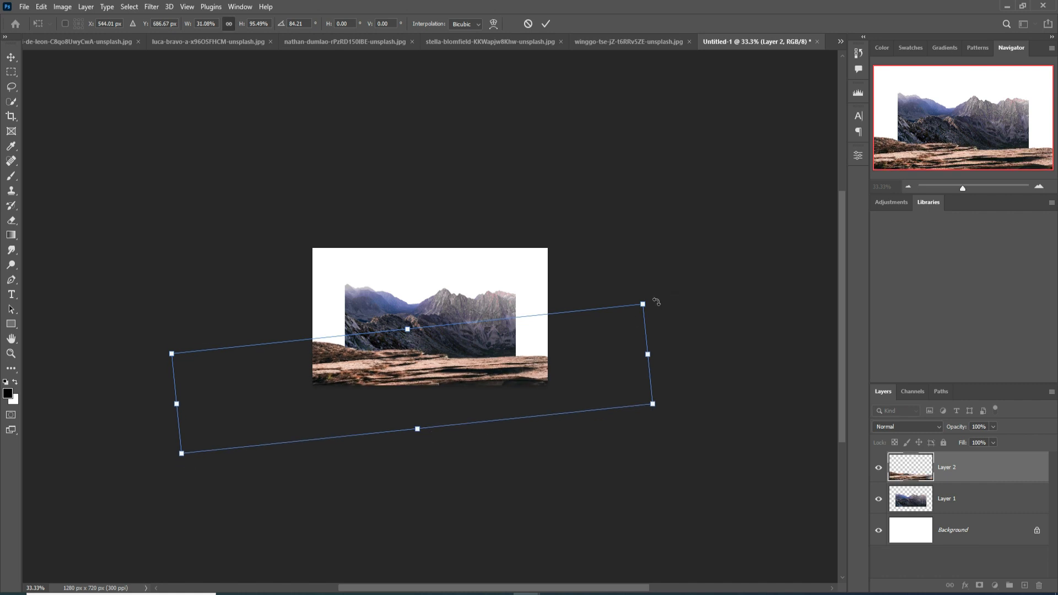
key("ctrl+plus")
key("Return")
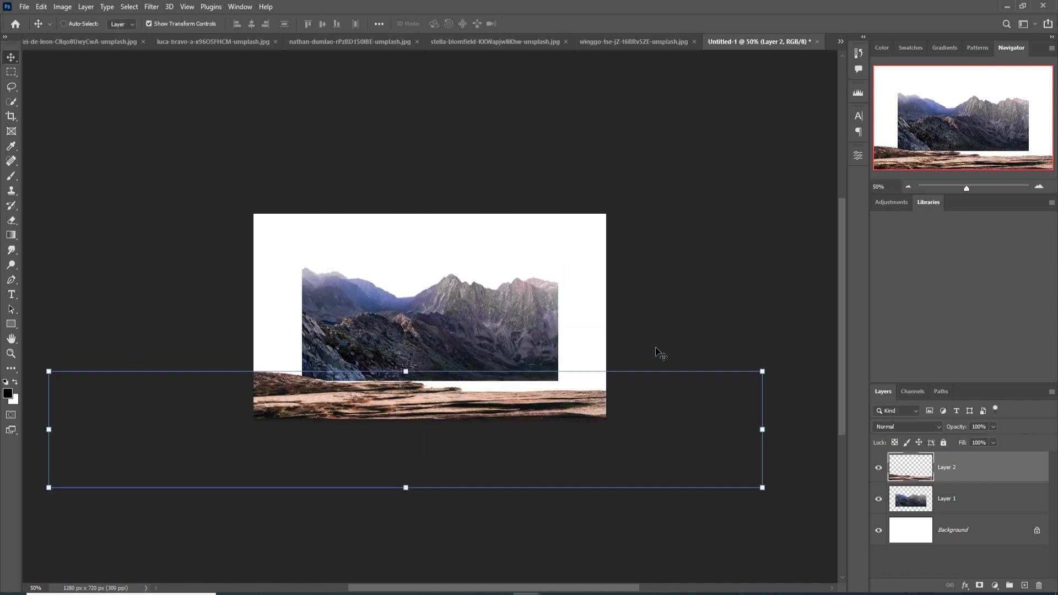
Enlarge the mountain layer to about 120%, stretch it to the full canvas width and lower its upper edge behind the rock ground
left_click(543, 309, "ctrl")
left_click_drag(558, 267, 614, 256)
left_click_drag(514, 294, 500, 312)
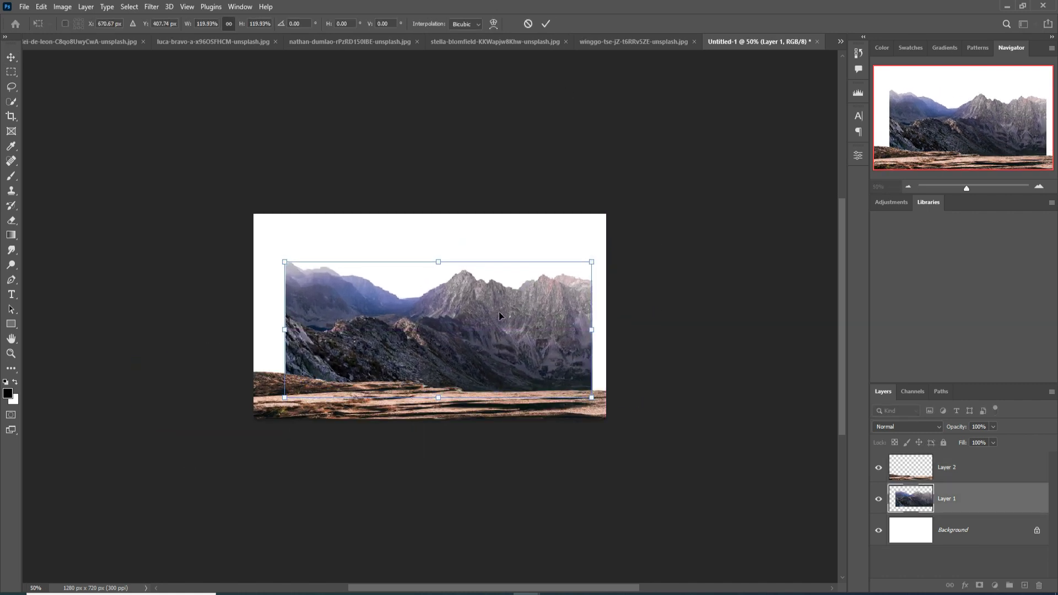
left_click_drag(591, 330, 606, 333)
left_click_drag(285, 330, 254, 333)
left_click_drag(432, 267, 435, 281)
key("Return")
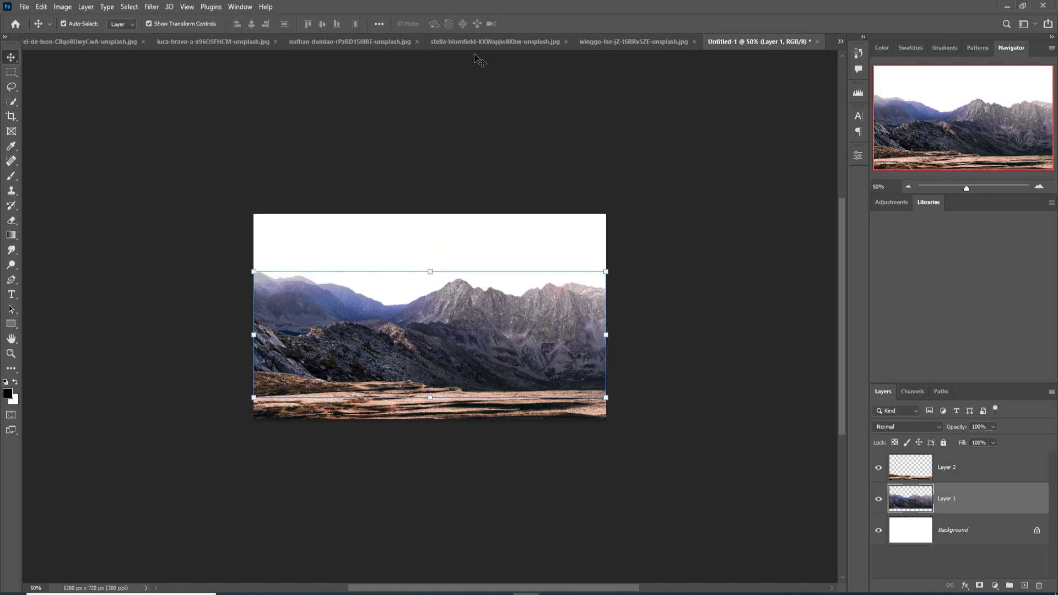
In the sunset beach photo, marquee-select the upper sky across the full image width, stopping above the horizon
left_click(389, 42)
left_click(518, 41)
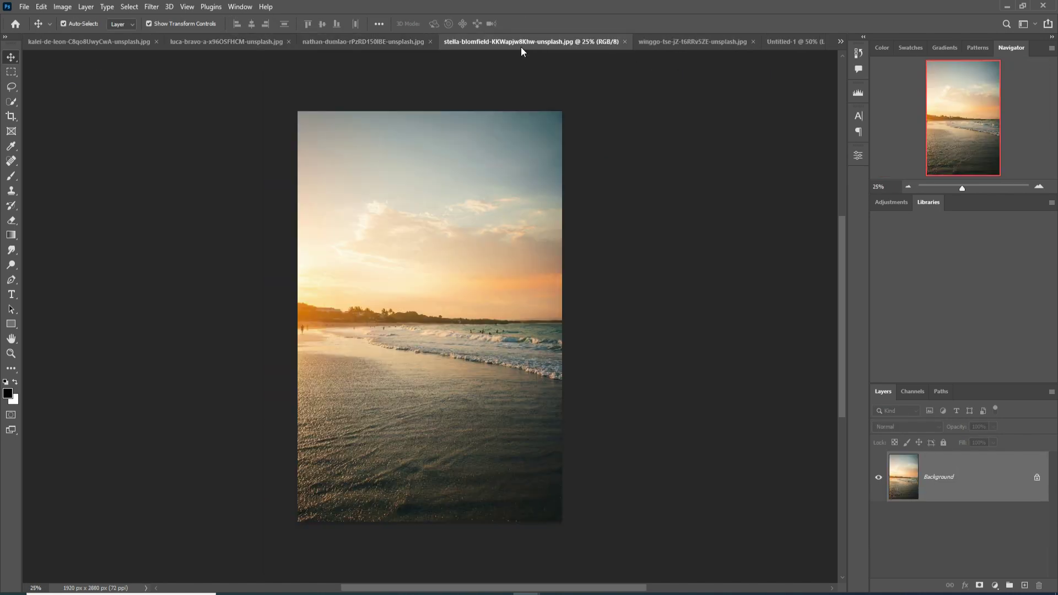
left_click(11, 73)
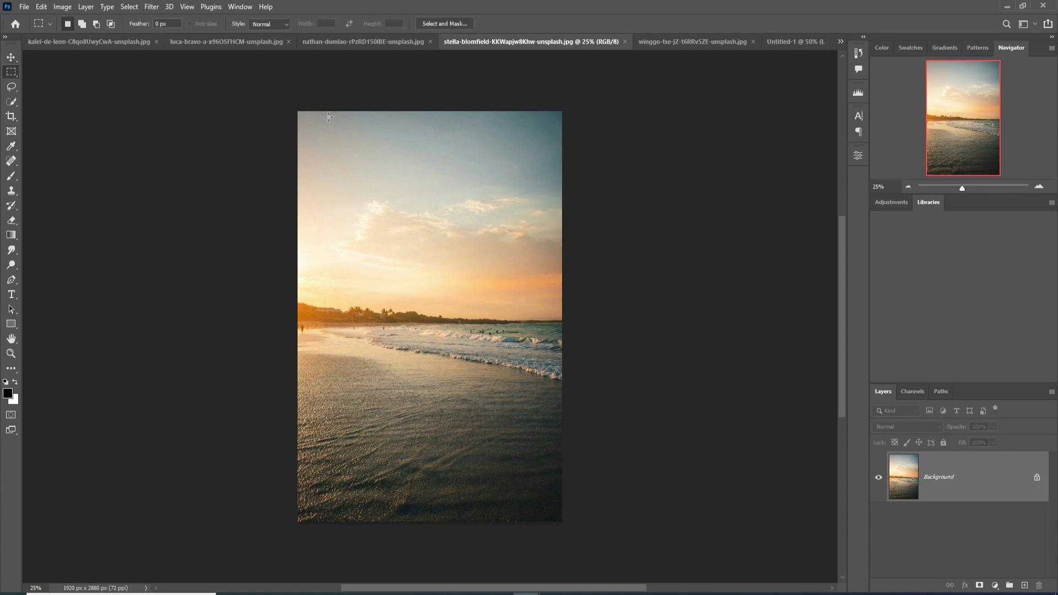
left_click_drag(297, 109, 631, 274)
Float the beach photo's window, unlock its background layer and copy the selected sky into Untitled-1
left_click_drag(528, 41, 537, 94)
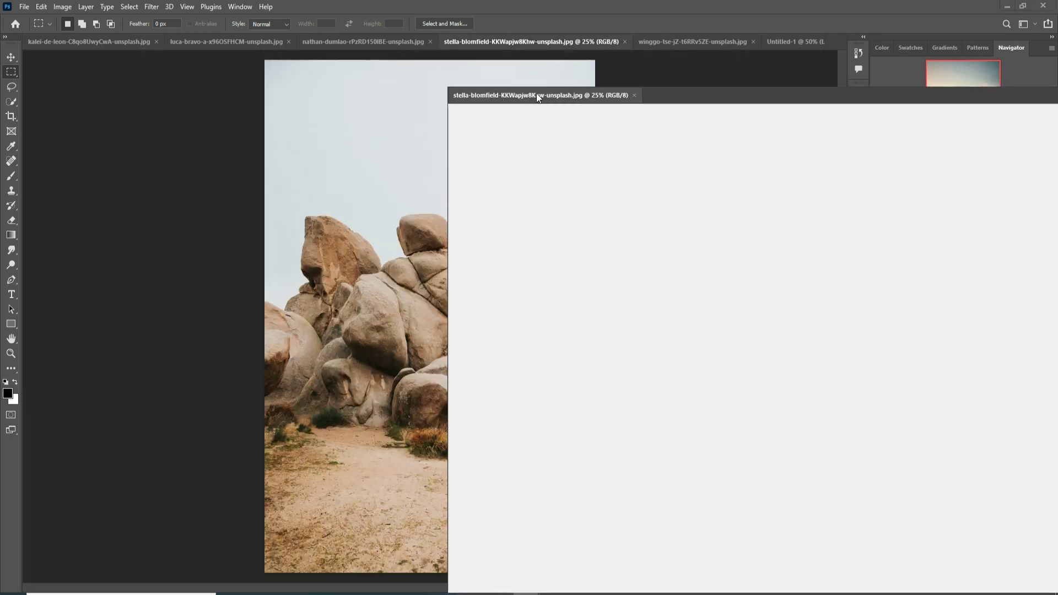
left_click(789, 44)
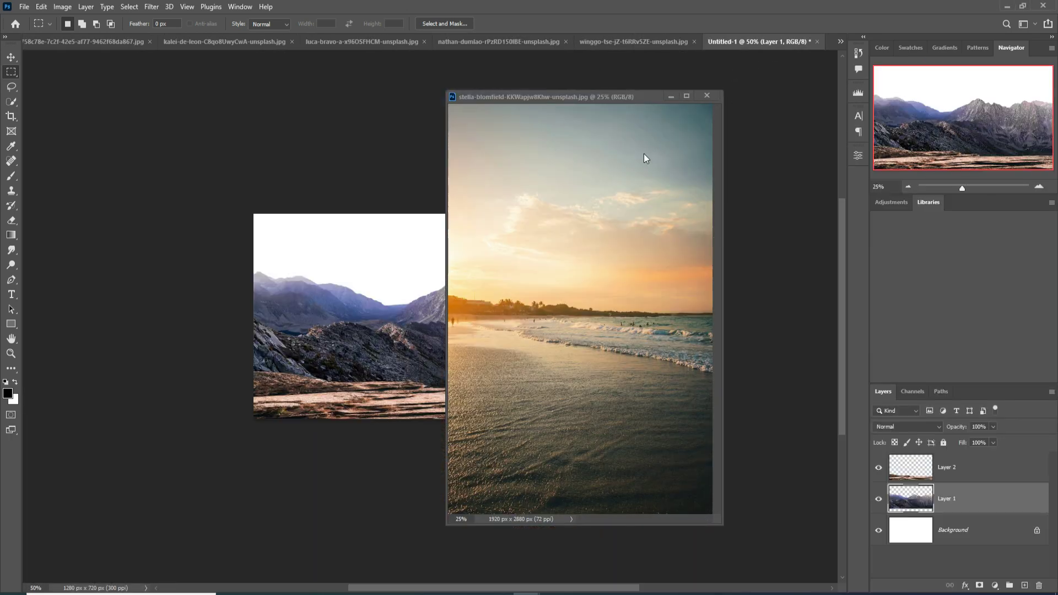
left_click(607, 148)
left_click_drag(607, 148, 386, 236)
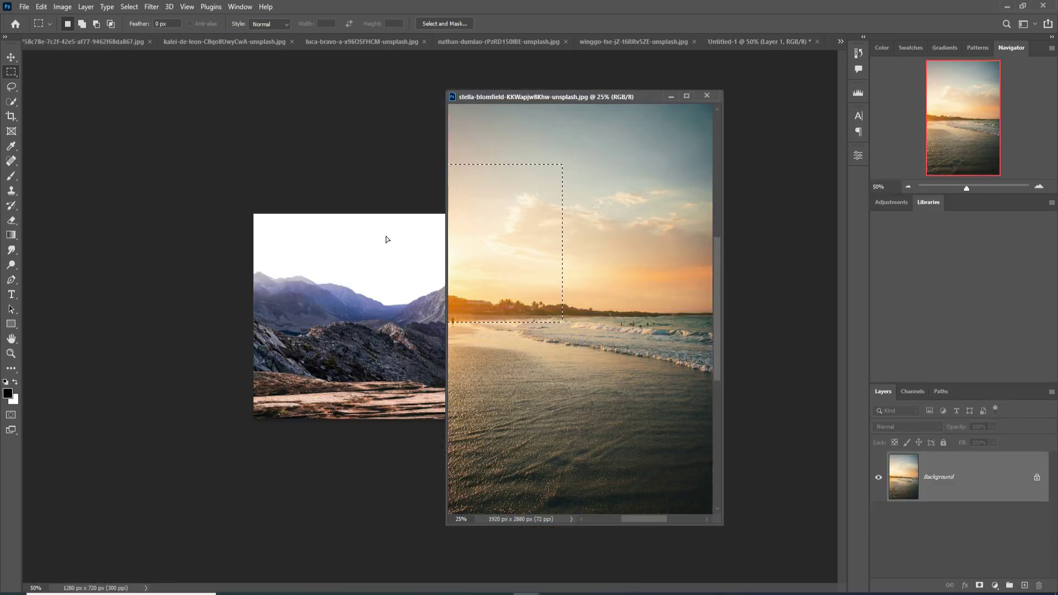
left_click(695, 138)
left_click(1039, 478)
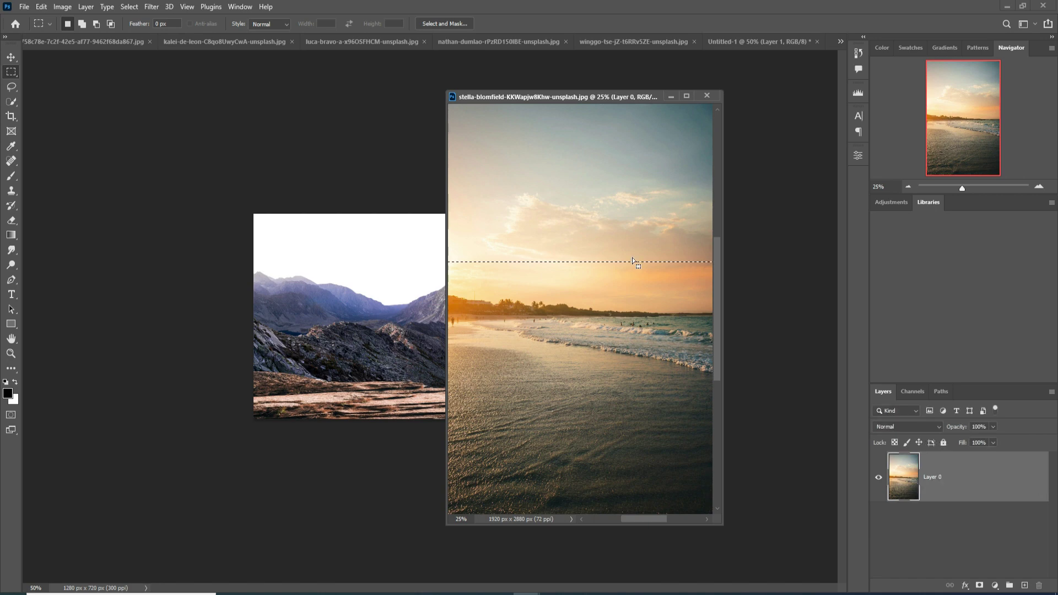
mouse_move(585, 190)
left_mouse_down()
mouse_move(586, 201)
mouse_move(573, 196)
left_mouse_up()
key("ctrl+z")
key("v")
left_click_drag(587, 161, 402, 240)
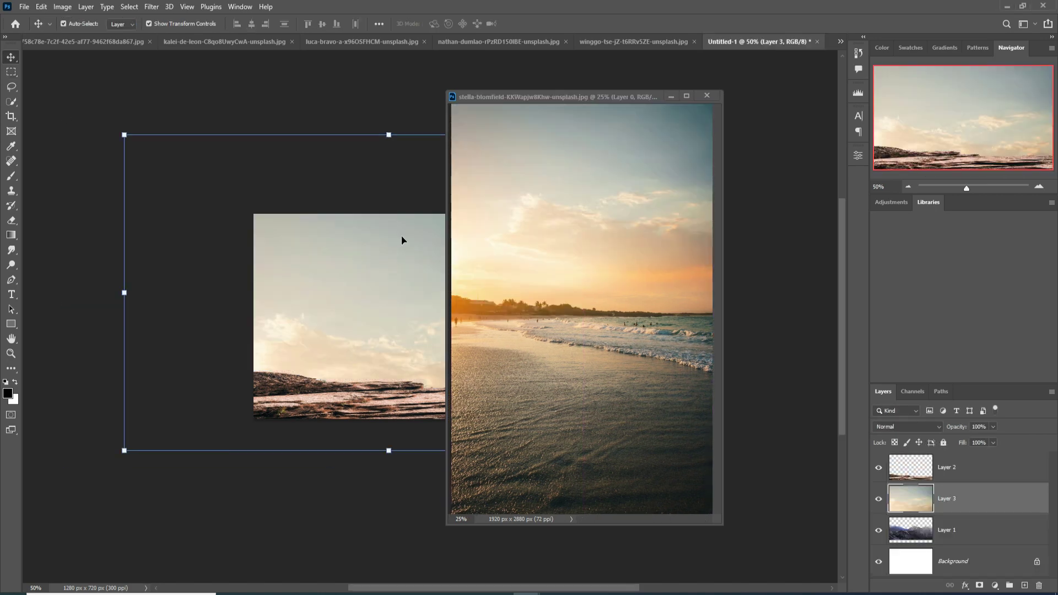
Scale the sky layer to about 67% width and 59% height to span the canvas, and place it beneath the mountain layer
left_click_drag(657, 134, 432, 266)
left_click_drag(378, 331, 508, 275)
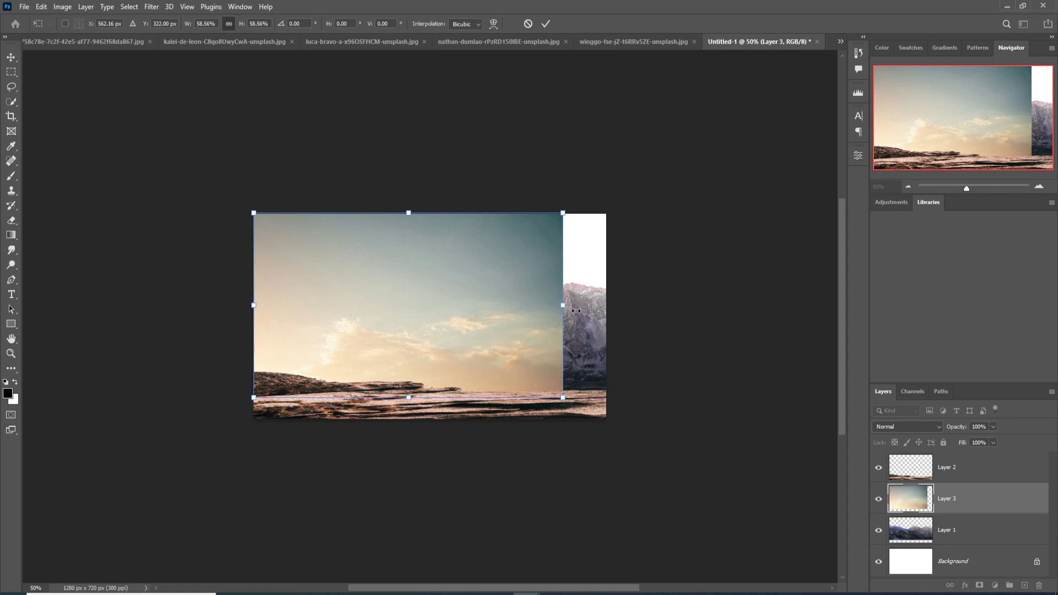
left_click_drag(576, 311, 607, 307)
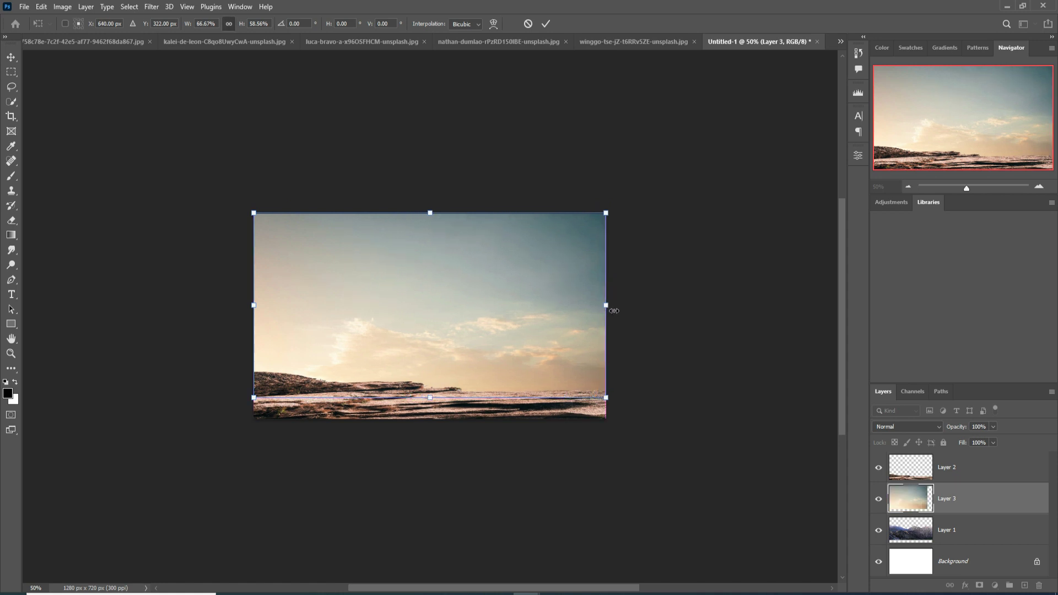
left_click(546, 24)
left_click_drag(995, 517, 993, 547)
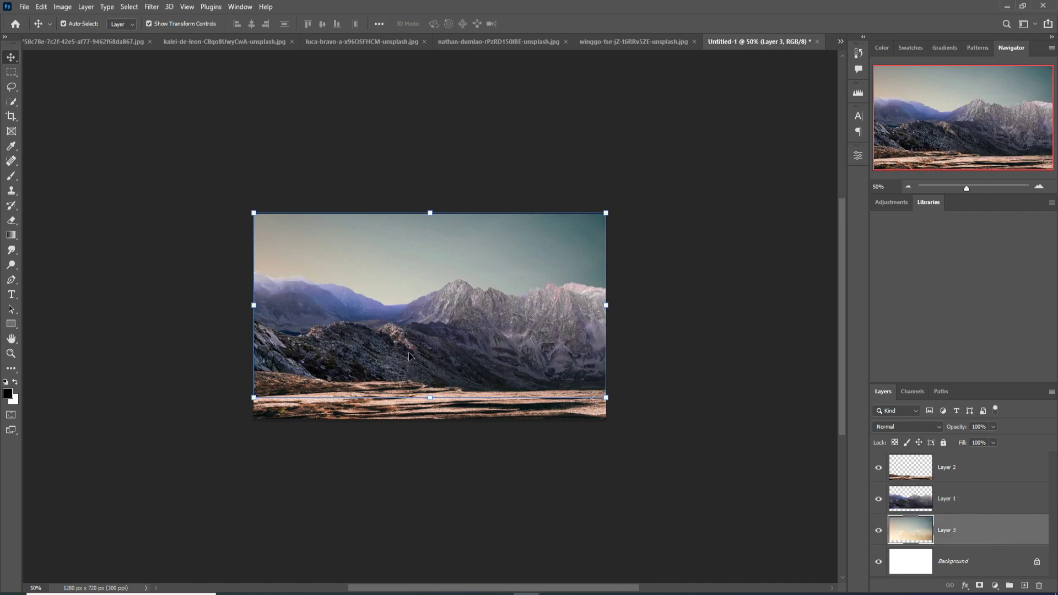
Add a Hue/Saturation adjustment clipped to the mountain layer, with hue -180, saturation -38 and slightly reduced lightness
left_click(963, 500)
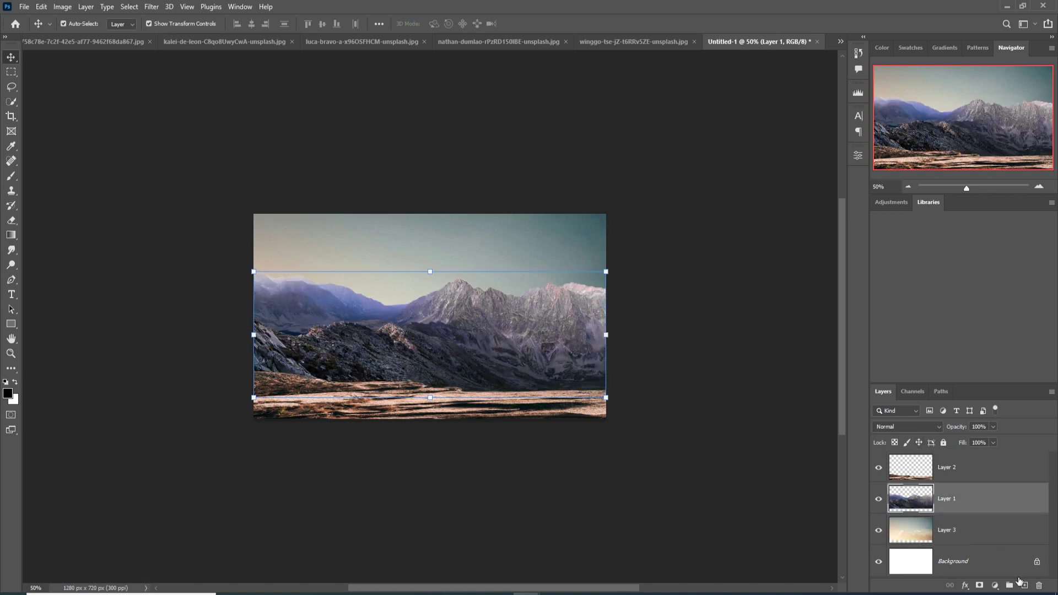
left_click(995, 586)
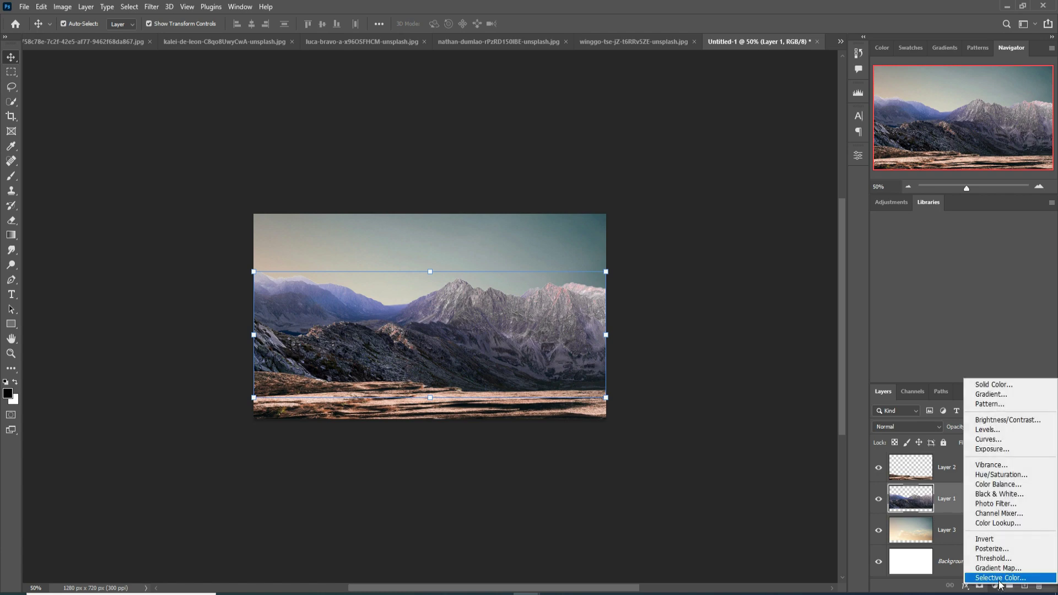
left_click(1011, 474)
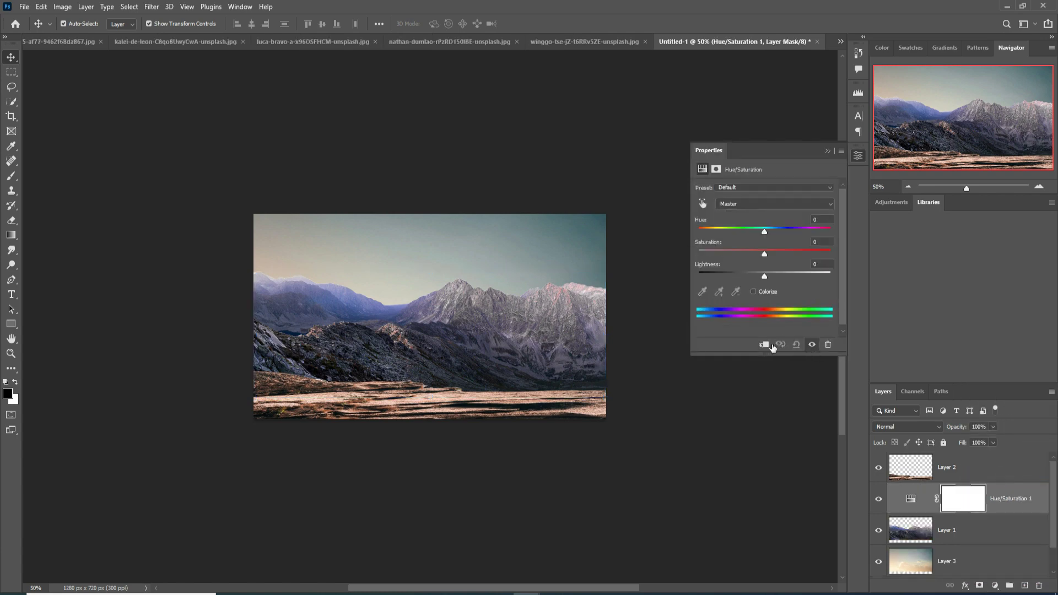
left_click_drag(766, 232, 698, 232)
key("ctrl+alt+g")
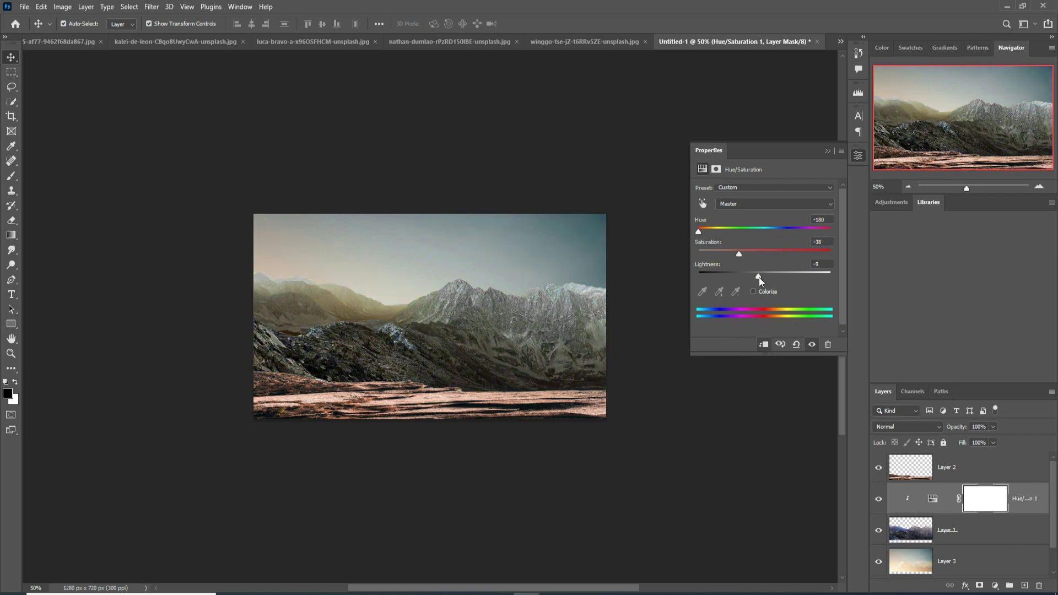
left_click_drag(759, 276, 761, 277)
left_click(859, 156)
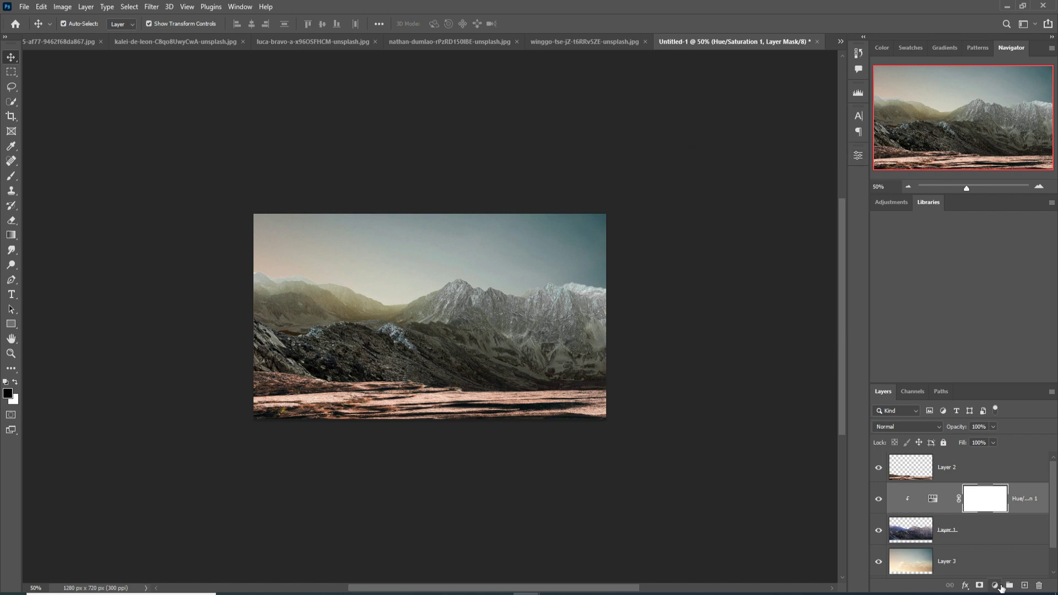
Add a Color Balance adjustment clipped to the mountains and shift the midtones towards red for a warm brown tone
left_click(995, 585)
left_click(996, 485)
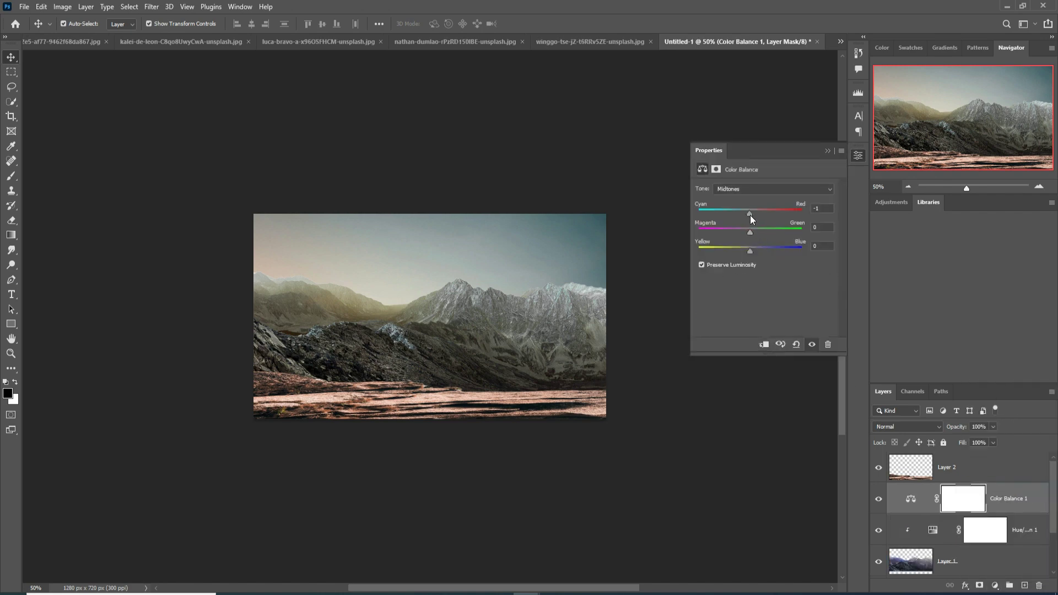
left_click(765, 346)
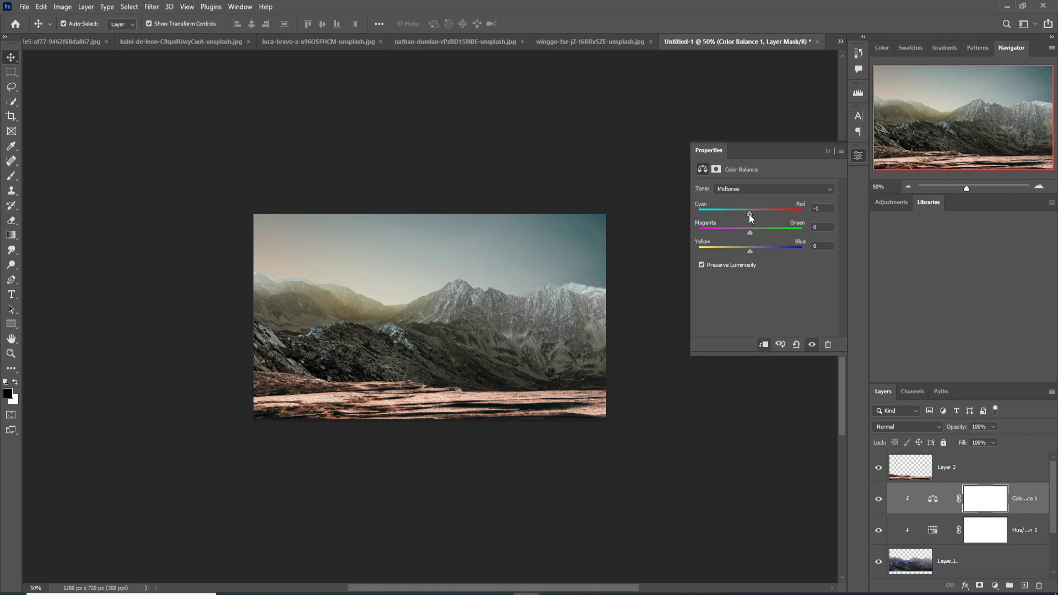
left_click_drag(750, 217, 762, 216)
left_click_drag(752, 249, 750, 250)
left_click(829, 151)
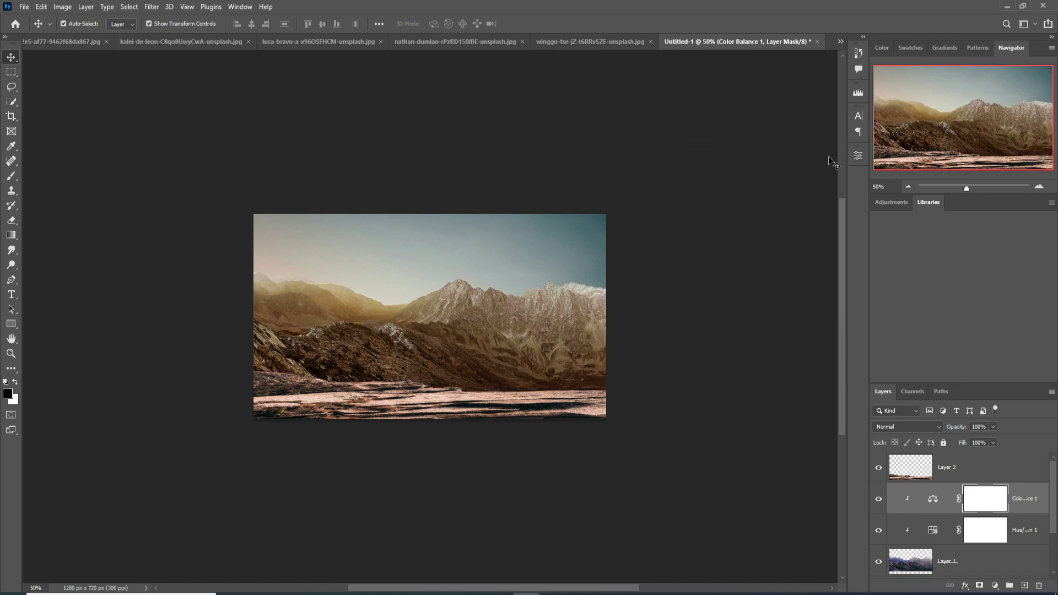
Apply a Gaussian Blur with an 8.0 pixel radius to the mountain layer
left_click(1019, 507)
left_click(929, 566)
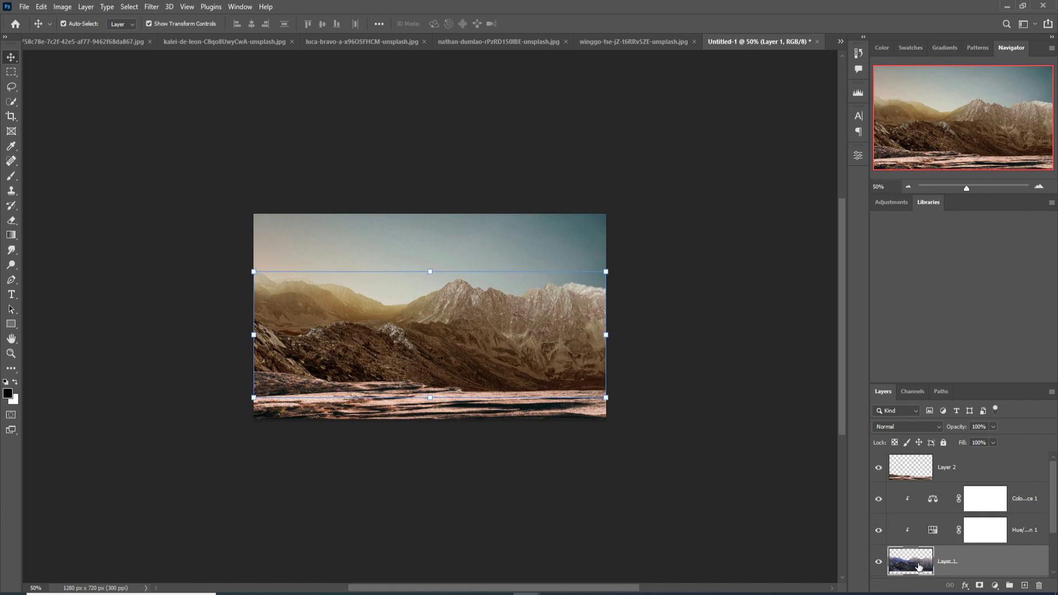
left_click(153, 7)
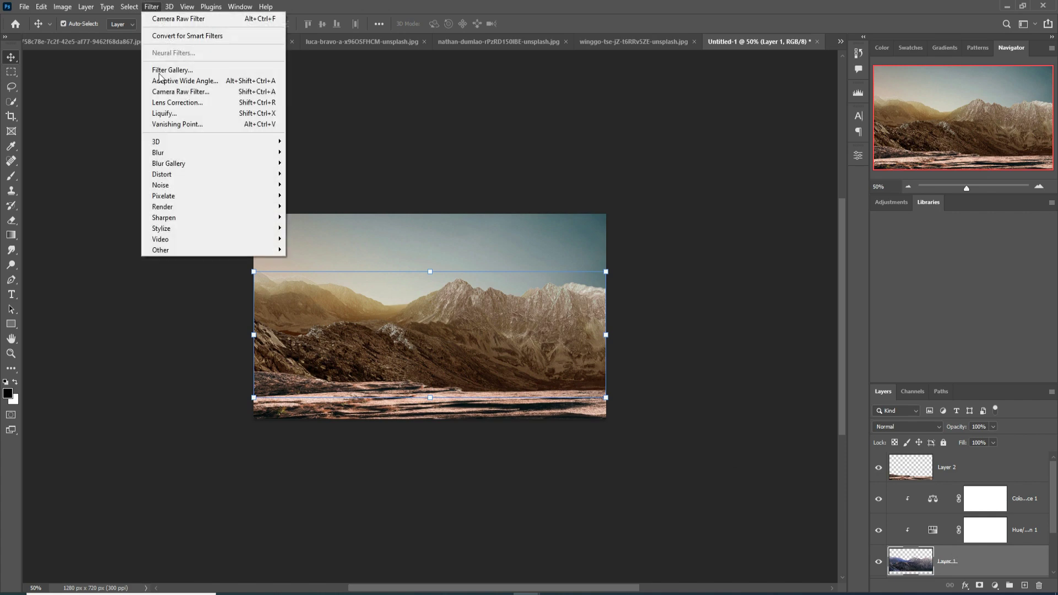
mouse_move(165, 152)
left_click(315, 195)
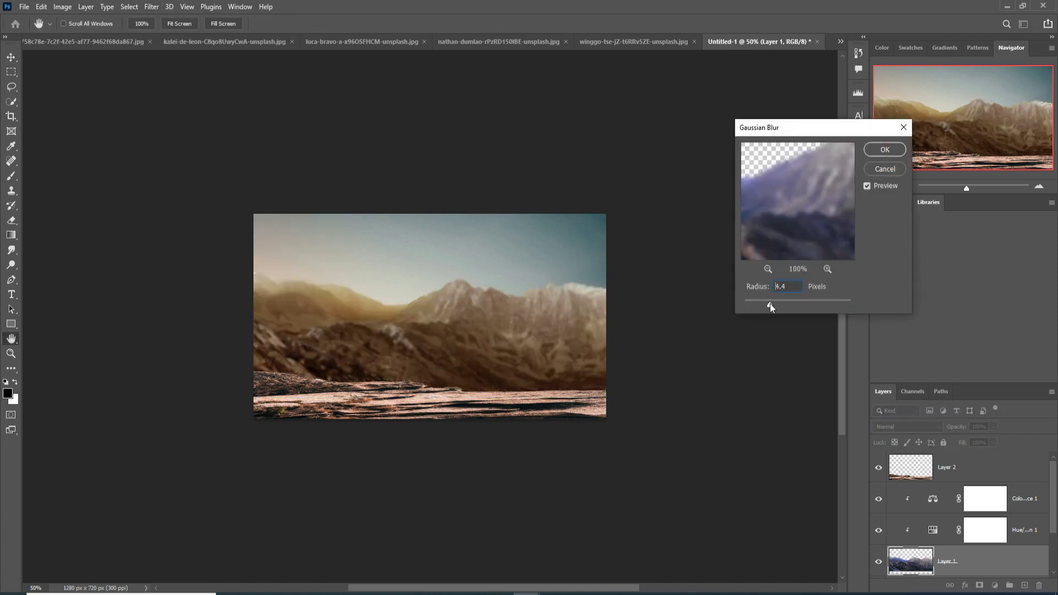
left_click_drag(775, 305, 781, 305)
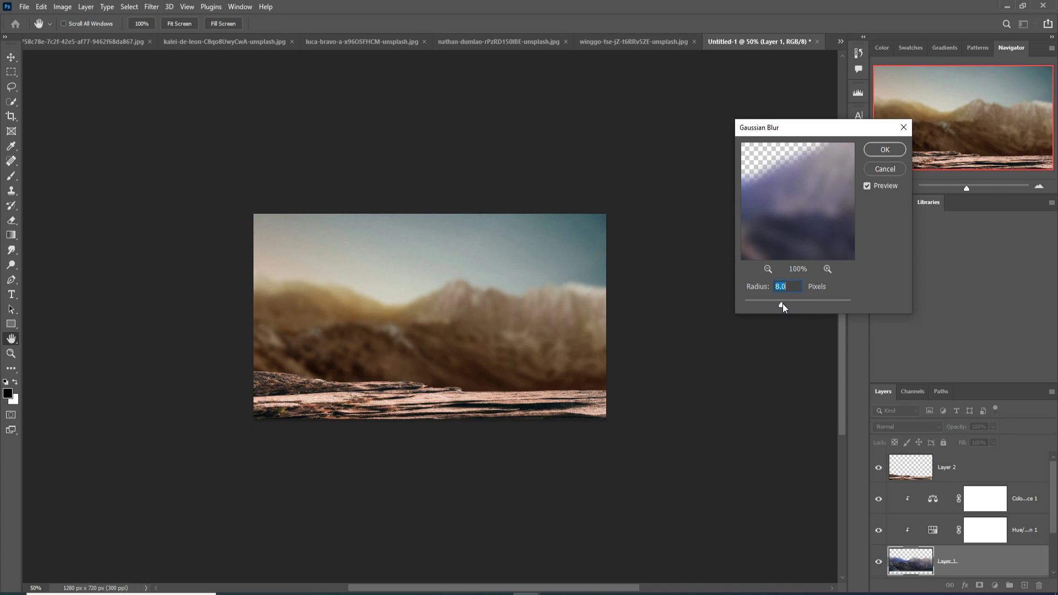
left_click(877, 151)
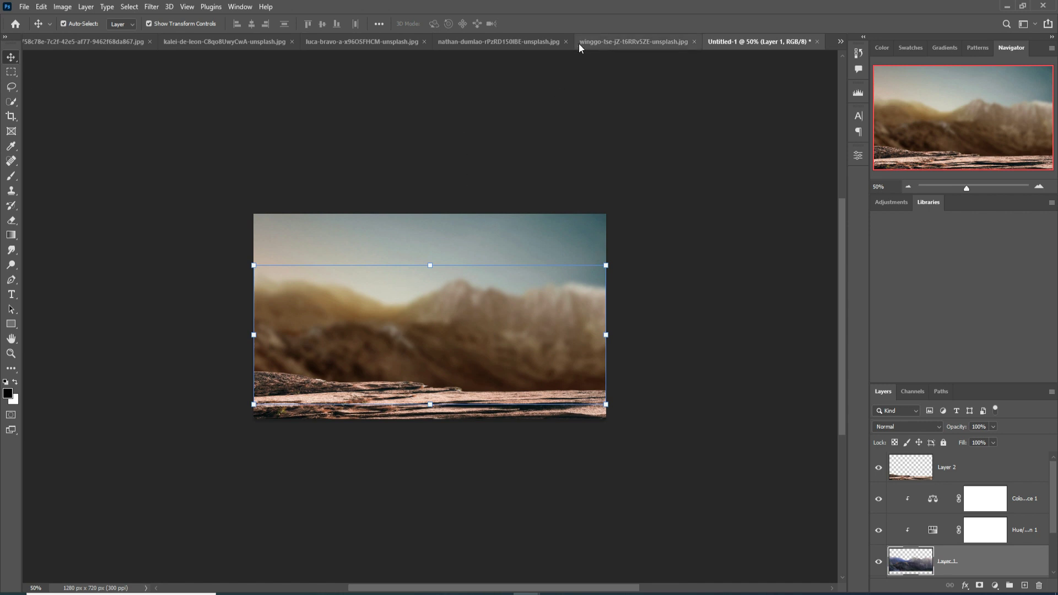
Select the boulder pile in the desert rock photo with the Quick Selection tool and copy it into Untitled-1
left_click(483, 43)
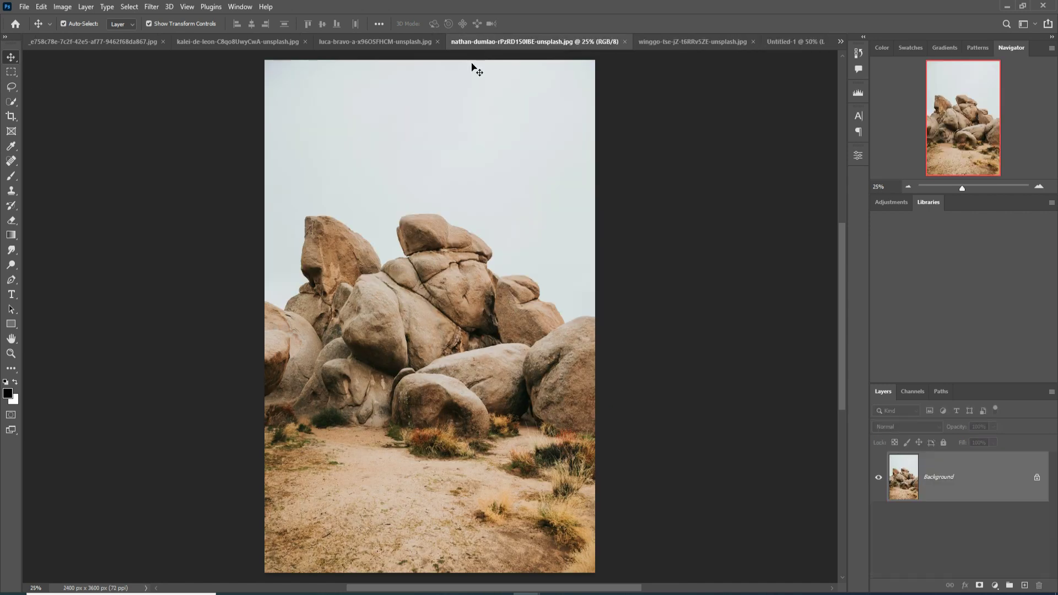
left_click(10, 103)
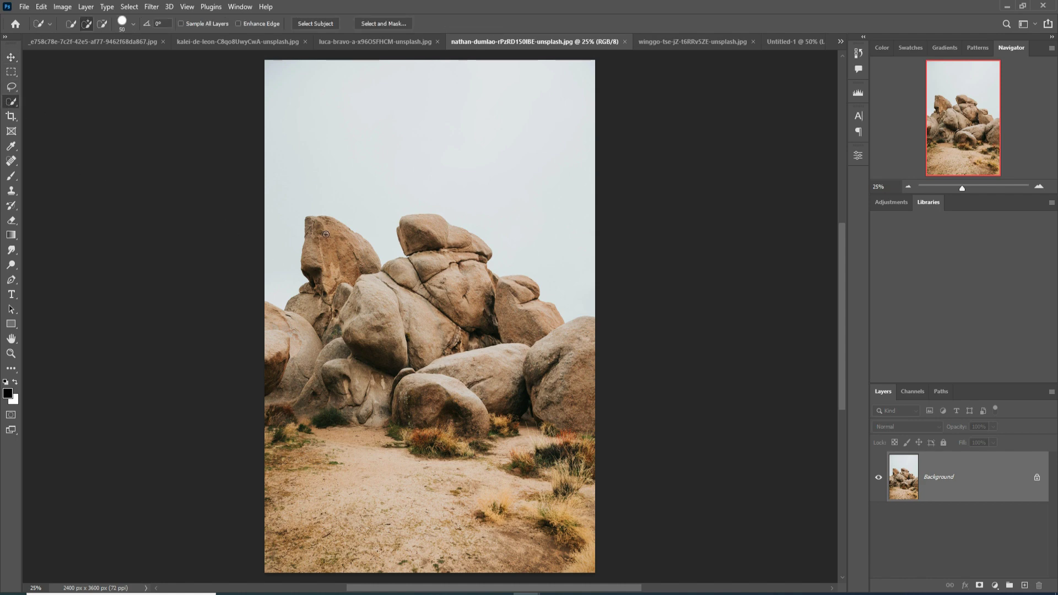
mouse_move(325, 231)
left_mouse_down()
mouse_move(325, 277)
mouse_move(360, 301)
mouse_move(431, 269)
left_mouse_up()
key("v")
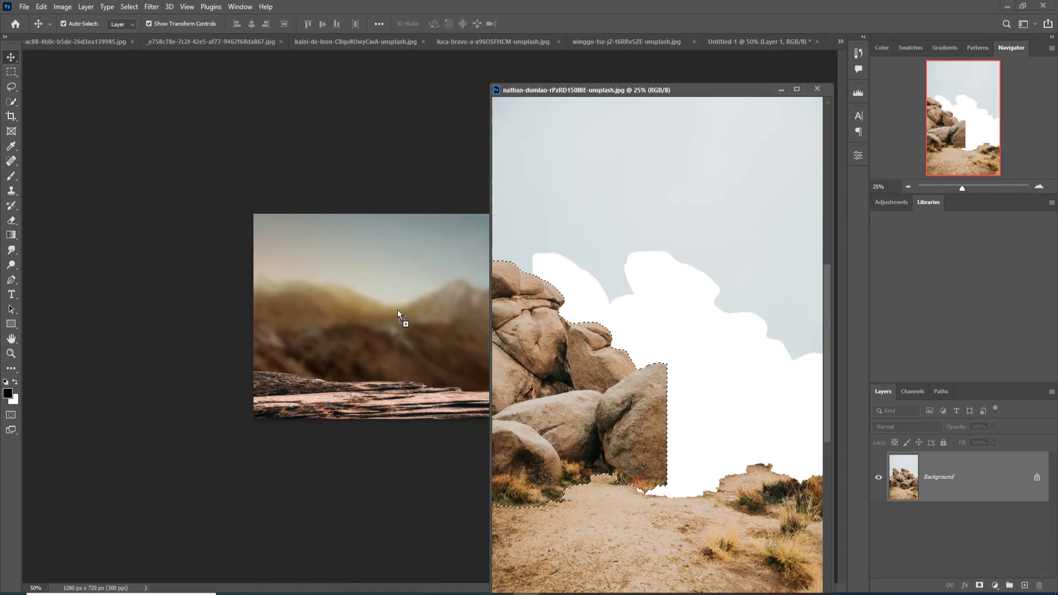
left_click_drag(397, 315, 397, 315)
Scale the boulder layer to about 45%, rotate it about 24° and place it along the canvas's left edge
left_click_drag(671, 199, 348, 362)
left_click_drag(394, 405, 389, 312)
left_click_drag(347, 361, 325, 386)
left_click_drag(290, 308, 264, 269)
left_click_drag(353, 232, 373, 288)
left_click_drag(262, 302, 286, 296)
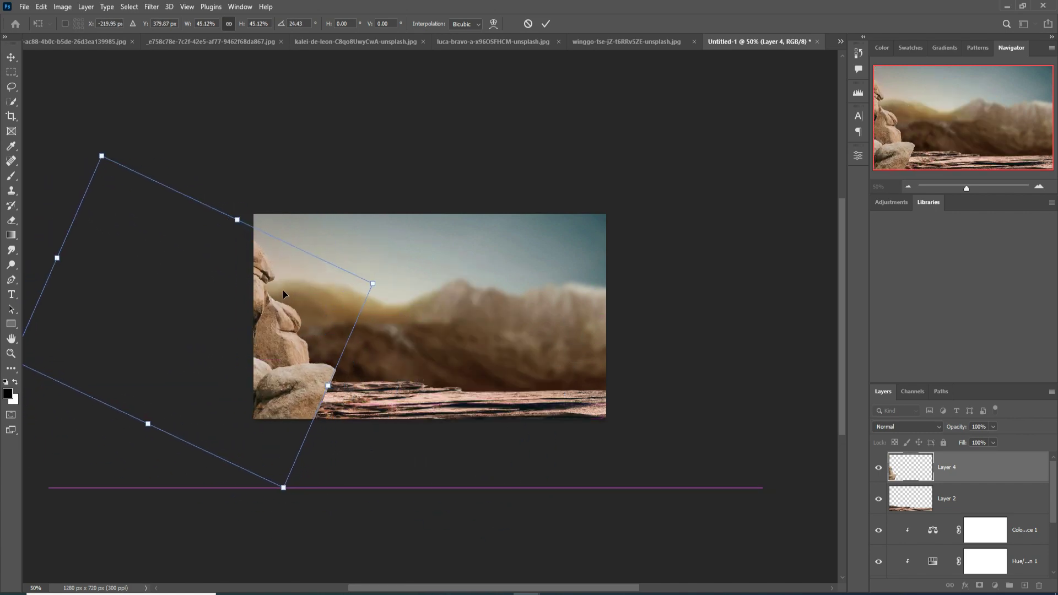
key("Return")
Rework the boulders as a layer copy, reduced and repositioned as a rock pile in the canvas's lower-left corner
right_click(988, 467)
left_click(860, 154)
key("Return")
left_click_drag(336, 174, 282, 225)
mouse_move(184, 282)
left_mouse_down()
mouse_move(309, 383)
mouse_move(332, 353)
left_mouse_up()
left_click(546, 24)
left_click(303, 353)
key("l")
left_click(129, 7)
left_click(137, 29)
left_click(978, 466, "ctrl")
right_click(978, 465)
left_click(882, 444)
key("v")
left_click_drag(401, 174, 358, 219)
left_click_drag(280, 386, 305, 425)
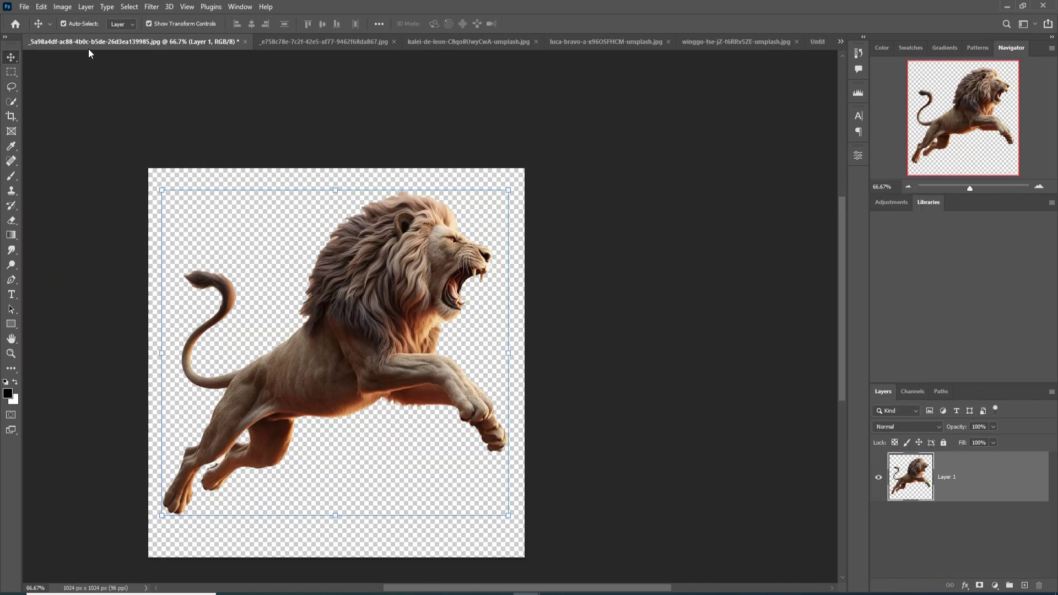
Copy the cut-out lion into Untitled-1, scale it down and rotate it about 24° so it leaps off the boulders
left_click_drag(89, 42, 557, 81)
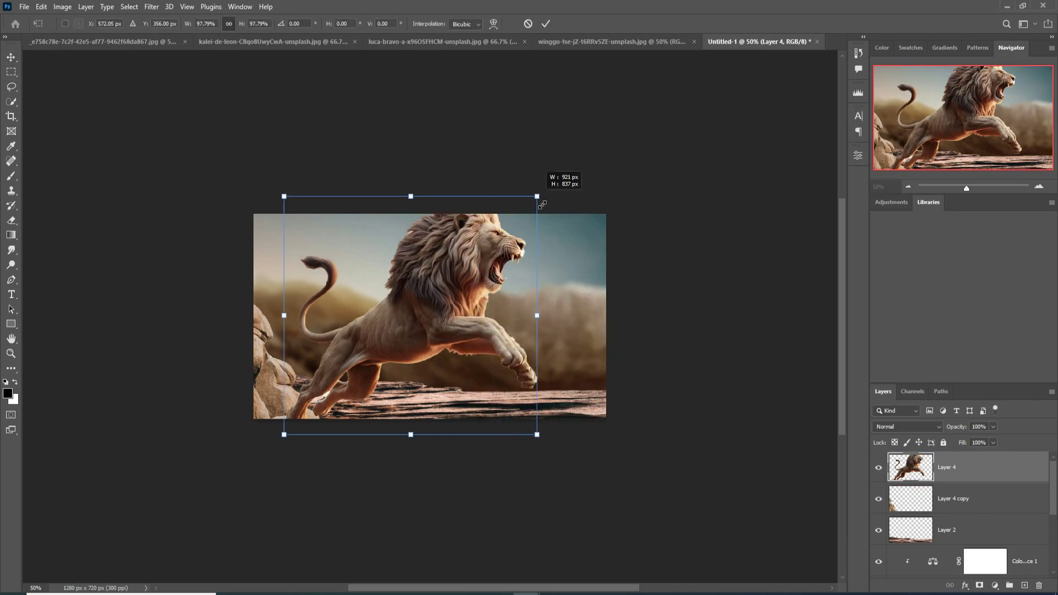
left_click_drag(543, 205, 496, 245)
left_click_drag(505, 234, 530, 295)
left_click_drag(402, 309, 393, 236)
left_click_drag(510, 220, 443, 245)
left_click_drag(386, 275, 394, 279)
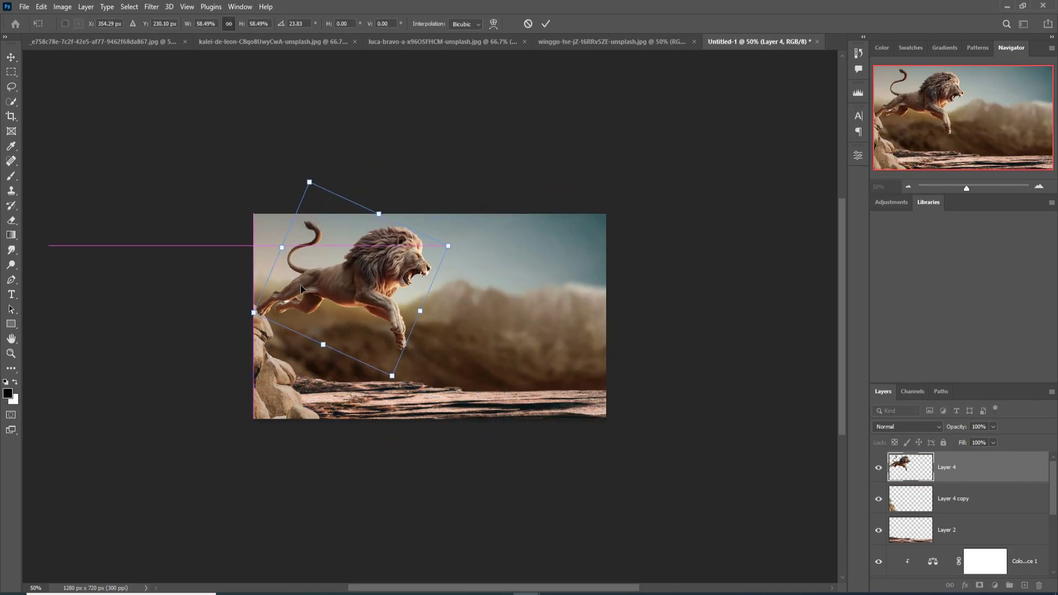
left_click_drag(451, 247, 431, 287)
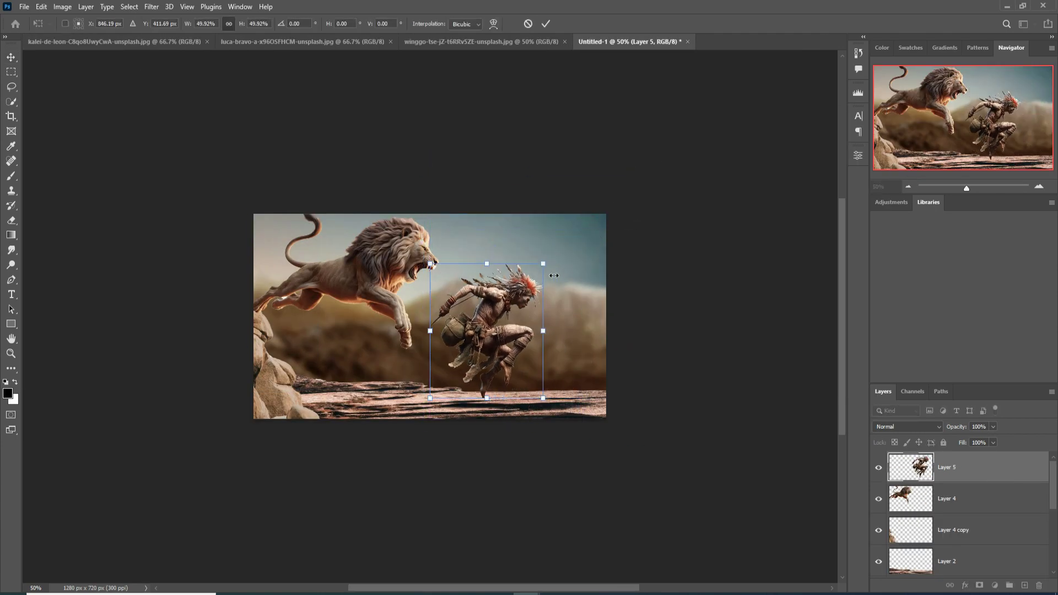
Flip the warrior layer horizontally, scale it down and position it in midair on the right, facing the lion
left_click(41, 6)
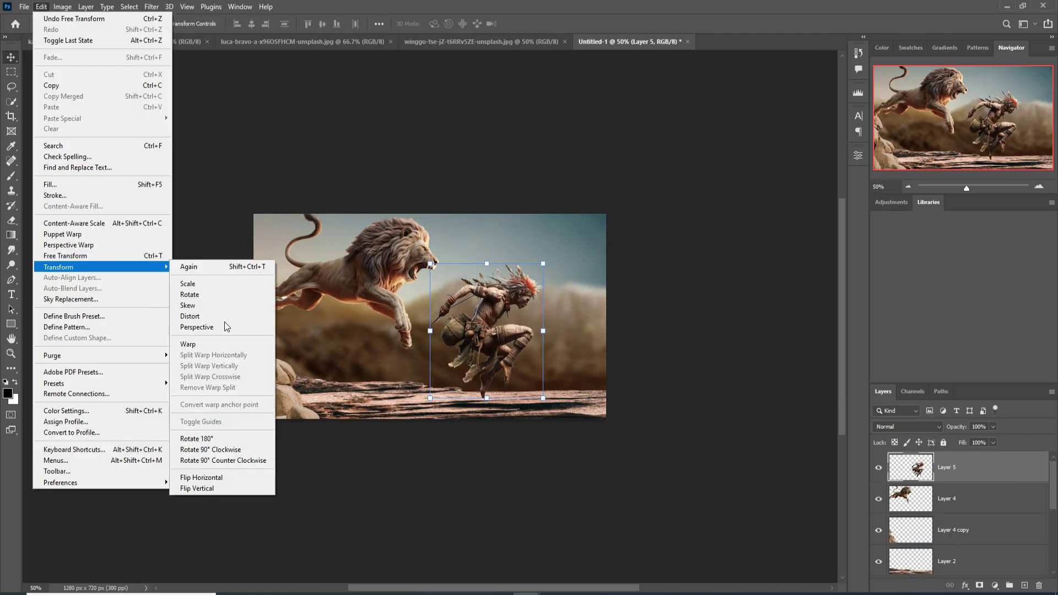
mouse_move(561, 257)
left_mouse_down()
mouse_move(578, 283)
mouse_move(572, 272)
left_mouse_up()
left_click_drag(504, 317, 573, 292)
left_click_drag(632, 232, 623, 222)
left_click_drag(557, 298, 540, 282)
left_click_drag(602, 227, 591, 241)
left_click_drag(553, 282, 549, 276)
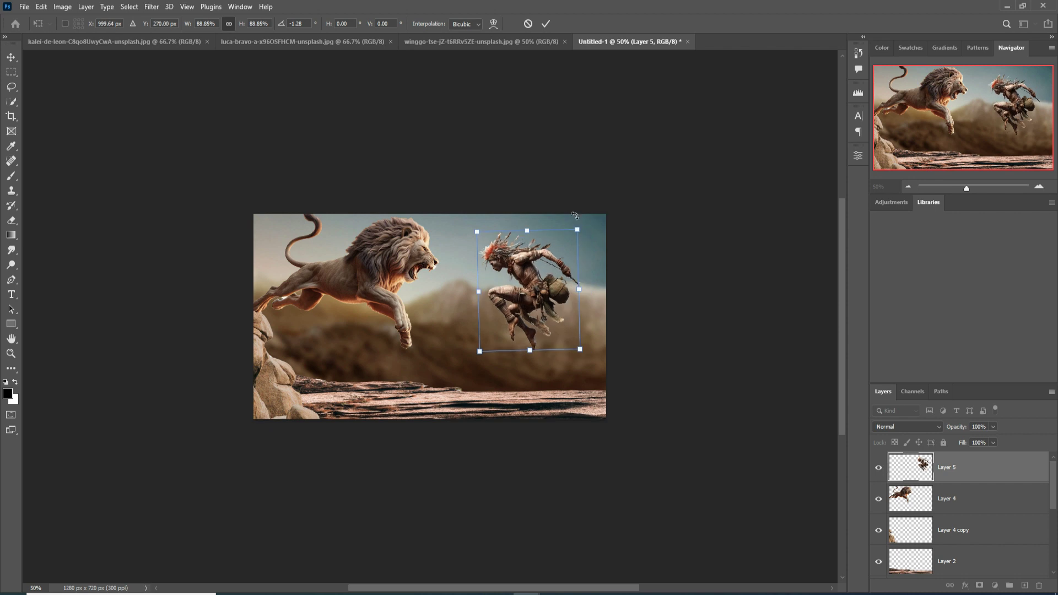
left_click_drag(586, 236, 557, 251)
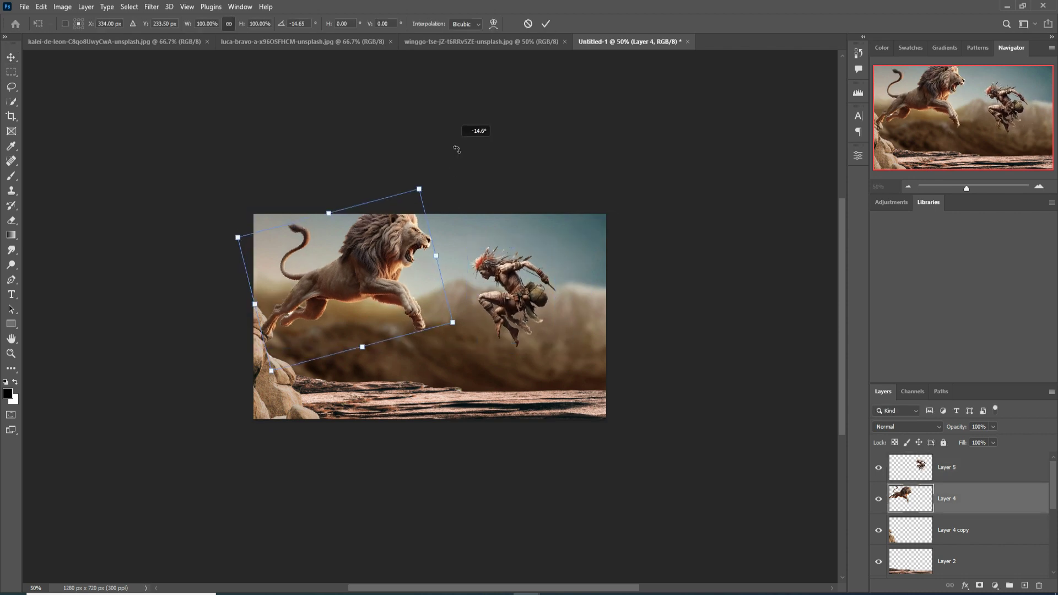
Rotate the lion layer counterclockwise, enlarge it and lower it towards the rocky ground at the canvas's left side
left_click_drag(394, 242, 386, 290)
left_click_drag(442, 219, 422, 203)
left_click_drag(279, 430, 268, 451)
left_click_drag(376, 276, 380, 264)
left_click_drag(483, 359, 484, 349)
left_click(545, 23)
Reduce the warrior layer further and raise it higher into the sky in front of the lion
left_click(513, 287)
mouse_move(557, 345)
left_mouse_down()
mouse_move(546, 333)
mouse_move(570, 332)
left_mouse_up()
left_click_drag(524, 292, 538, 276)
key("Return")
Lower the lion slightly and fine-tune its size so its hind legs reach the ground
left_click_drag(386, 264, 382, 285)
left_click_drag(430, 246, 440, 236)
left_click(546, 24)
Nudge the warrior layer toward the lion and rotate it slightly counterclockwise by about 1.5 degrees
left_click(515, 264)
key("ctrl+t")
left_click_drag(525, 260, 521, 265)
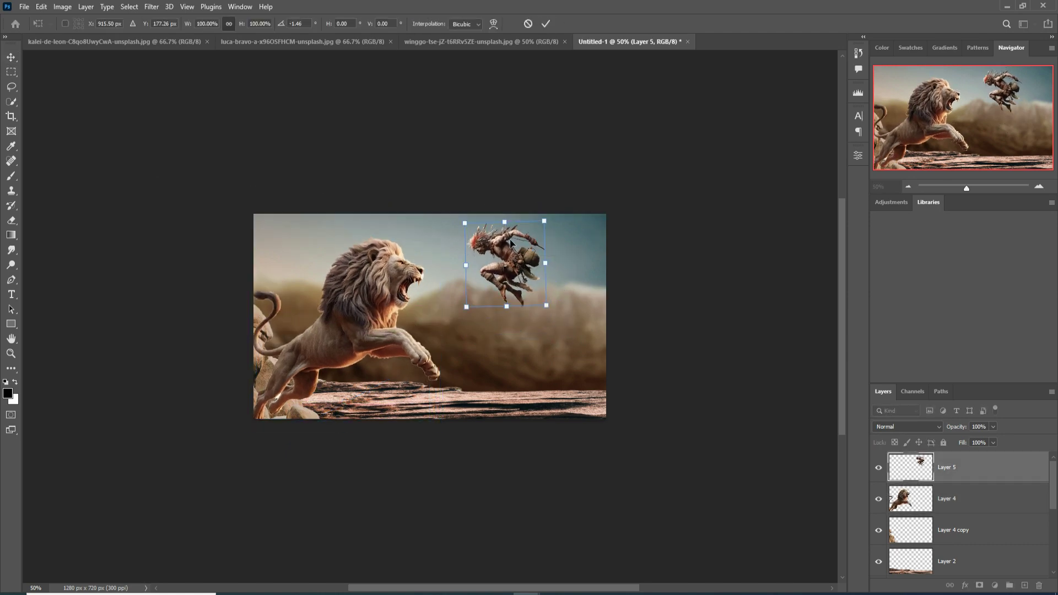
key("Return")
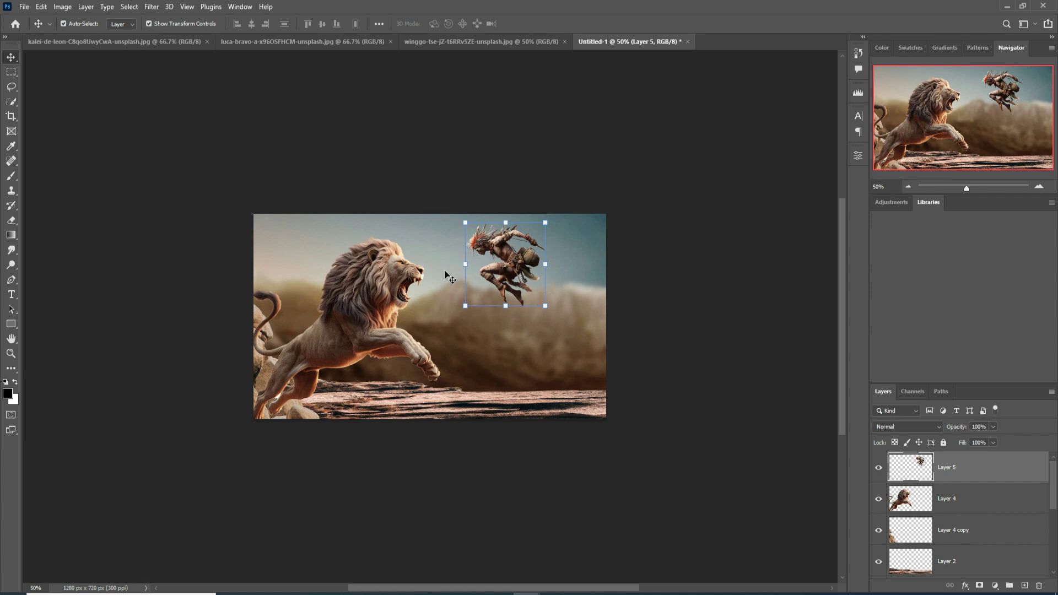
Compare the open rock photos and lasso the large central rock cluster in the luca-bravo coastal photo
left_click(237, 43)
left_click(161, 42)
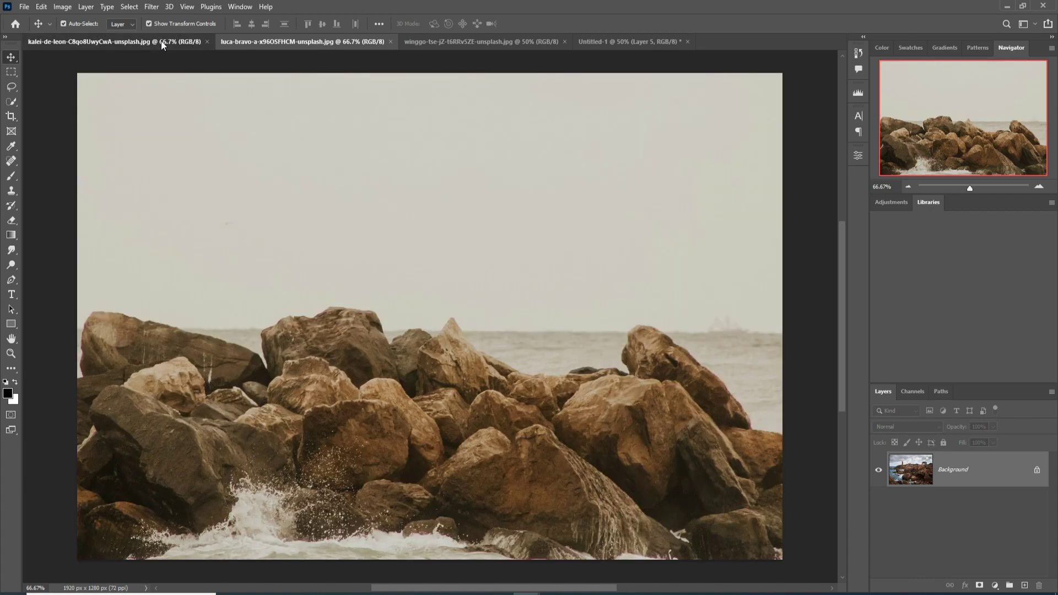
left_click(451, 41)
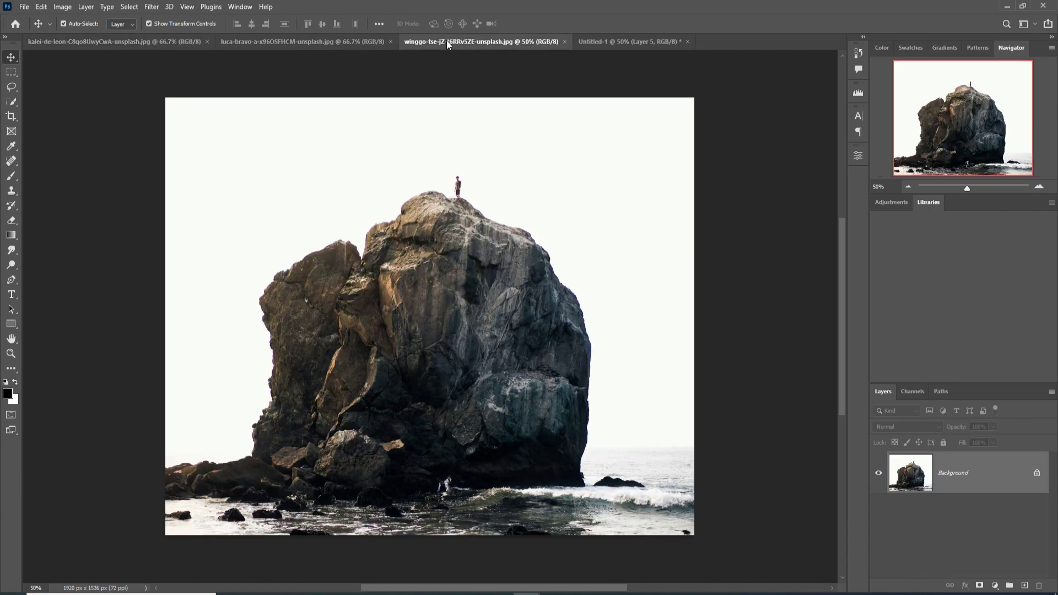
left_click(303, 42)
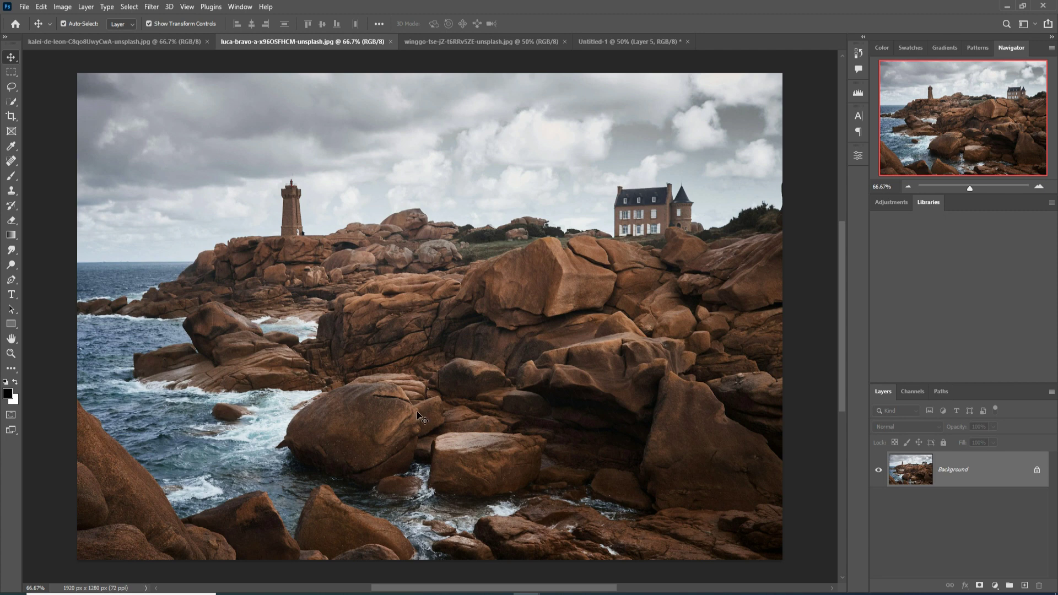
left_click(11, 88)
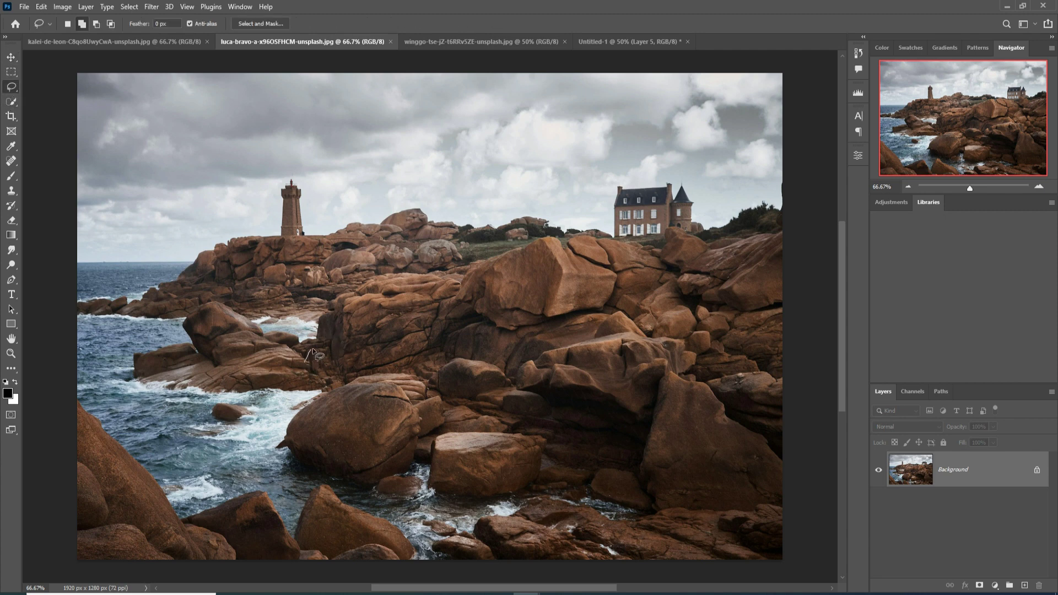
left_click_drag(320, 329, 346, 300)
left_click_drag(459, 276, 499, 258)
mouse_move(554, 240)
left_mouse_down()
mouse_move(618, 245)
mouse_move(662, 258)
mouse_move(702, 341)
mouse_move(515, 469)
mouse_move(320, 408)
left_mouse_up()
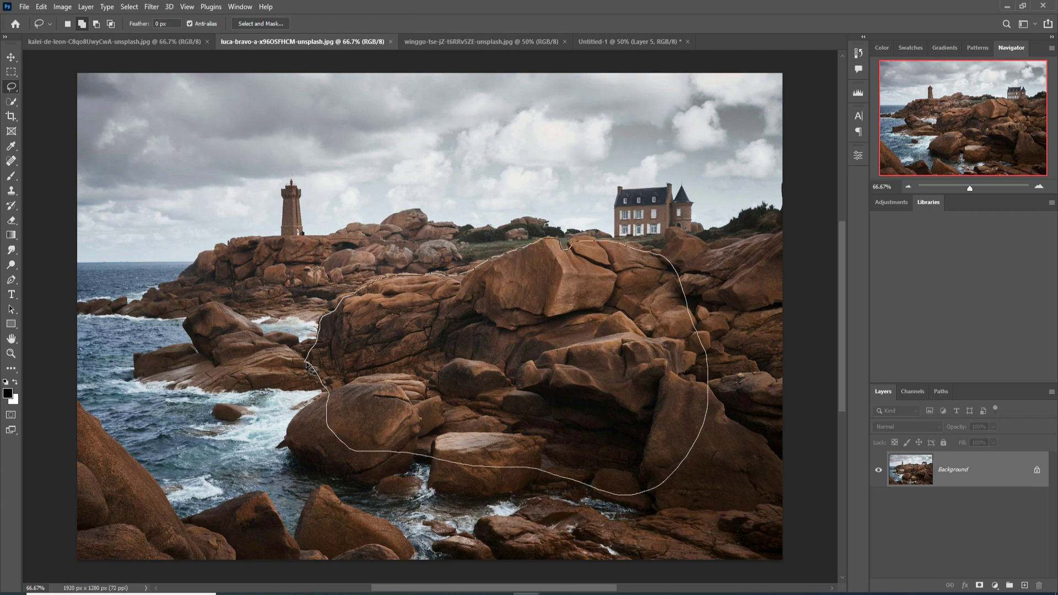
Float the coastal photo's window and transfer the selected rocks into the Untitled-1 composition
key("v")
left_click_drag(263, 49, 248, 221)
mouse_move(690, 455)
left_mouse_down()
mouse_move(694, 483)
mouse_move(689, 455)
mouse_move(640, 448)
mouse_move(568, 187)
mouse_move(648, 458)
left_mouse_up()
left_click(419, 42)
left_click_drag(656, 458, 609, 226)
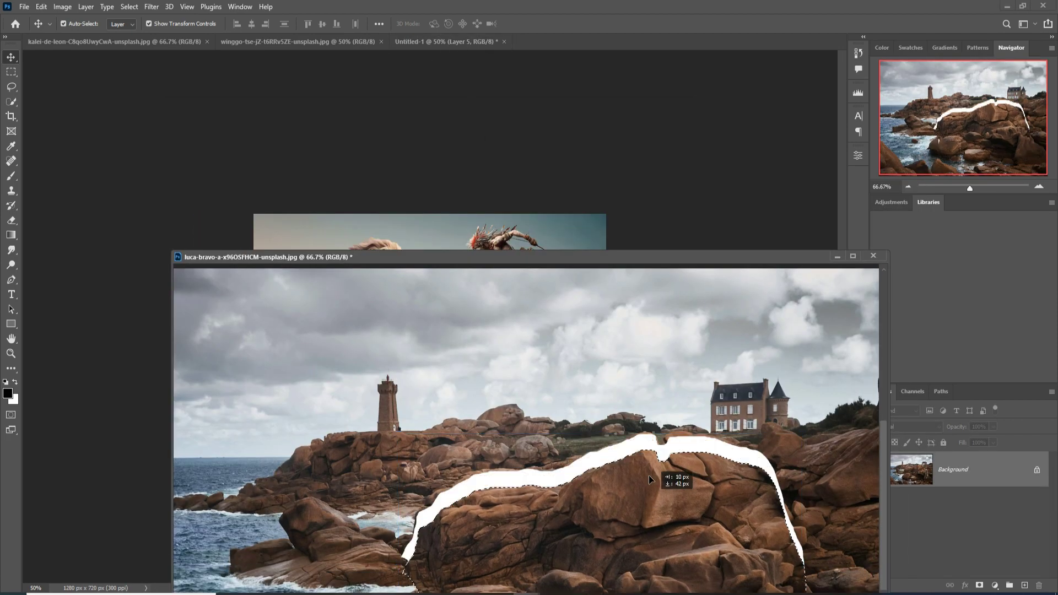
Scale down the rock layer, rotate it counterclockwise and place it half outside the canvas's right edge, below the warrior
left_click_drag(692, 187, 625, 229)
left_click_drag(786, 252, 784, 239)
left_click_drag(569, 294, 669, 304)
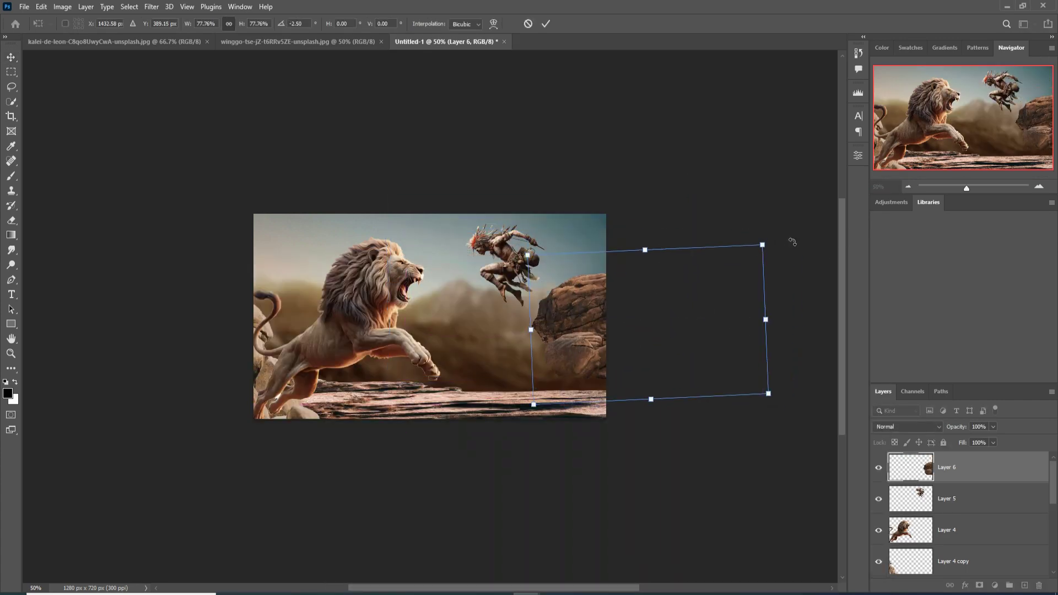
left_click_drag(792, 241, 765, 203)
left_click_drag(591, 323, 591, 331)
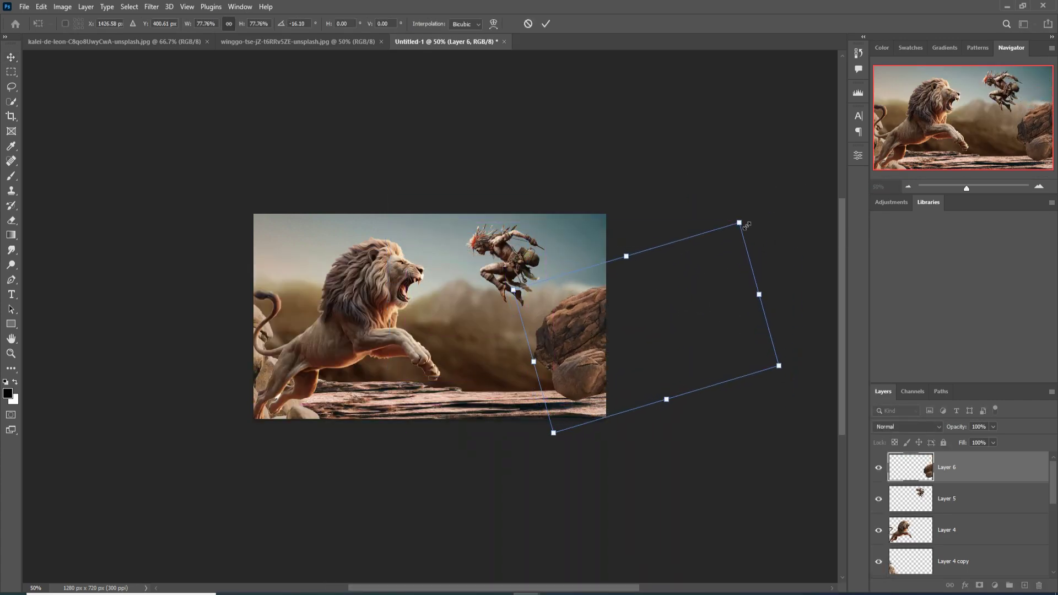
left_click_drag(742, 222, 756, 207)
mouse_move(573, 309)
left_mouse_down()
mouse_move(573, 324)
mouse_move(567, 314)
left_mouse_up()
left_click(546, 24)
Duplicate the rock layer as Layer 6 copy in the same document
right_click(1005, 471)
left_click(882, 156)
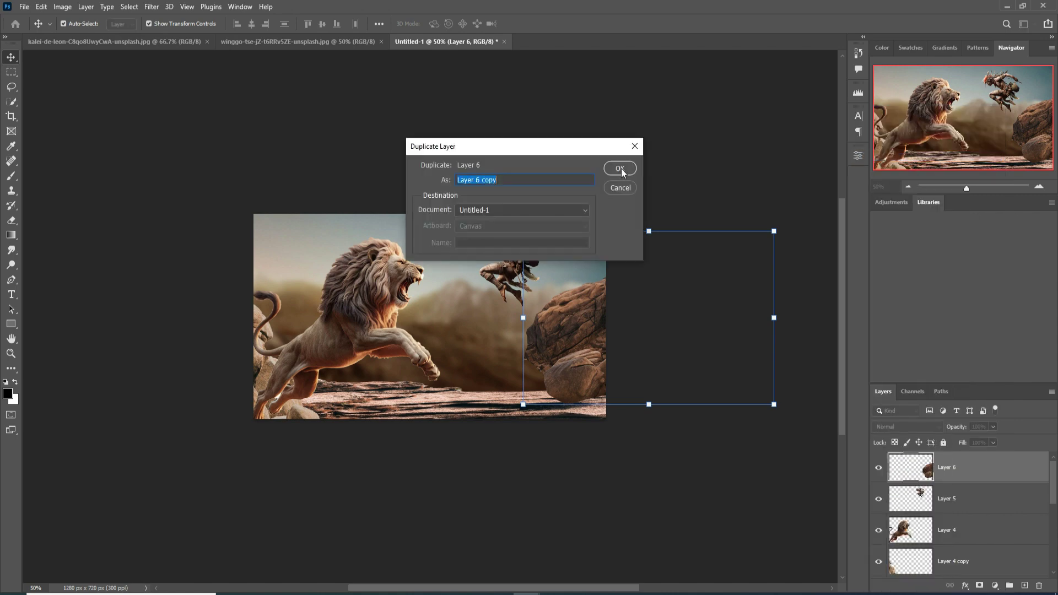
left_click(621, 168)
Hide the flat rocky ground on Layer 2 and stretch the blurred mountains down past the canvas's lower edge
left_click(471, 352)
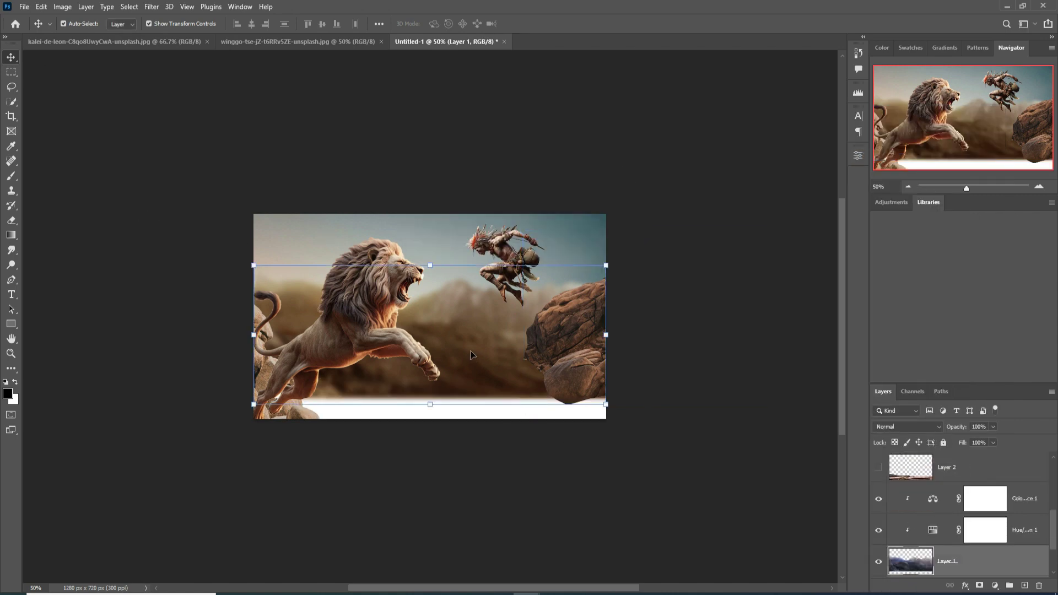
left_click_drag(432, 404, 431, 429)
left_click(546, 23)
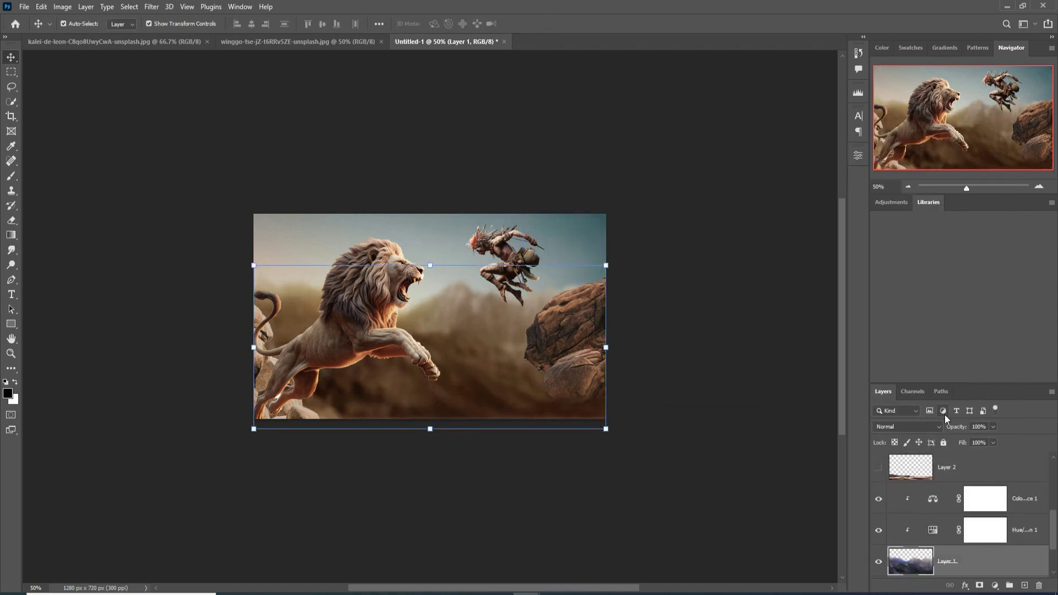
Shrink the duplicated rock and position it against the canvas's right edge beneath the warrior
left_click(598, 357)
left_click_drag(775, 404, 709, 358)
left_click_drag(576, 298, 577, 318)
left_click(546, 24)
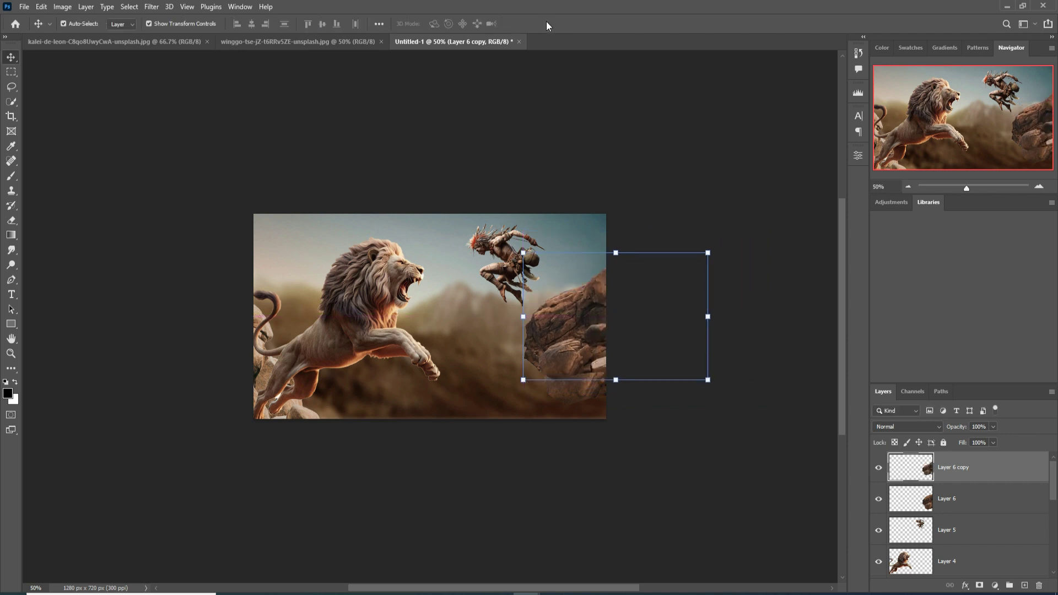
Hide the original rock on Layer 6, then rotate the copy -5.43 degrees and shift it farther right
left_click(879, 499)
left_click_drag(714, 280, 711, 270)
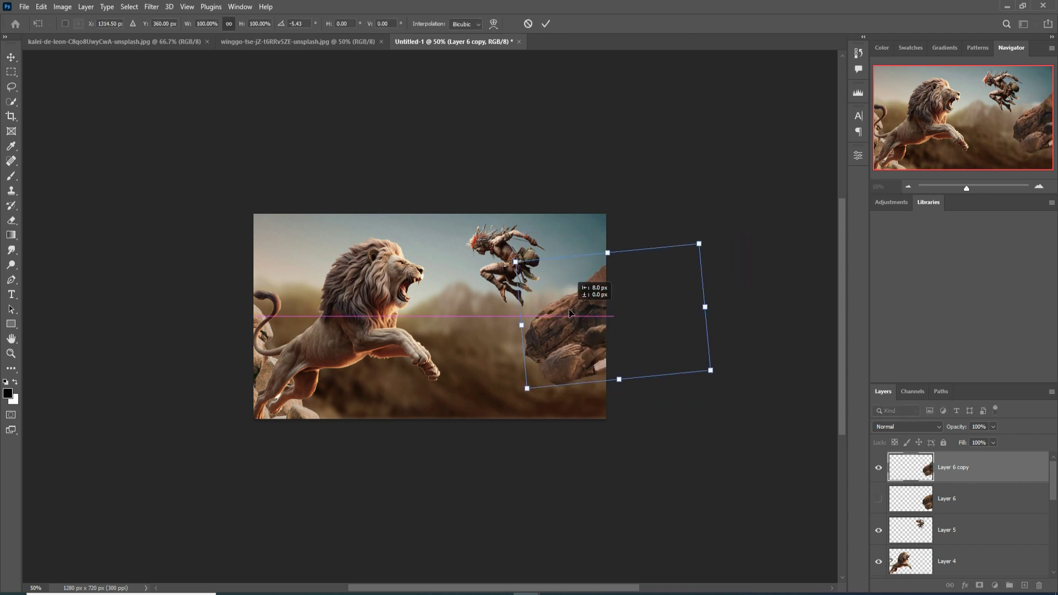
mouse_move(579, 319)
left_mouse_down()
mouse_move(606, 311)
mouse_move(598, 319)
left_mouse_up()
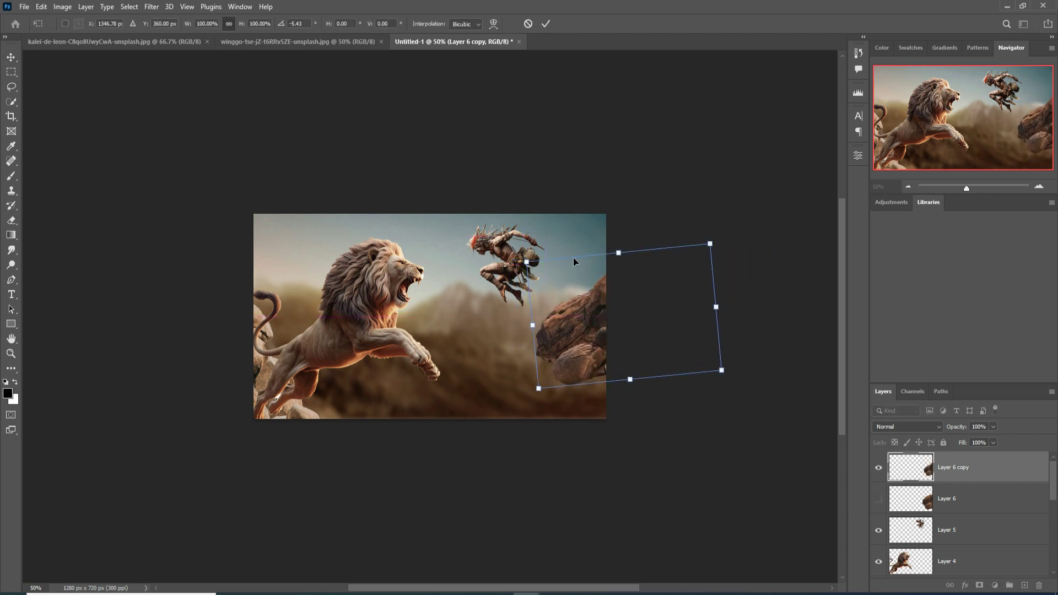
key("Return")
Open desert-5795878_1920.jpg, copy the whole image into the Untitled-1 composition and close the source photo
left_click(344, 331)
left_click(574, 337)
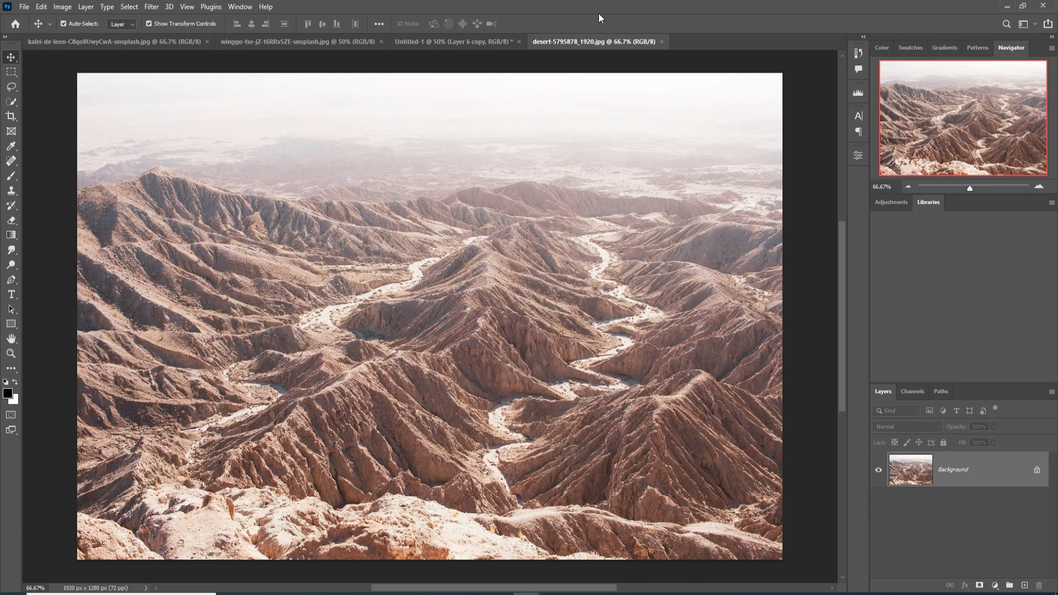
left_click(455, 41)
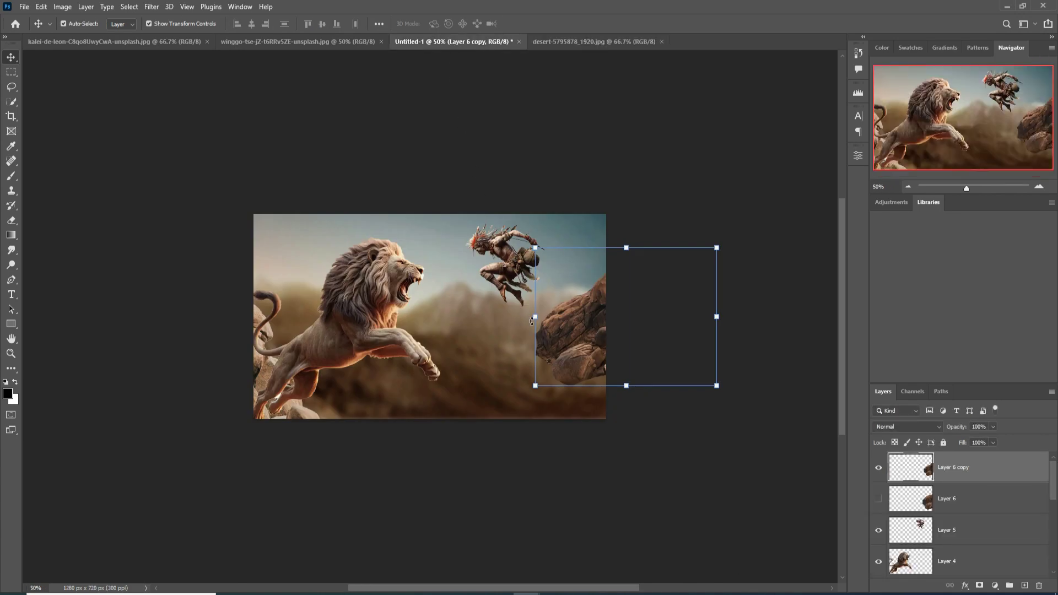
left_click(568, 42)
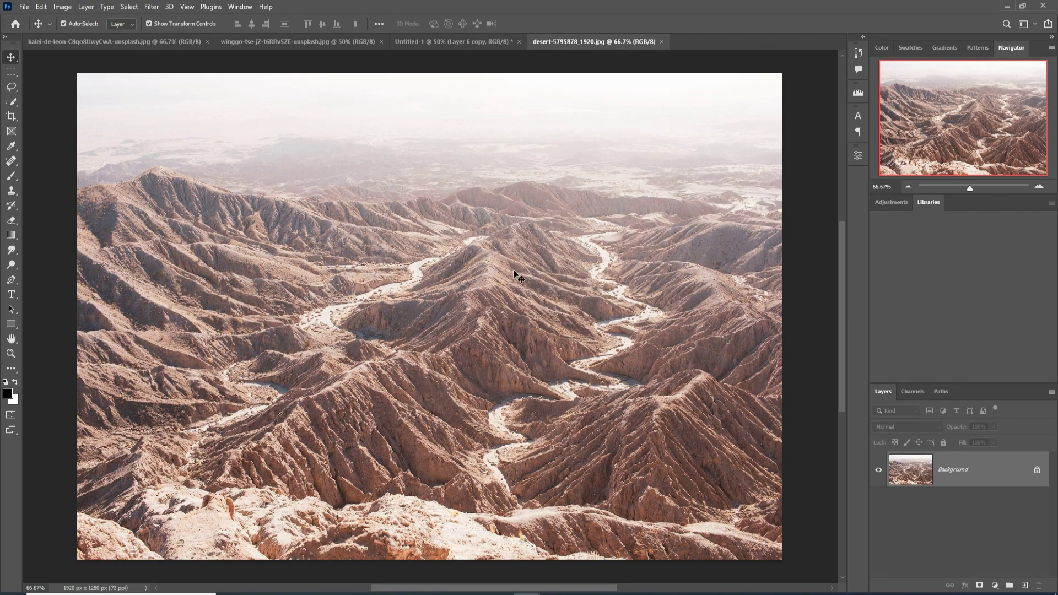
left_click_drag(575, 41, 575, 75)
left_click_drag(689, 270, 463, 325)
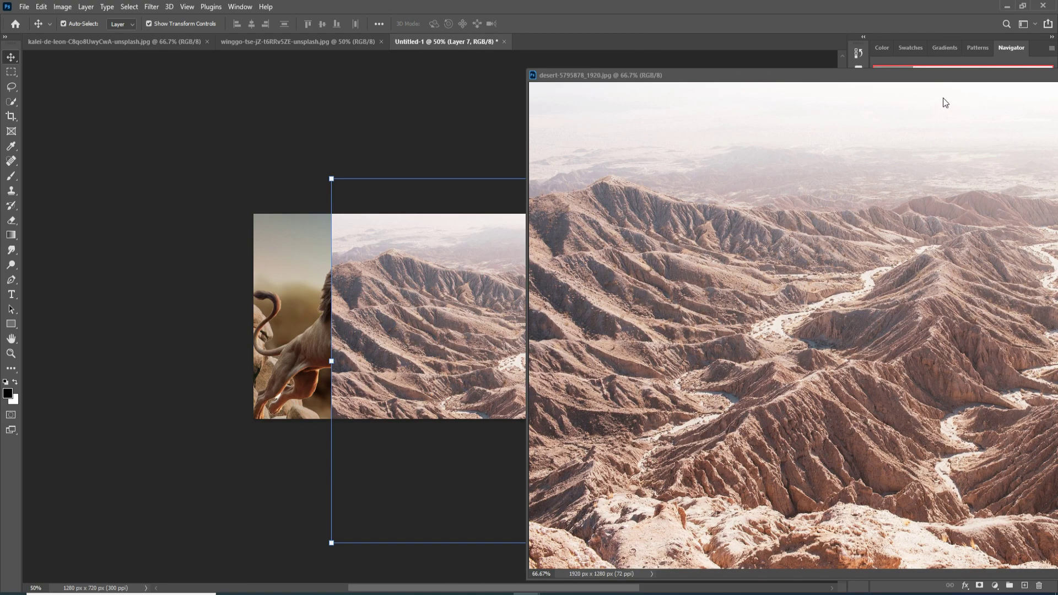
left_click_drag(946, 76, 413, 224)
left_click(696, 224)
Scale the desert layer to 66.67% width and 45% height so it spans the canvas width across its lower part
left_click_drag(596, 179, 601, 317)
left_click_drag(621, 369, 455, 342)
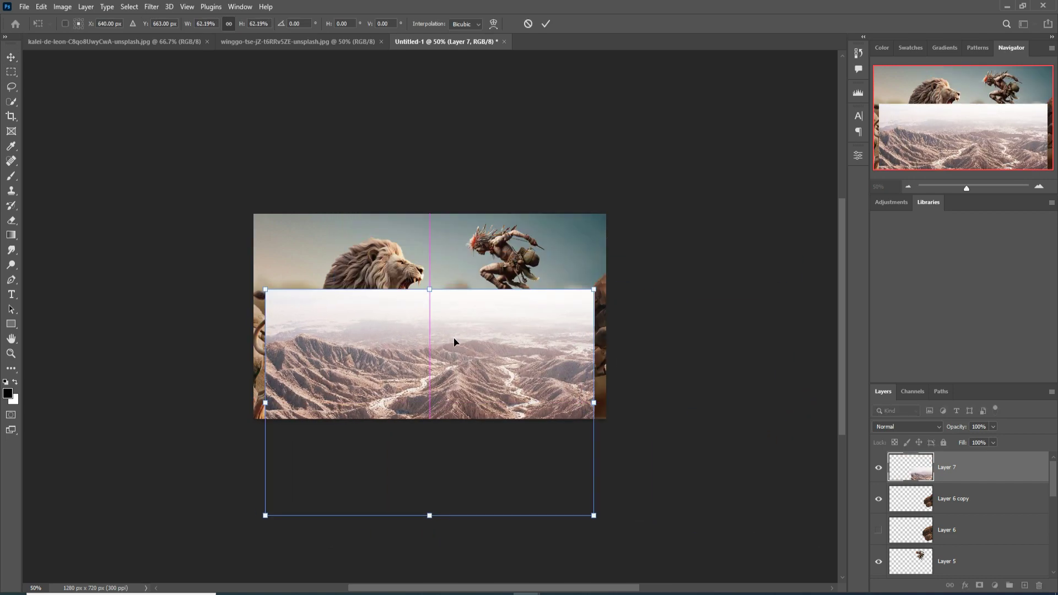
left_click_drag(430, 516, 434, 453)
left_click_drag(594, 371, 606, 371)
left_click_drag(265, 371, 254, 371)
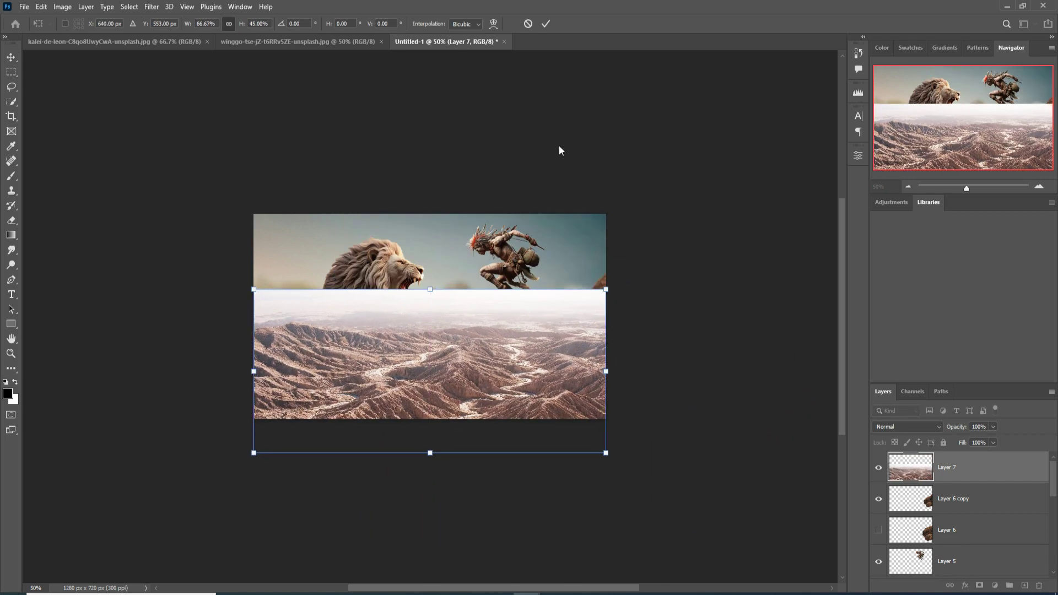
left_click(546, 23)
Move the desert layer beneath the lion and rocks, and hide the old mountains on Layer 1 with their adjustment layers
mouse_move(992, 468)
left_mouse_down()
mouse_move(997, 573)
mouse_move(996, 483)
left_mouse_up()
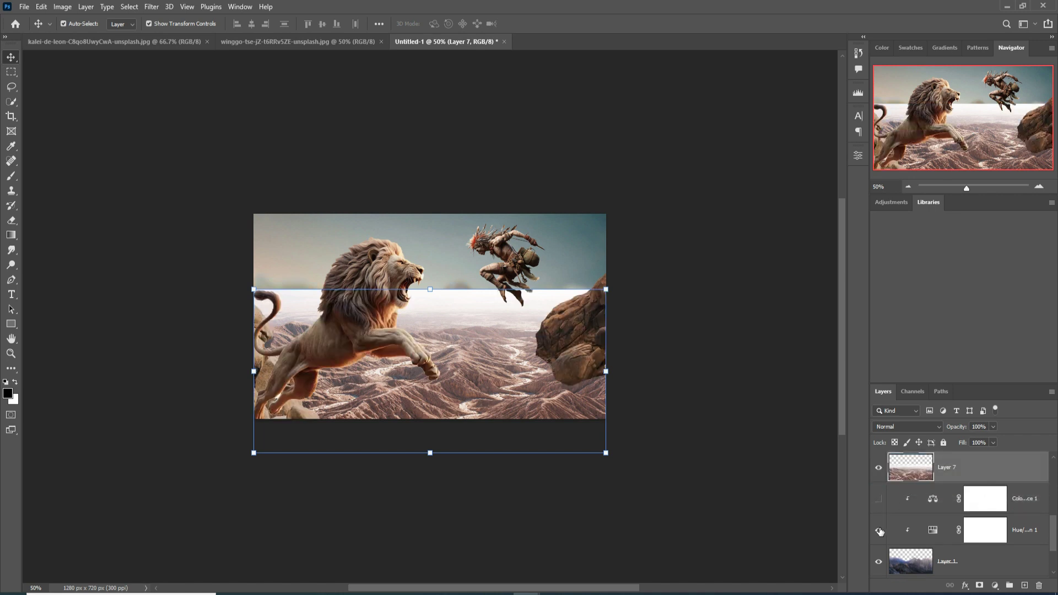
left_click(880, 561)
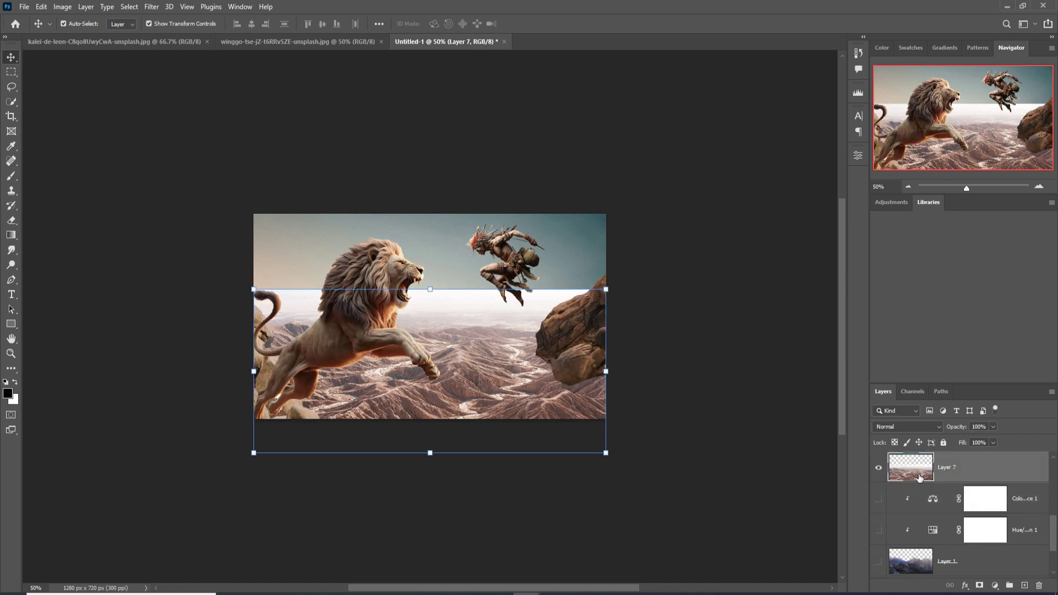
Add a layer mask to the desert and fade its hazy horizon into the sky with a black 175 px brush at 43% opacity
left_click(980, 586)
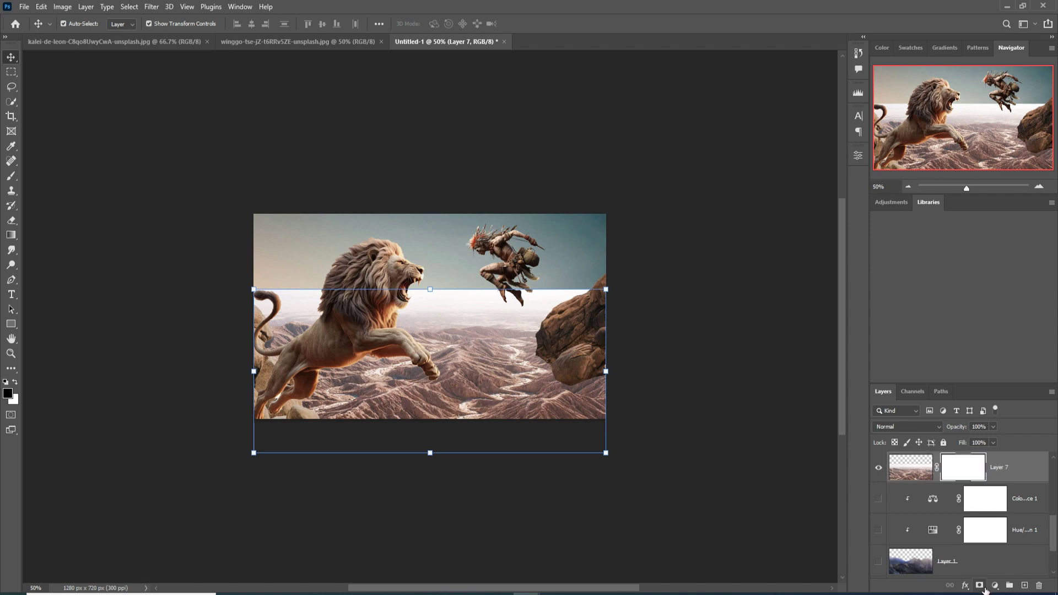
left_click(13, 178)
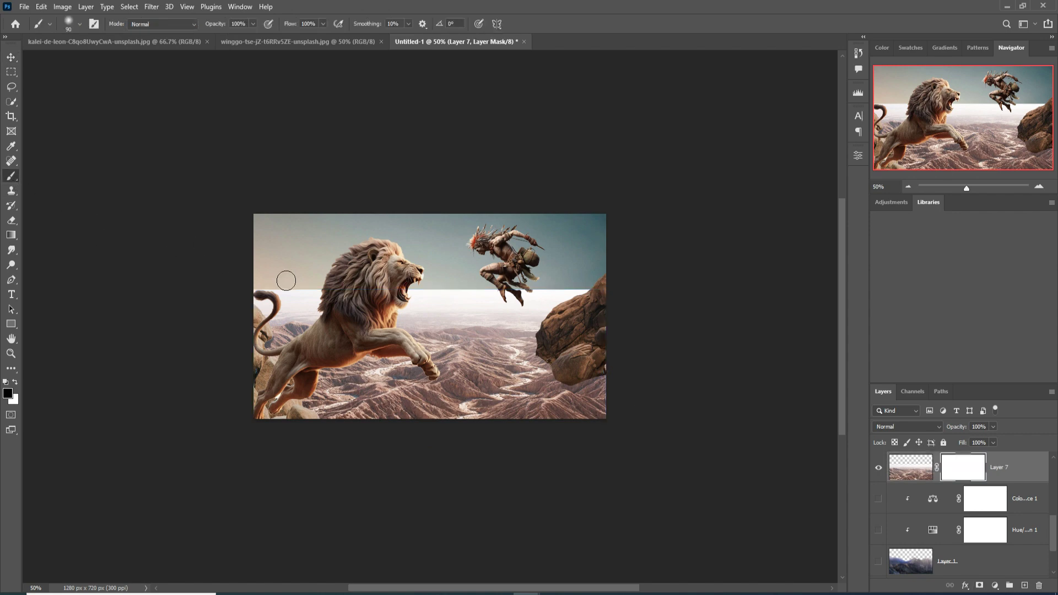
key("bracketright")
key("bracketright")
key("bracketright")
key("bracketright")
left_click(253, 23)
left_click_drag(222, 36, 226, 37)
mouse_move(273, 293)
left_mouse_down()
mouse_move(482, 310)
mouse_move(447, 309)
mouse_move(579, 298)
mouse_move(586, 319)
mouse_move(297, 316)
mouse_move(435, 329)
mouse_move(591, 325)
left_mouse_up()
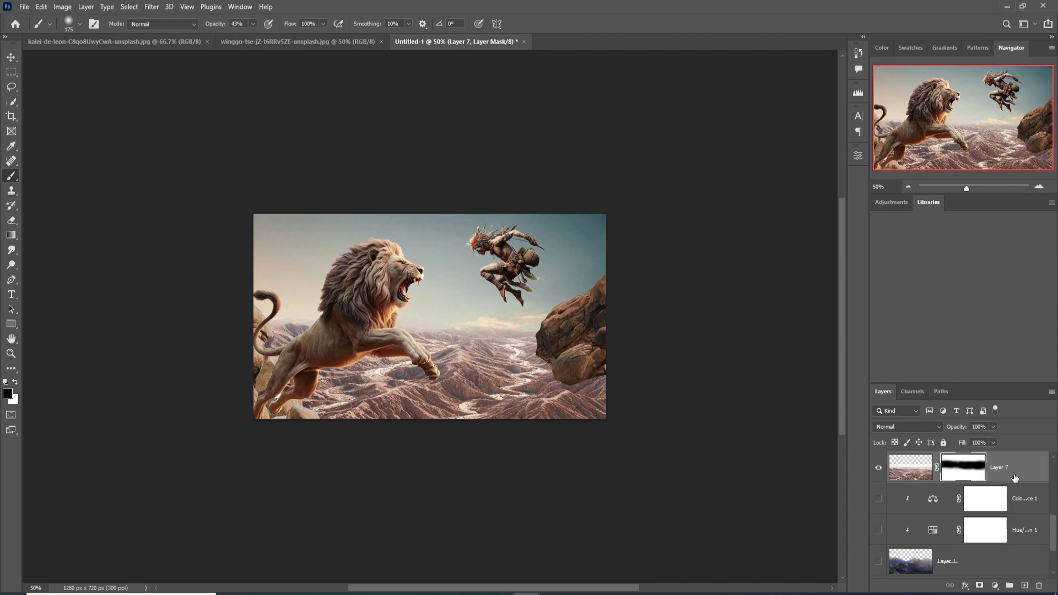
key("ctrl+2")
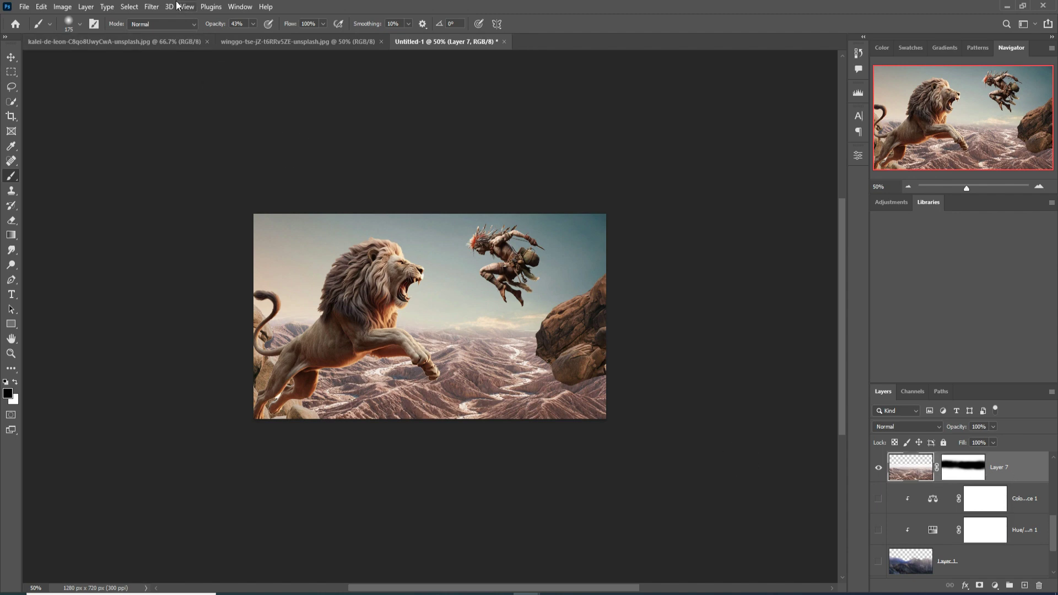
left_click(153, 8)
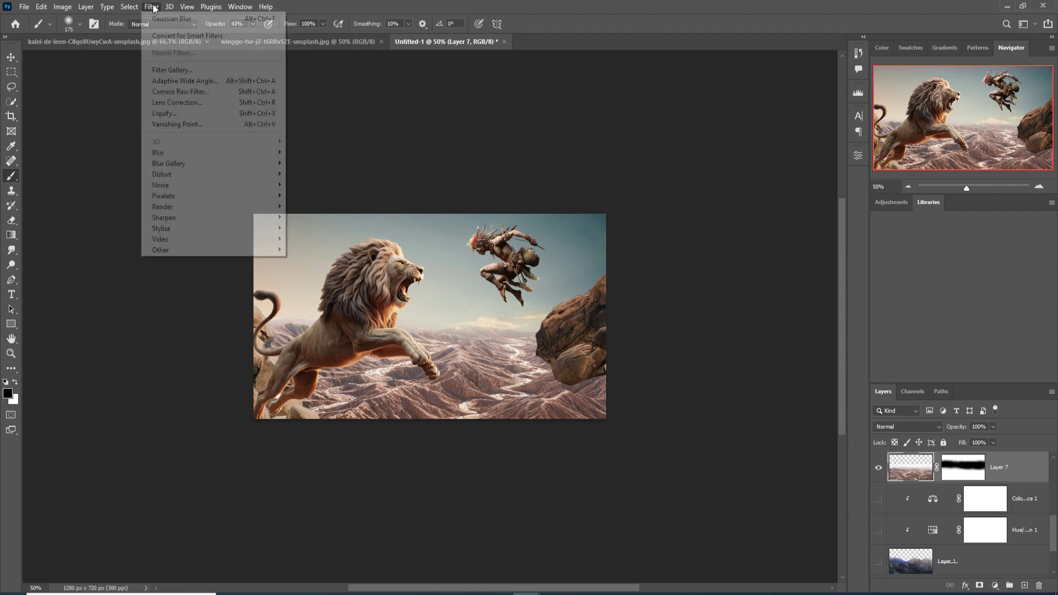
left_click(171, 92)
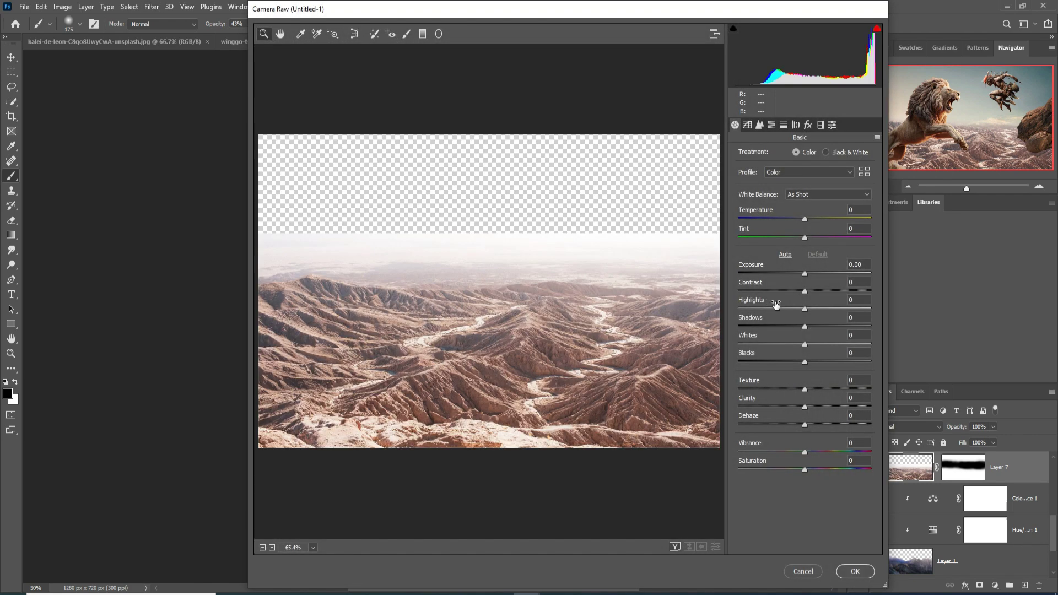
left_click(796, 571)
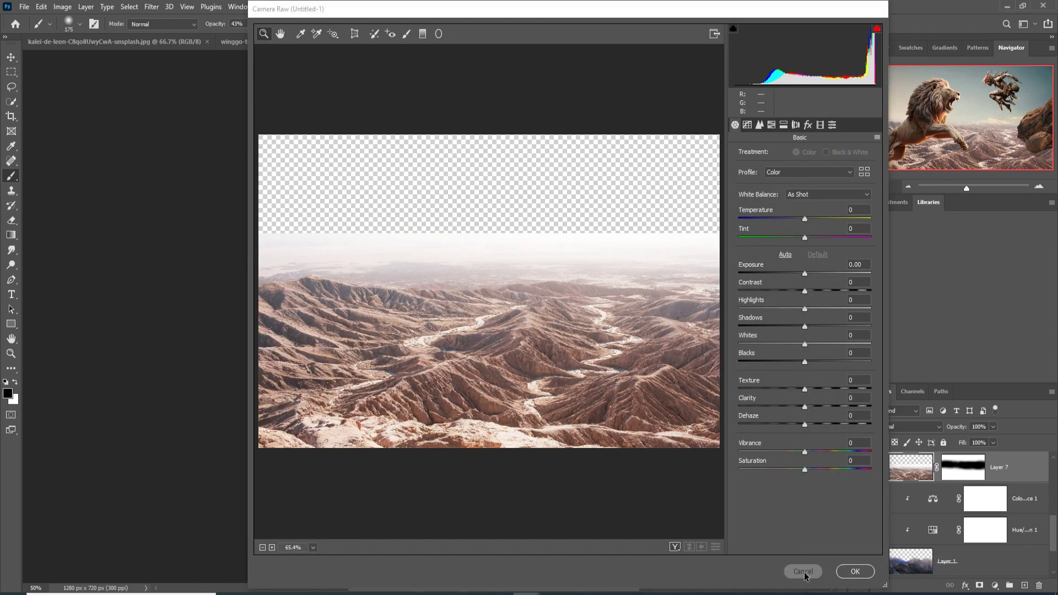
Apply a Gaussian Blur with a 5.6 pixel radius to the desert layer
left_click(150, 7)
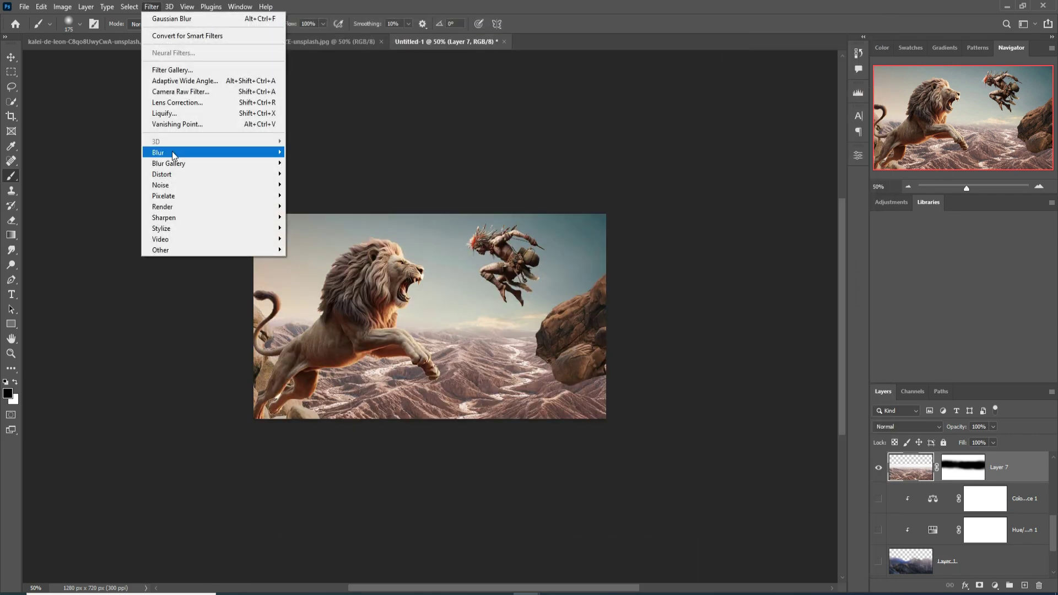
mouse_move(173, 154)
left_click(304, 198)
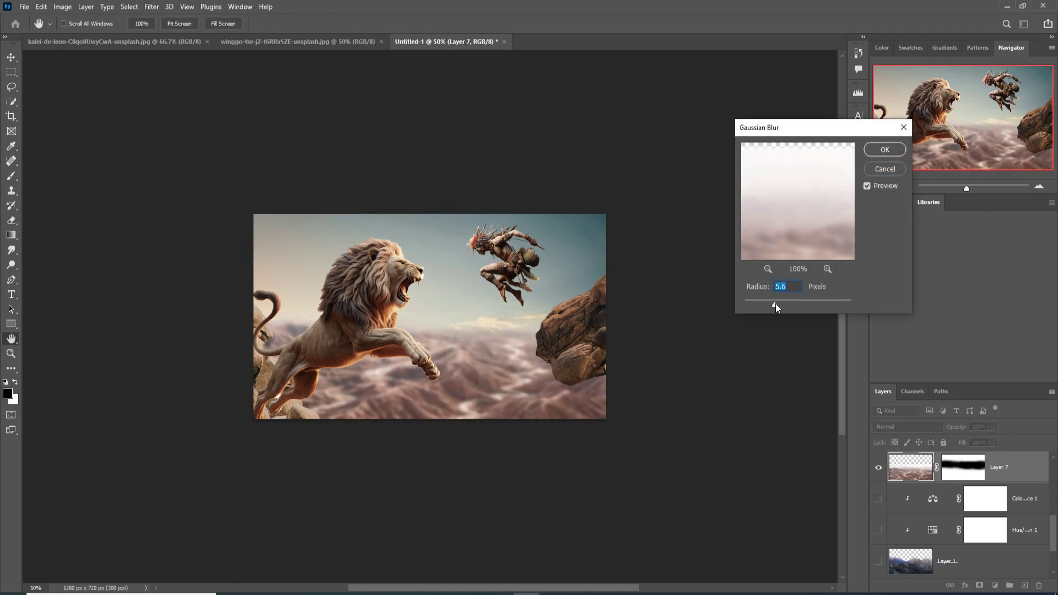
left_click(877, 149)
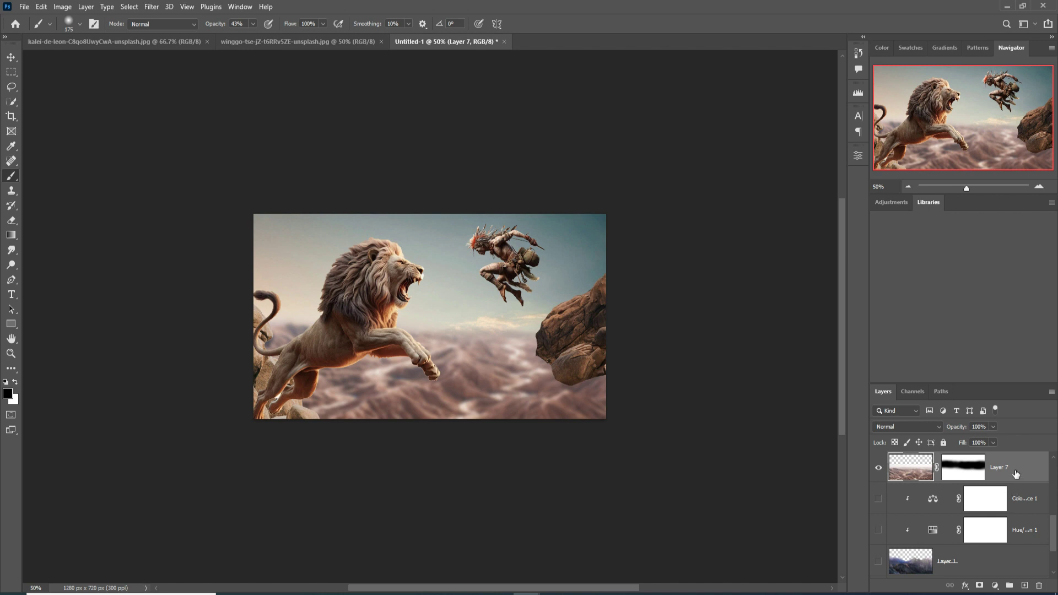
Add a Color Balance adjustment clipped to the desert layer and shift its midtones toward yellow and red
left_click(995, 585)
left_click(998, 485)
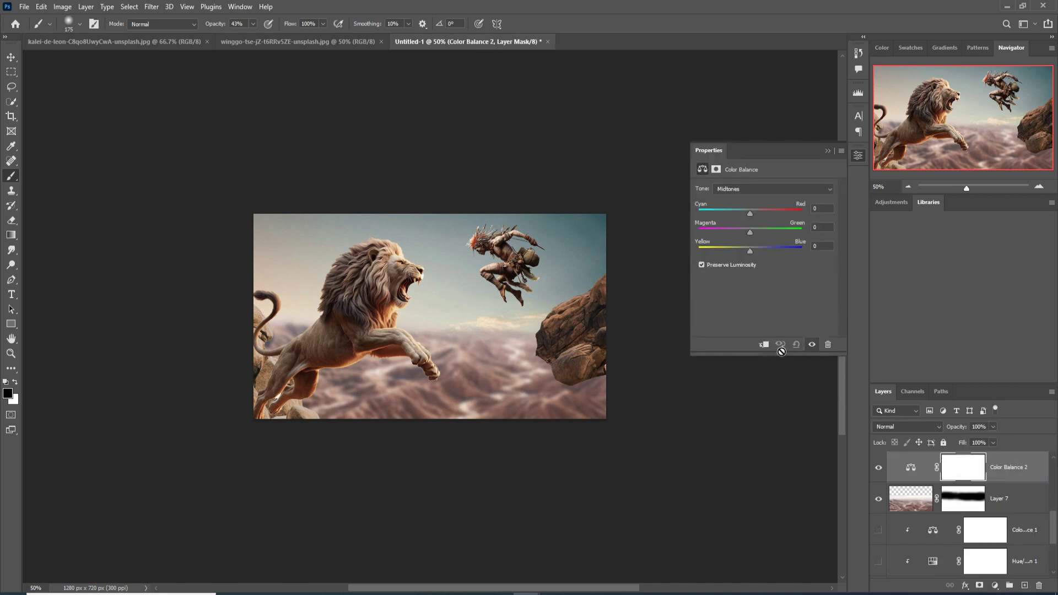
left_click(766, 346)
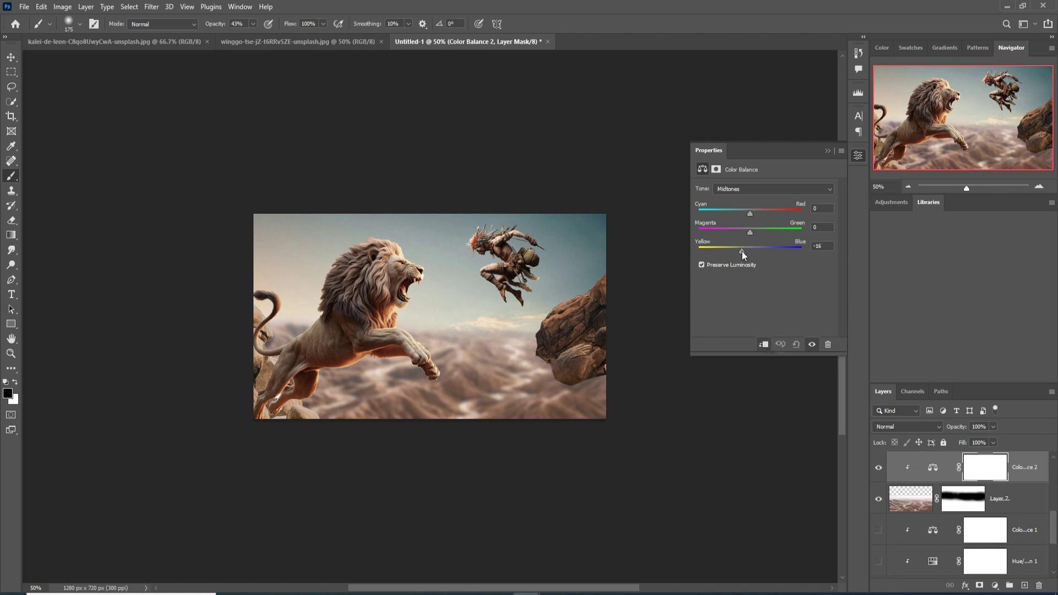
left_click_drag(738, 250, 736, 250)
left_click_drag(751, 213, 756, 213)
left_click(828, 151)
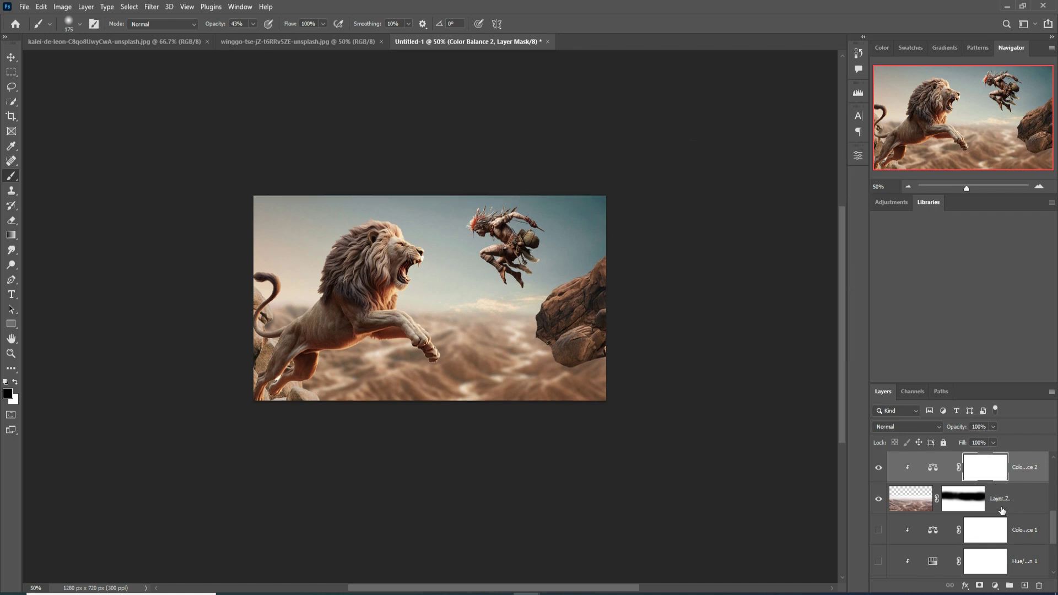
Add a Color Balance adjustment clipped to the sky on Layer 3 and warm its midtones toward red
scroll(1005, 506, "down", 3)
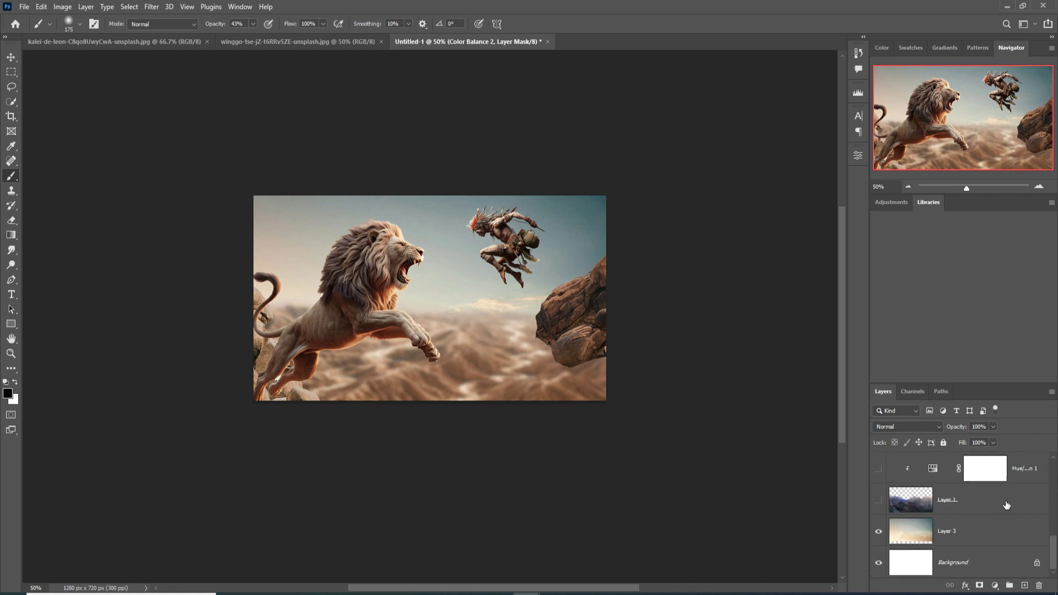
mouse_move(527, 592)
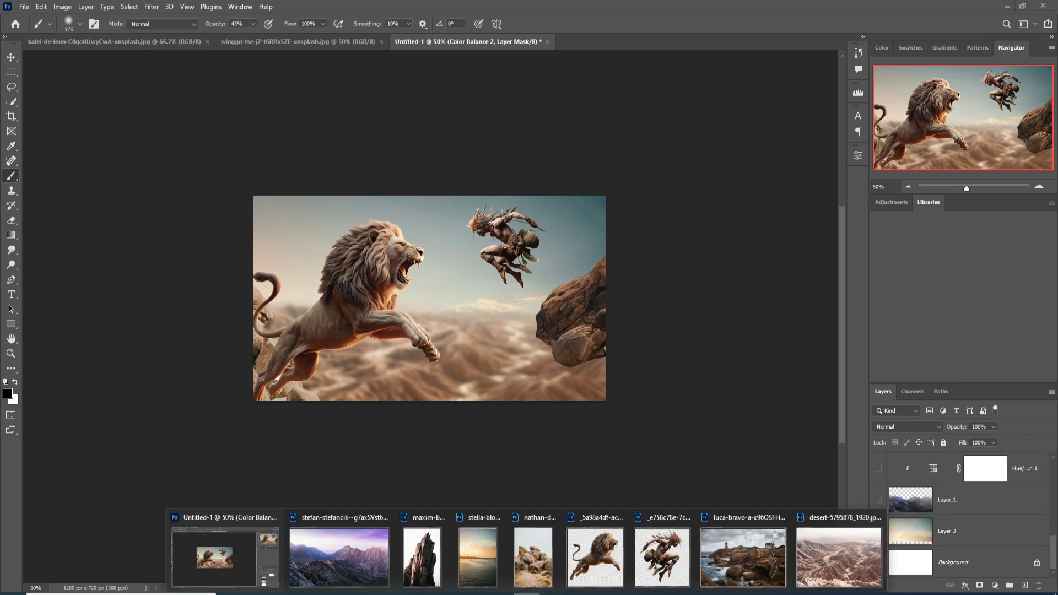
left_click(965, 532)
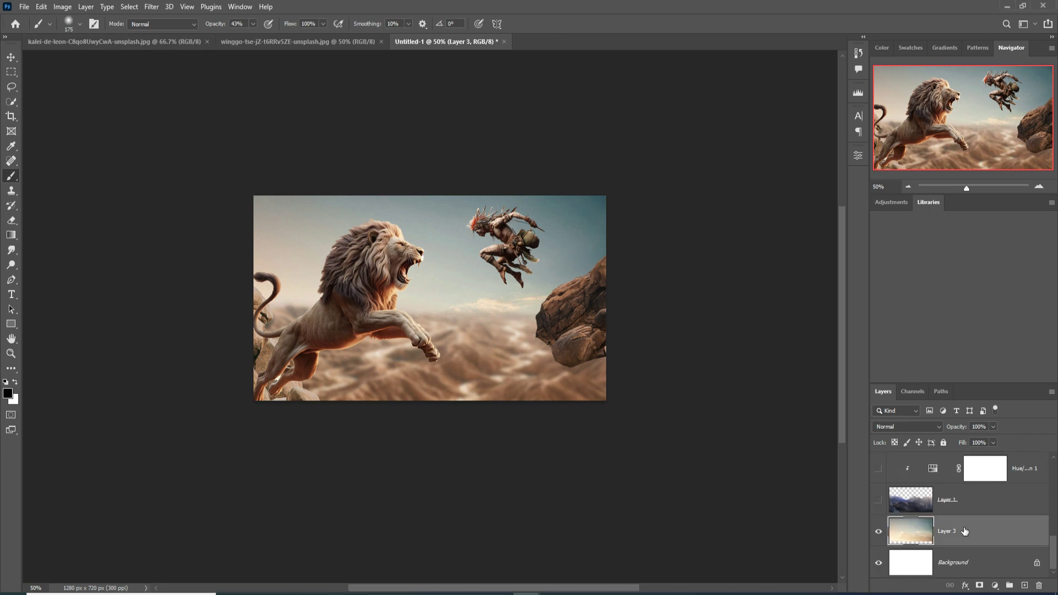
left_click(995, 585)
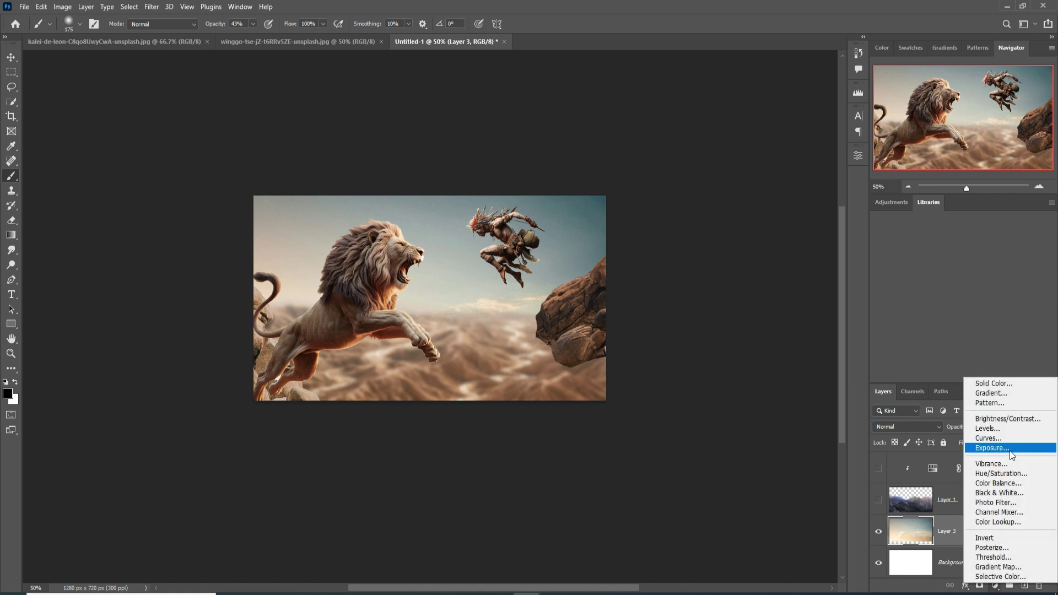
left_click(1006, 483)
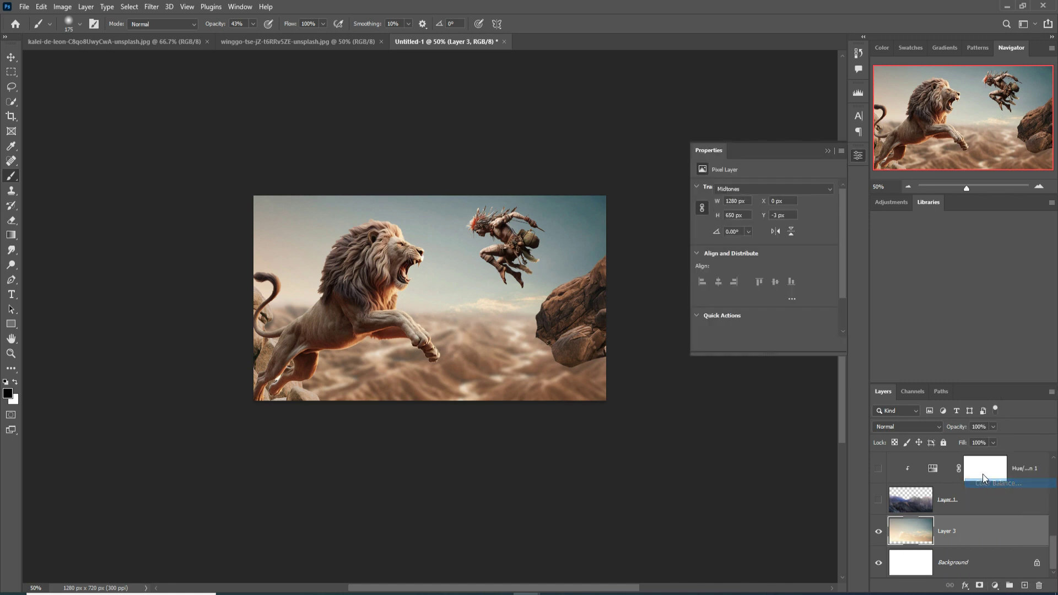
left_click(766, 347)
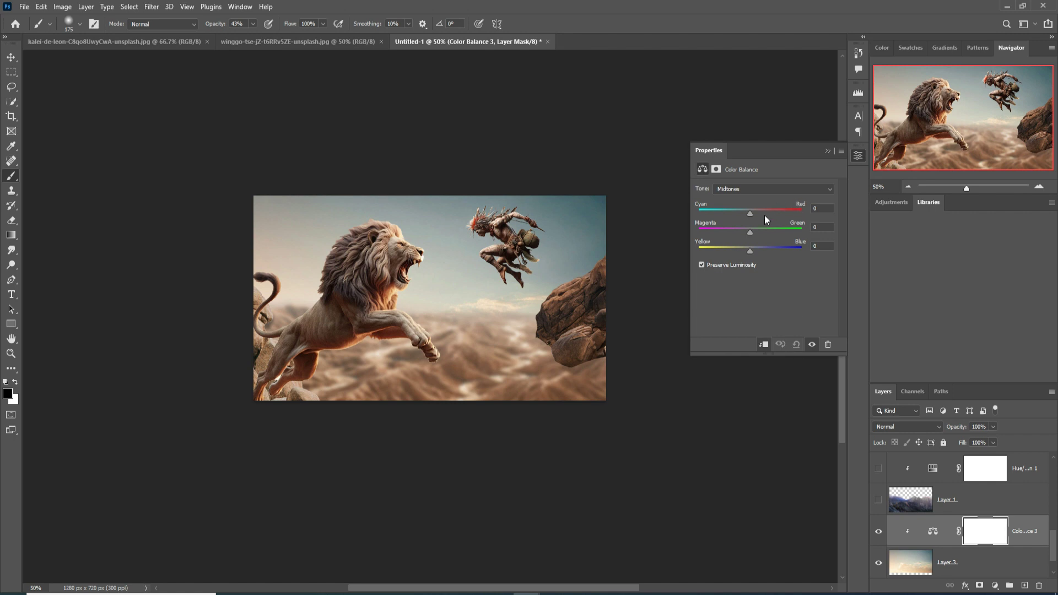
left_click_drag(758, 211, 760, 211)
left_click(859, 156)
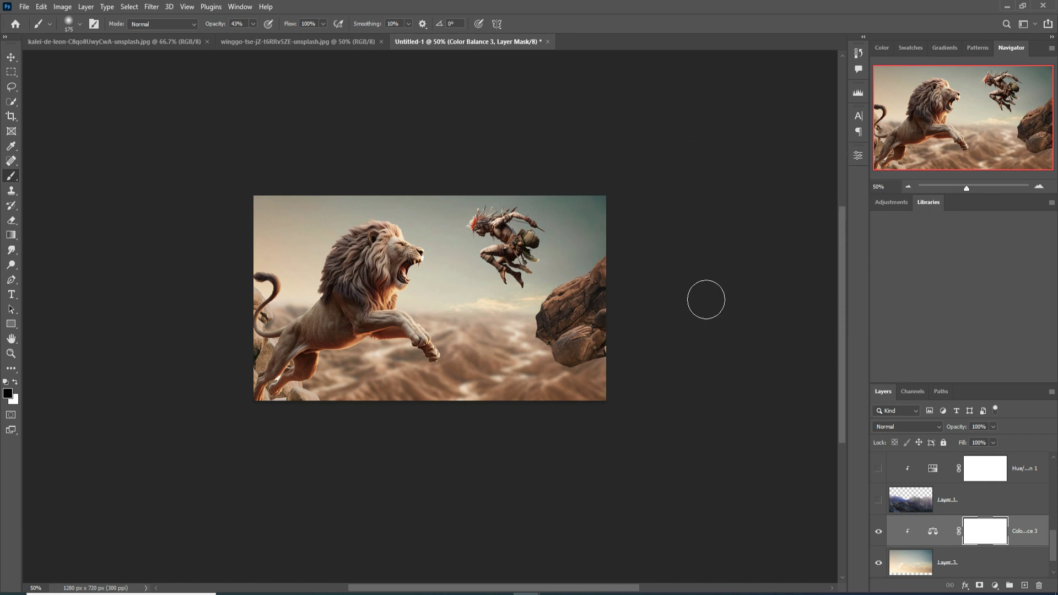
Soften the lion's fur and the warrior's feather headdress with the Smudge tool at 80% strength
left_click(11, 57)
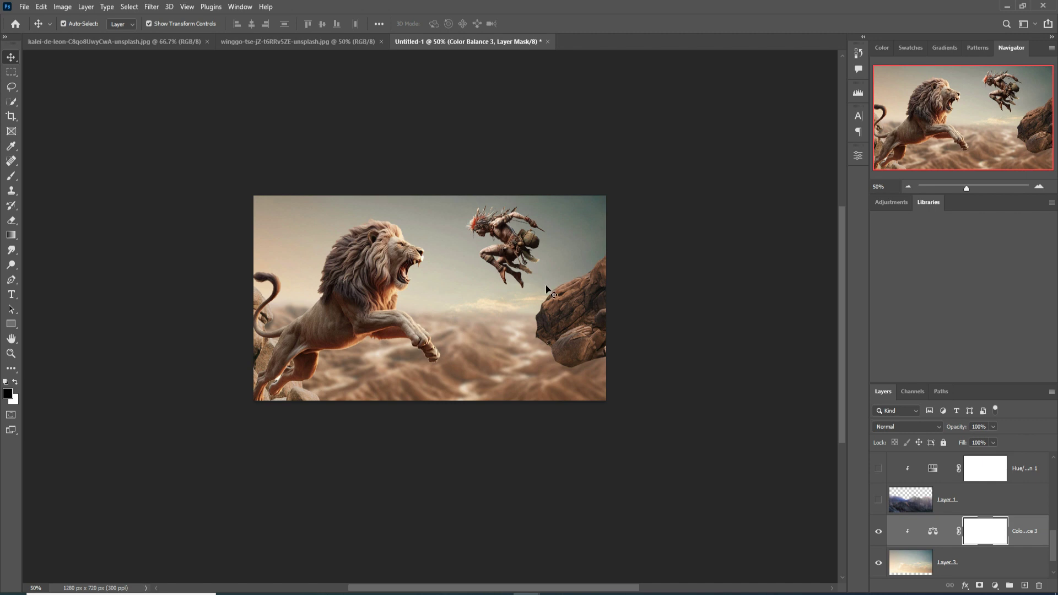
left_click(363, 272)
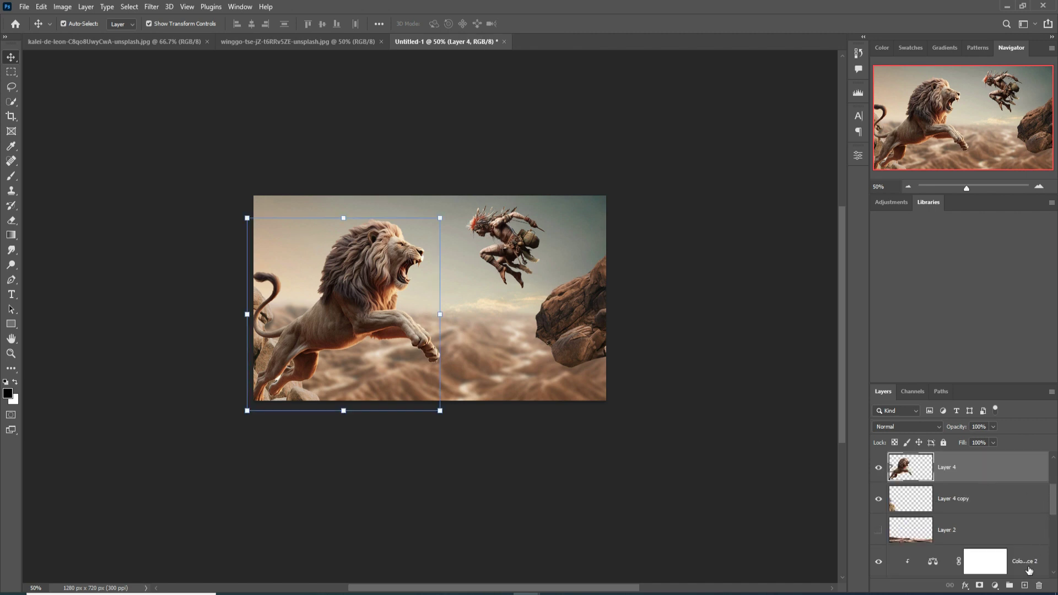
left_click(12, 251)
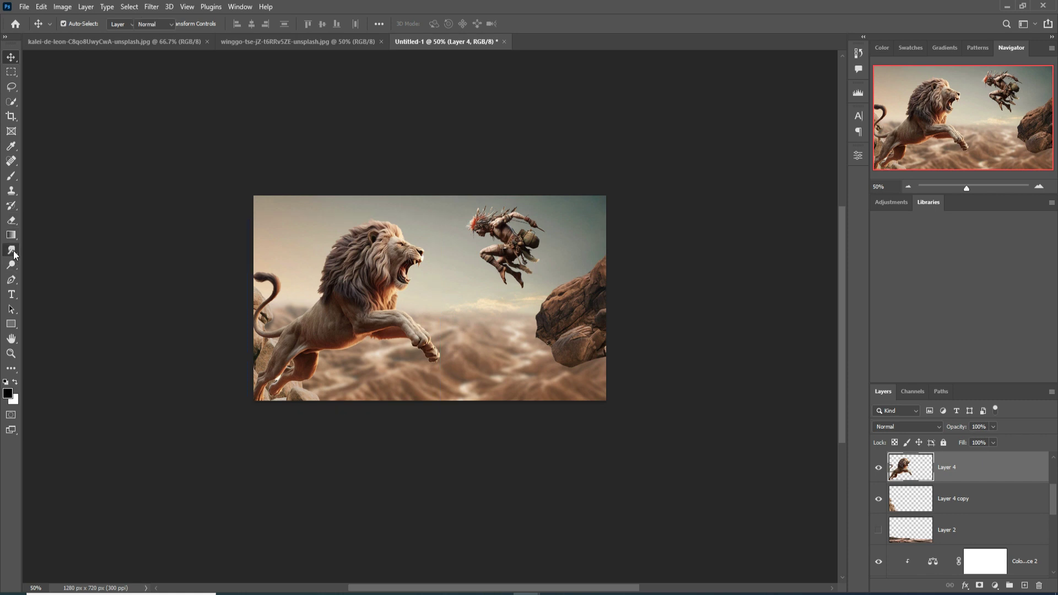
right_click(10, 253)
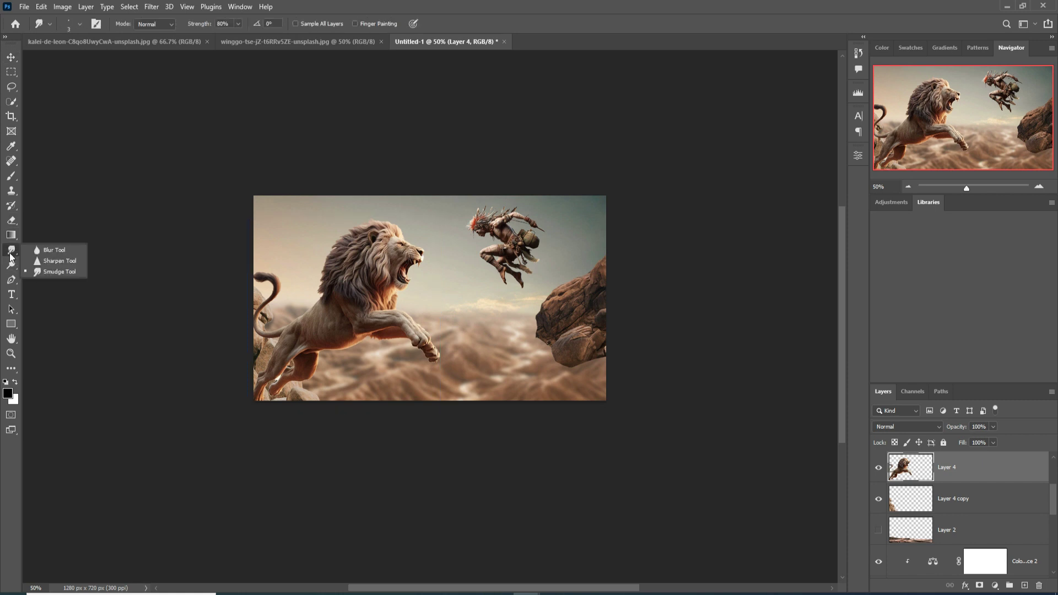
left_click(53, 271)
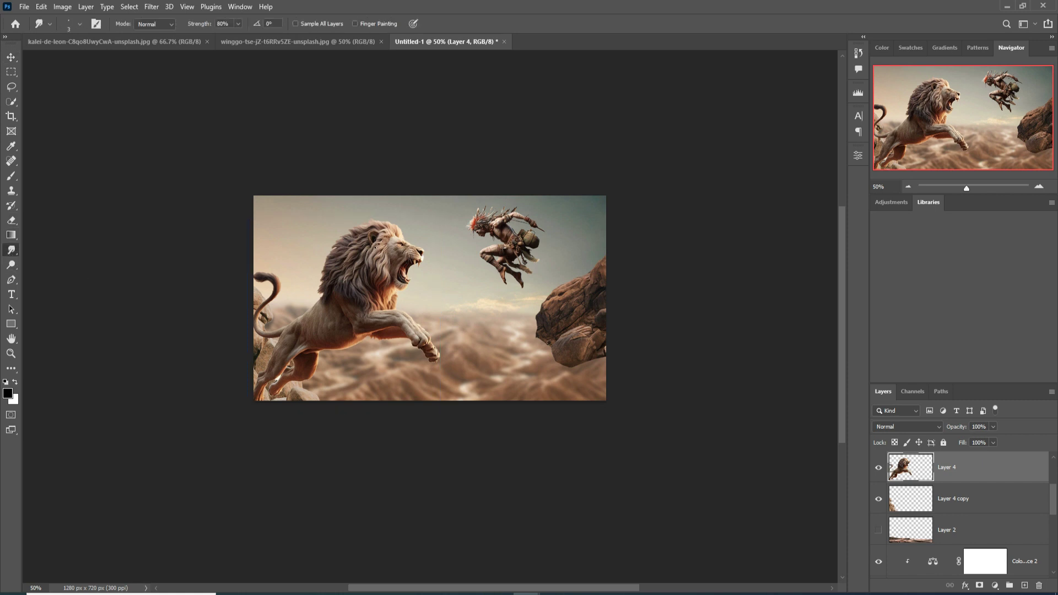
key("ctrl+plus")
key("ctrl+plus")
key("ctrl+plus")
key("ctrl+plus")
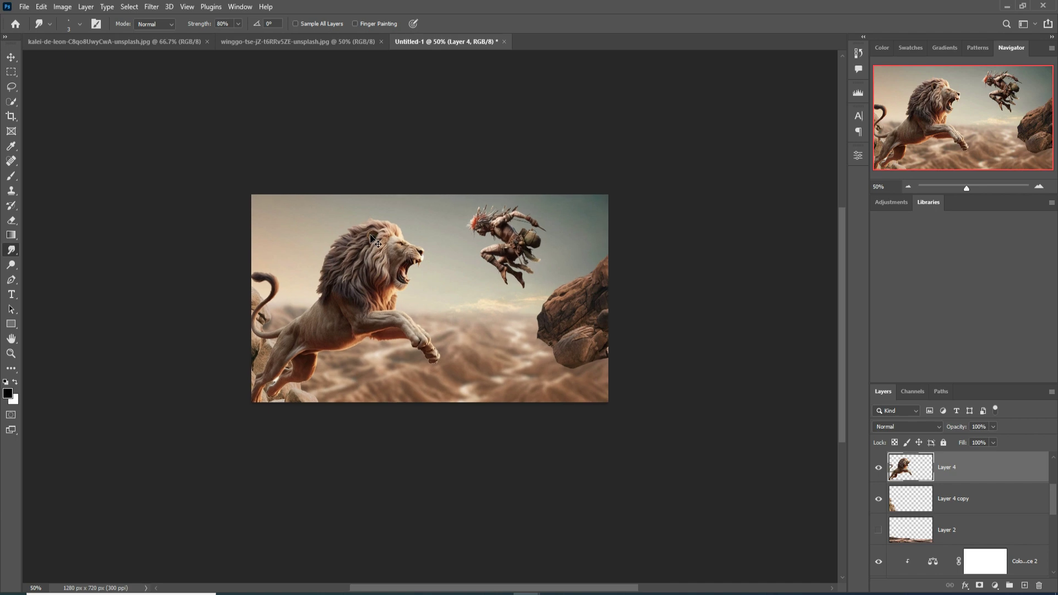
key("ctrl+plus")
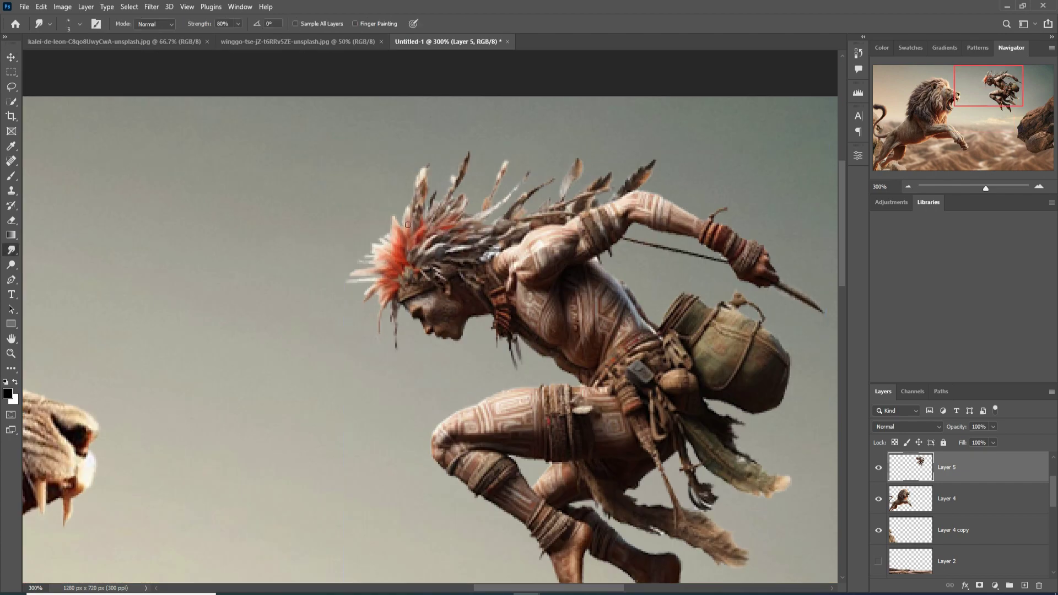
mouse_move(402, 218)
left_mouse_down()
mouse_move(396, 249)
mouse_move(347, 262)
mouse_move(390, 297)
left_mouse_up()
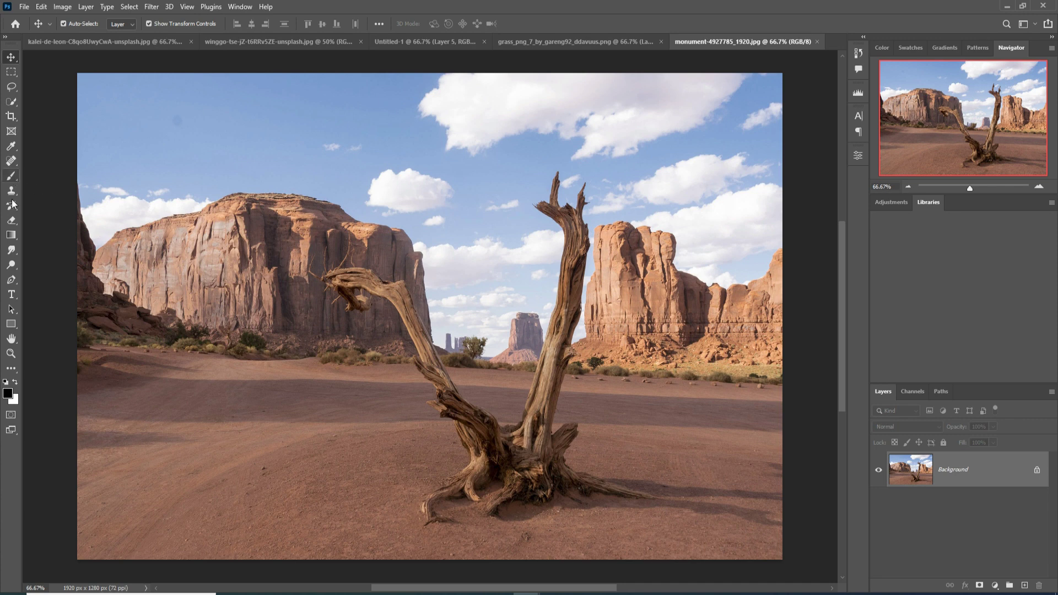
Start a Pen tool path around the dead tree in monument-4927785_1920.jpg, from the tip of its long right root to the short stub
left_click(11, 280)
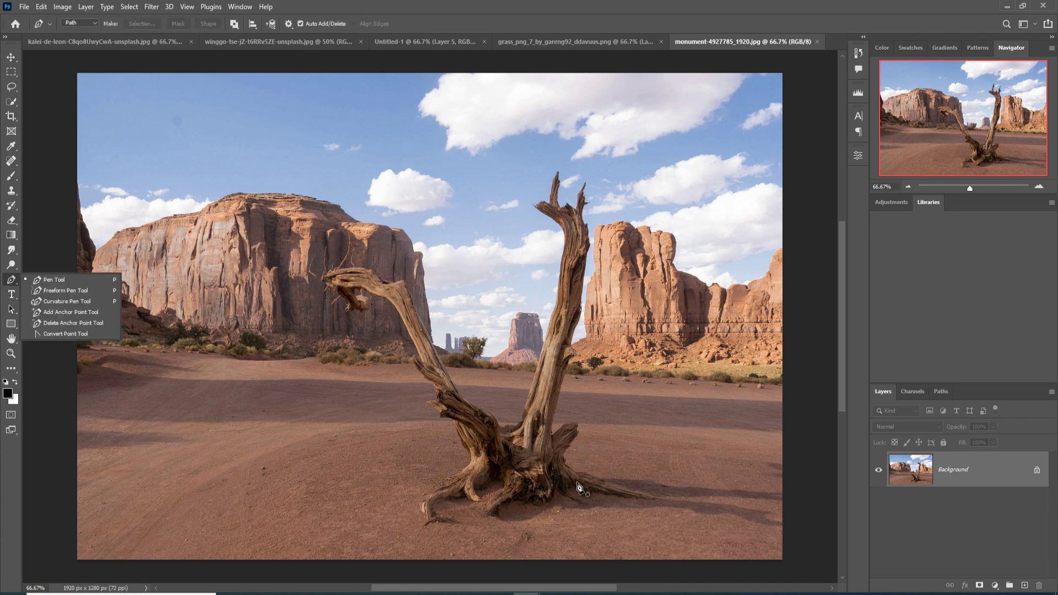
key("ctrl+plus")
key("ctrl+plus")
left_click_drag(606, 494, 501, 352)
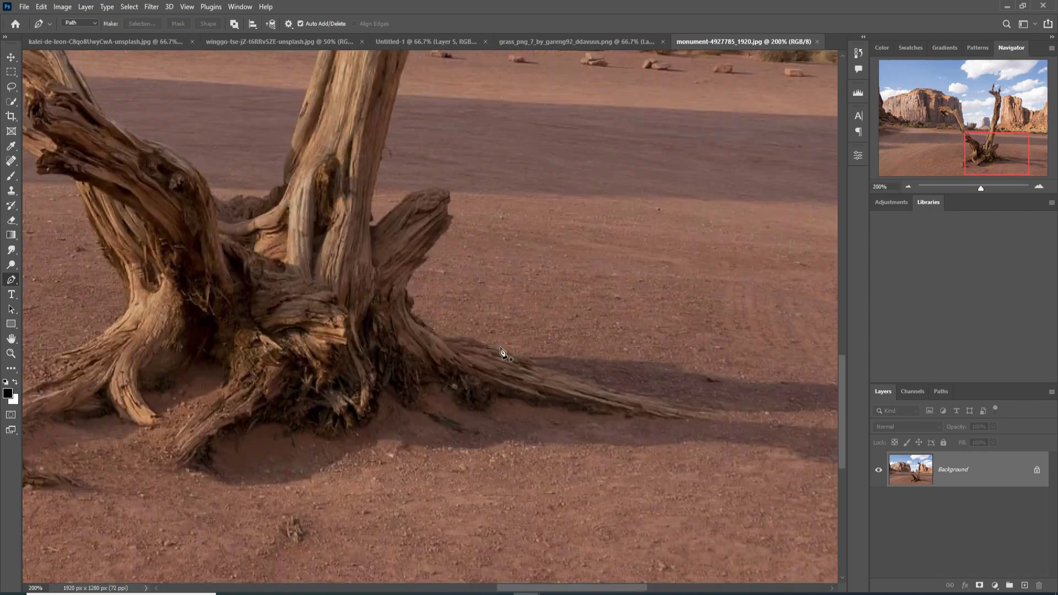
left_click(655, 402)
left_click(552, 368)
left_click(490, 347)
left_click(451, 338)
left_click(427, 323)
left_click(408, 312)
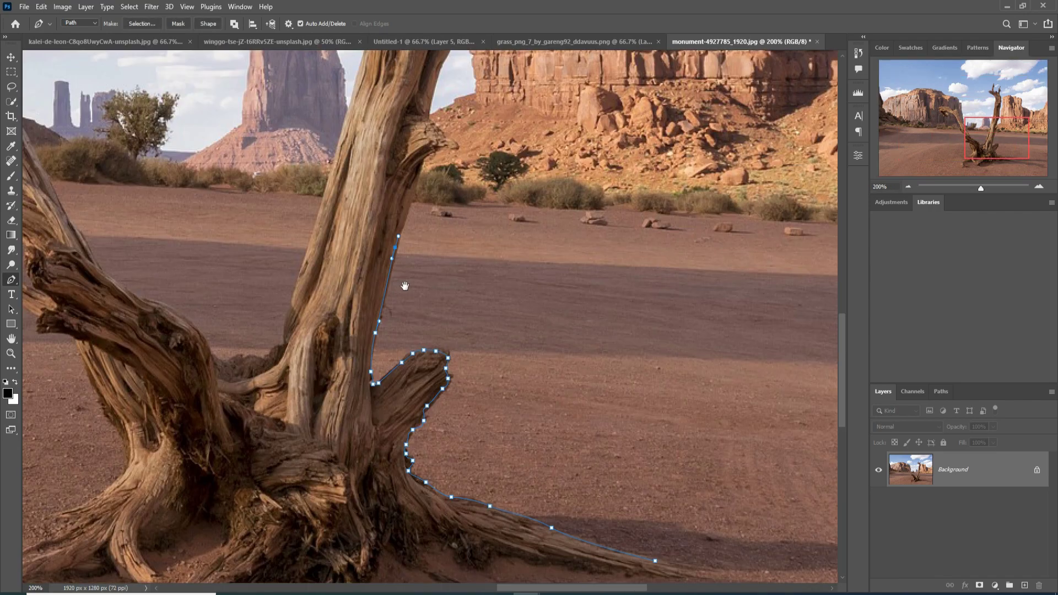
Continue the path up the right edge of the tall trunk to the side knot
left_click_drag(405, 286, 405, 334)
left_click(412, 249)
left_click(421, 217)
left_click(425, 208)
left_click(434, 201)
left_click(443, 199)
left_click(450, 197)
left_click(456, 196)
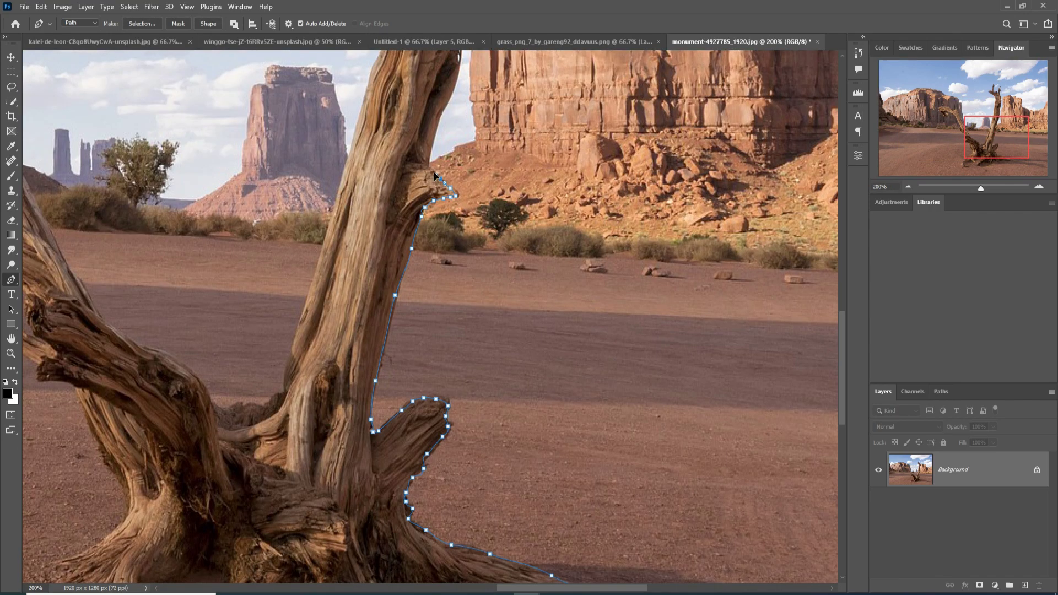
Trace the path around the forked top of the tall trunk
left_click_drag(503, 134, 605, 365)
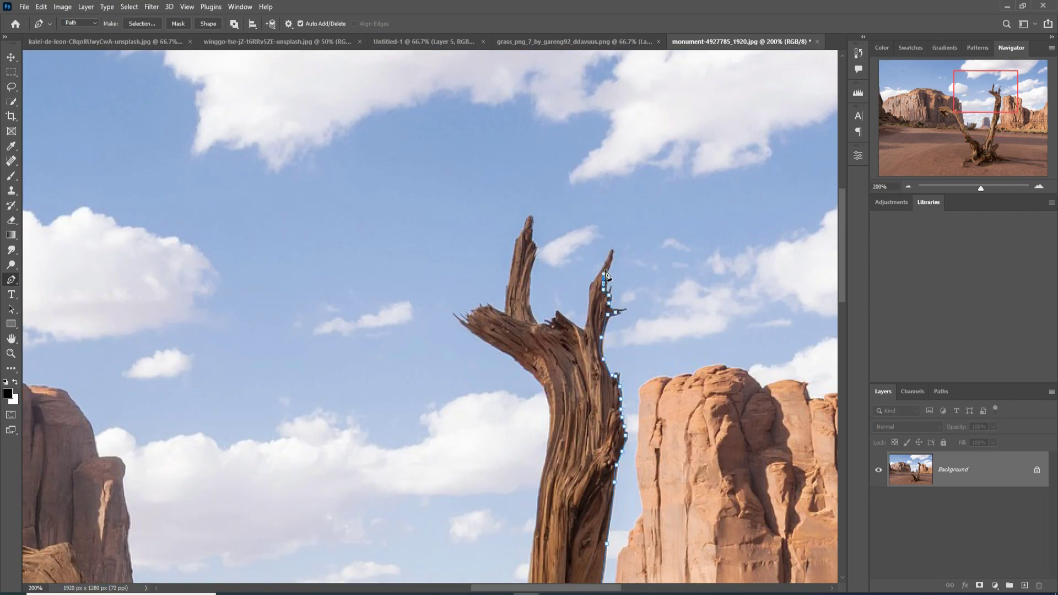
left_click(532, 226)
left_click(531, 216)
left_click(520, 231)
left_click(509, 274)
left_click(507, 302)
left_click(508, 313)
left_click(501, 312)
left_click(491, 305)
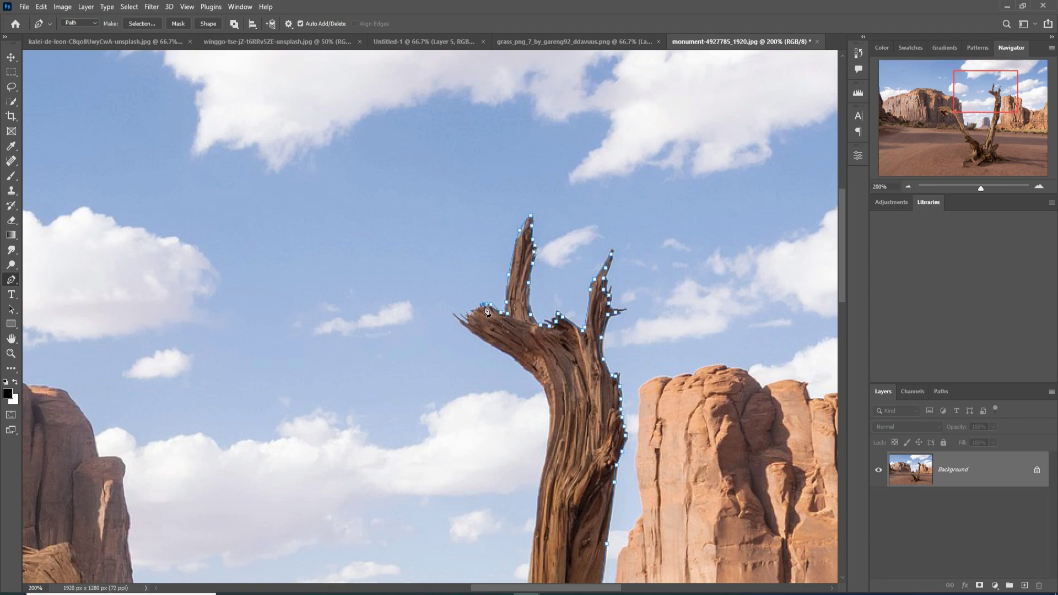
Carry the path down the left edge of the tall trunk to the fork at its base
left_click(549, 406)
left_click(551, 473)
left_click(536, 352)
left_click(511, 441)
left_click(482, 547)
left_click_drag(537, 552, 573, 276)
left_click(523, 324)
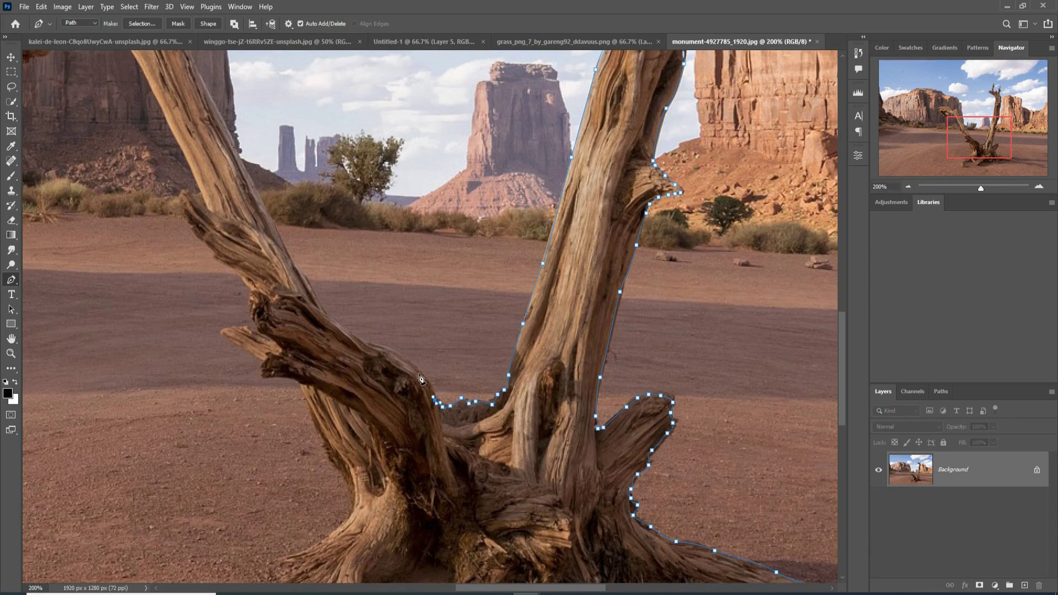
Trace the path up the inner edge of the left branch to its upper bend
left_click_drag(233, 141, 410, 326)
left_click(386, 274)
left_click(353, 203)
left_click(338, 165)
left_click(332, 151)
left_click(320, 153)
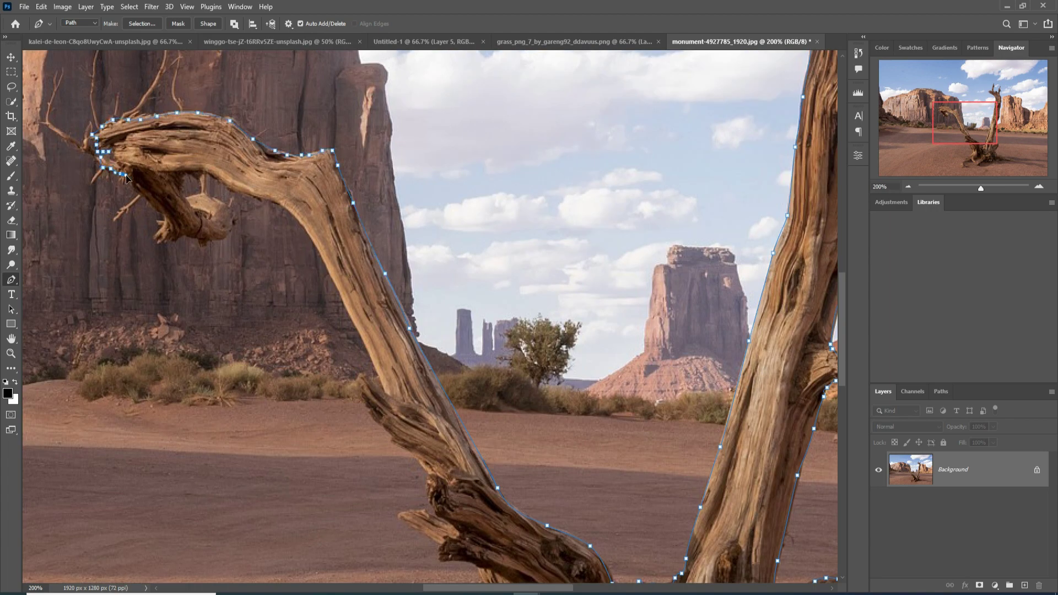
Trace the path around the hooked tip and underside of the left branch
left_click(207, 240)
left_click(220, 240)
left_click(234, 225)
left_click(222, 202)
left_click(198, 195)
left_click(182, 194)
left_click(182, 176)
left_click(186, 170)
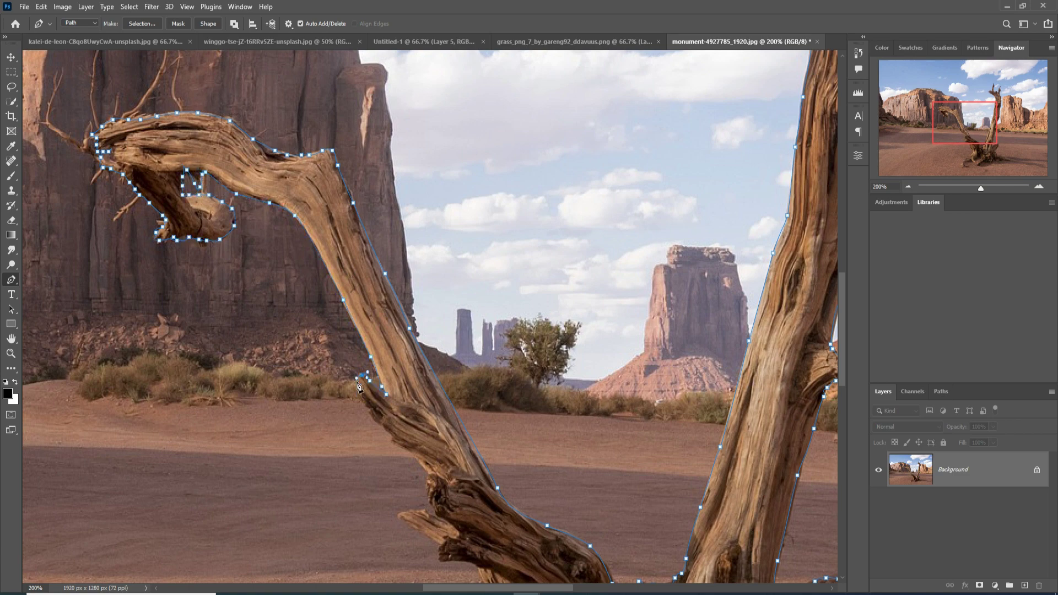
Continue the path down the outer edge of the left trunk, around its broken splinters to the base
left_click(435, 540)
left_click(444, 544)
left_click(443, 553)
left_click(451, 560)
left_click(469, 564)
left_click(480, 571)
left_click_drag(485, 575, 455, 272)
left_click_drag(455, 285, 456, 293)
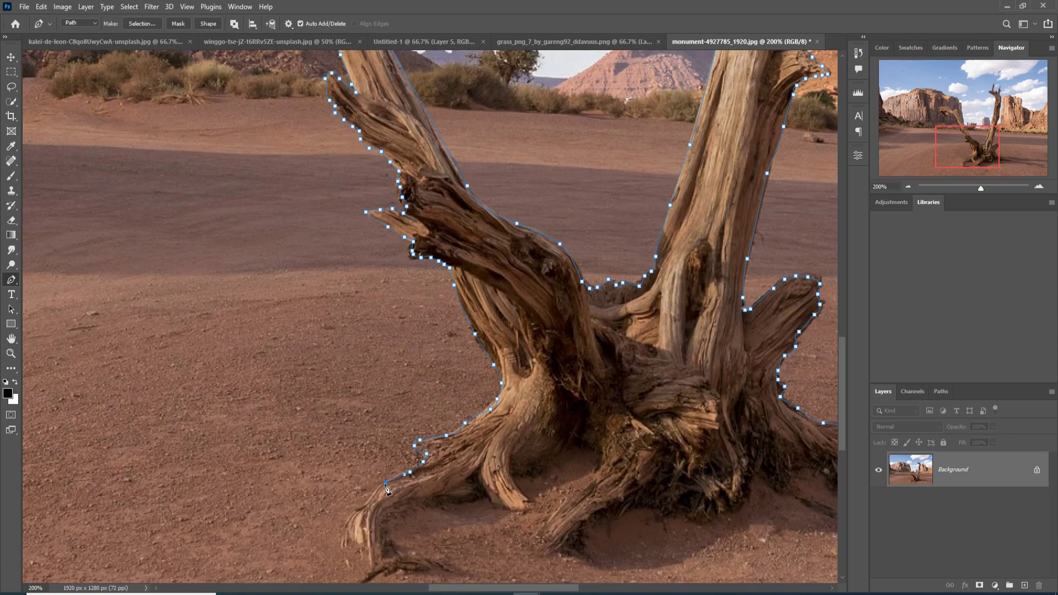
Close the path around the tree's roots and convert it to a selection
left_click_drag(386, 487, 375, 241)
left_click(680, 371)
left_click(751, 277)
right_click(495, 273)
left_click(533, 322)
key("Return")
Bring the selected tree into Untitled-1, scale it to 51.74% and place it above the right rock
left_click(11, 58)
key("ctrl+minus")
key("ctrl+minus")
key("ctrl+minus")
key("ctrl+minus")
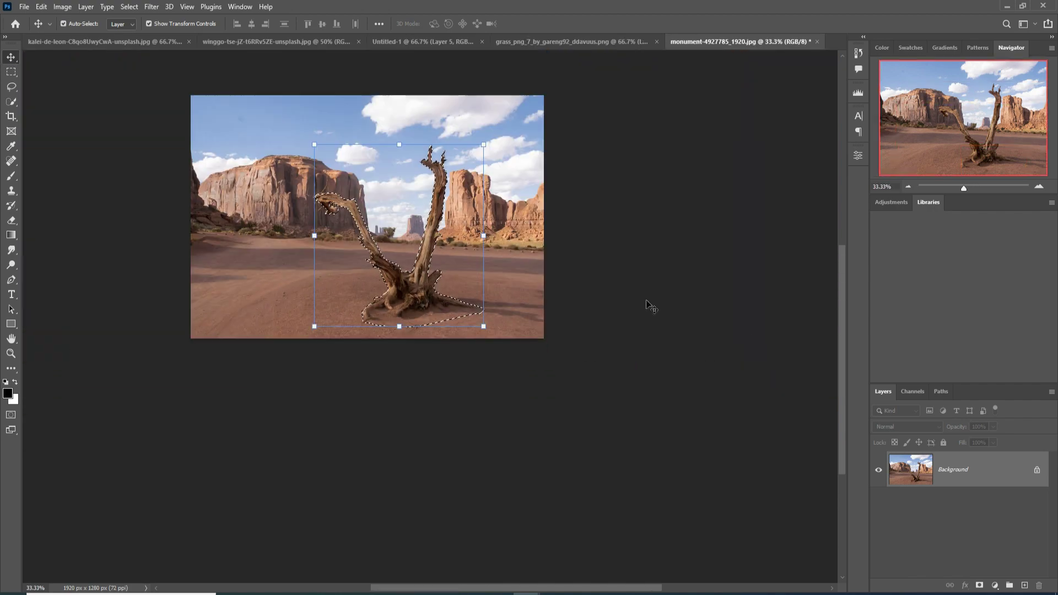
left_click_drag(738, 42, 676, 66)
left_click(423, 42)
left_click_drag(959, 358, 518, 358)
left_click_drag(421, 185, 582, 356)
left_click_drag(592, 419, 505, 259)
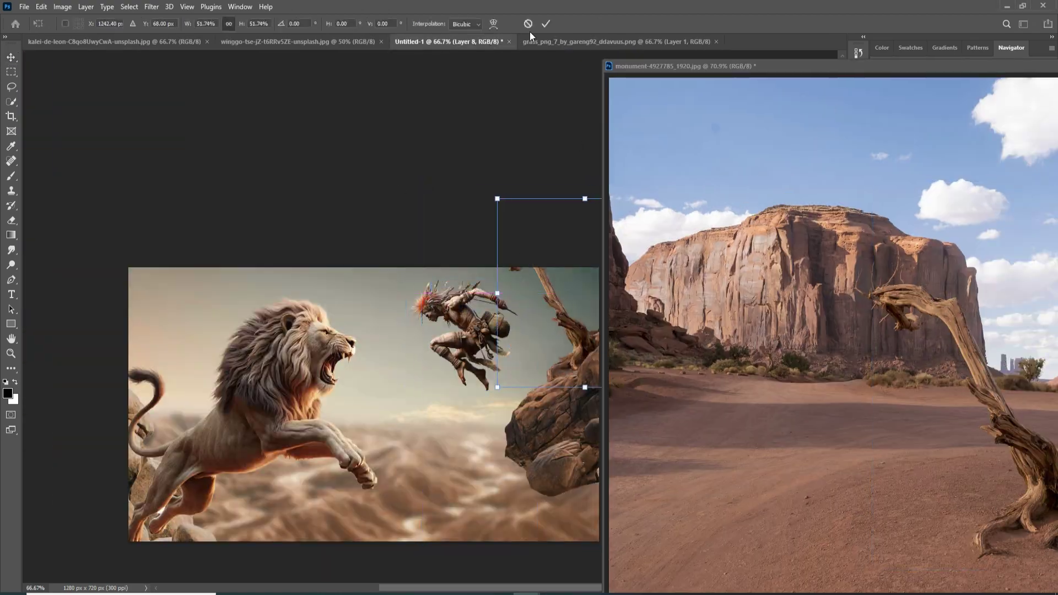
left_click(545, 24)
Close the monument image, then shrink the tree slightly and seat its base on top of the right rock
left_click_drag(827, 65, 514, 65)
left_click(1046, 66)
left_click_drag(674, 198, 651, 220)
mouse_move(567, 300)
left_mouse_down()
mouse_move(553, 303)
mouse_move(566, 308)
left_mouse_up()
left_click(545, 24)
Duplicate the tree as Layer 8 copy, move the copy lower, and bring its layer above the rock layers
key("ctrl+j")
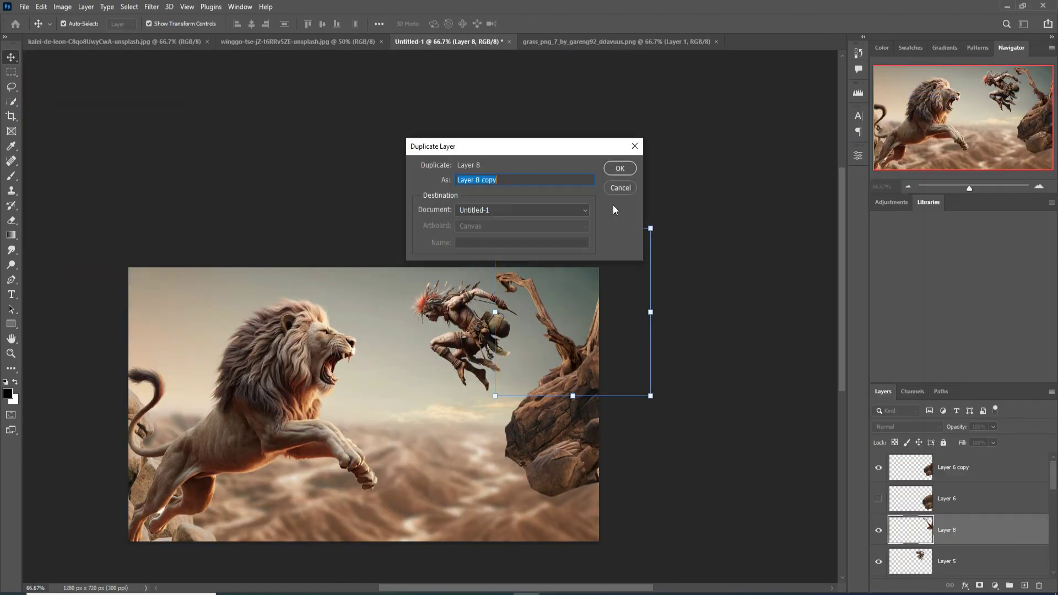
left_click(621, 168)
left_click_drag(666, 225, 666, 116)
left_click_drag(574, 312, 578, 561)
key("Return")
left_click_drag(959, 530, 959, 463)
Try the tree copy across the front of the right rock, scaled to 130.23% and rotated 5.36°
left_click_drag(649, 466, 827, 286)
left_click_drag(662, 325, 612, 272)
left_click_drag(574, 326, 422, 570)
left_click_drag(419, 576, 452, 440)
left_click_drag(477, 418, 584, 372)
left_click_drag(447, 497, 430, 483)
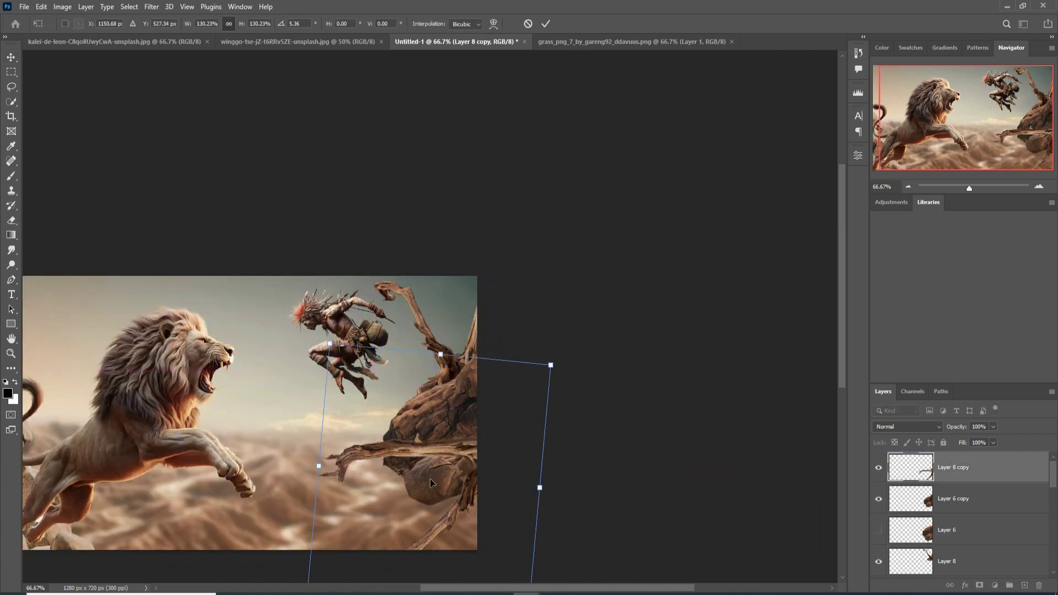
Enlarge the tree copy to 189.87% and rotate it to 51.91° so its branch reaches out beneath the warrior
left_click_drag(551, 365, 562, 279)
left_click_drag(518, 381, 518, 446)
left_click_drag(528, 331, 623, 282)
left_click_drag(600, 284, 687, 547)
left_click_drag(584, 500, 527, 367)
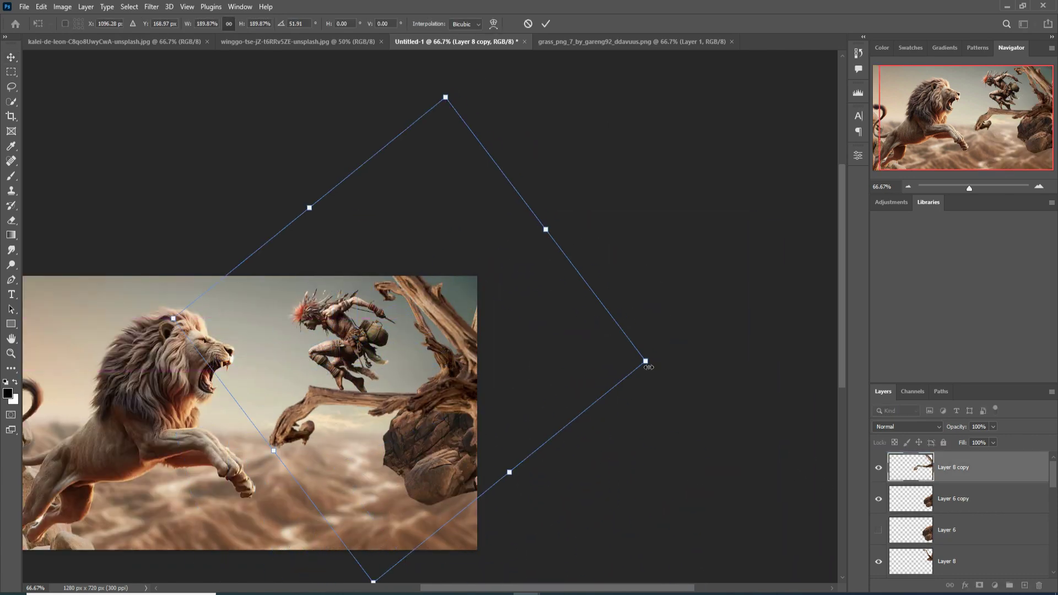
Rotate the tree copy to 28.59° and move it down so only its branch shows along the canvas's lower edge
left_click_drag(654, 368, 524, 124)
left_click_drag(450, 314, 496, 472)
left_click_drag(528, 364, 650, 430)
key("ctrl+minus")
left_click_drag(613, 505, 607, 467)
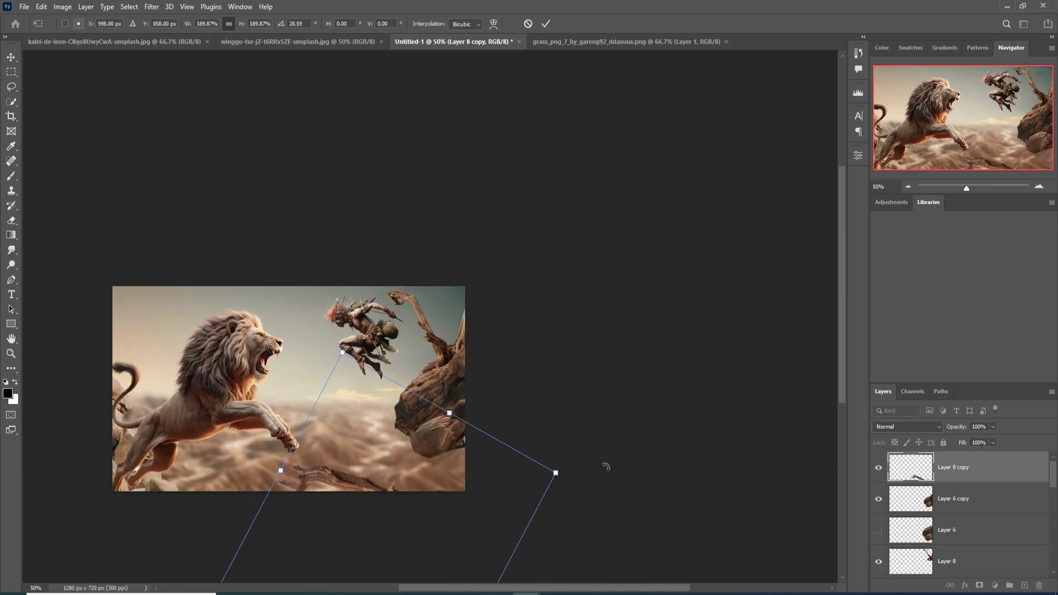
left_click(549, 23)
Duplicate the lower branch as Layer 8 copy 2, shrink it to 44.67%, rotate it to 106.76° and place it behind the lion's back at the canvas edge
right_click(1005, 467)
left_click(870, 155)
key("Return")
left_click_drag(504, 437, 126, 359)
left_click_drag(125, 513, 178, 419)
left_click_drag(182, 369, 145, 372)
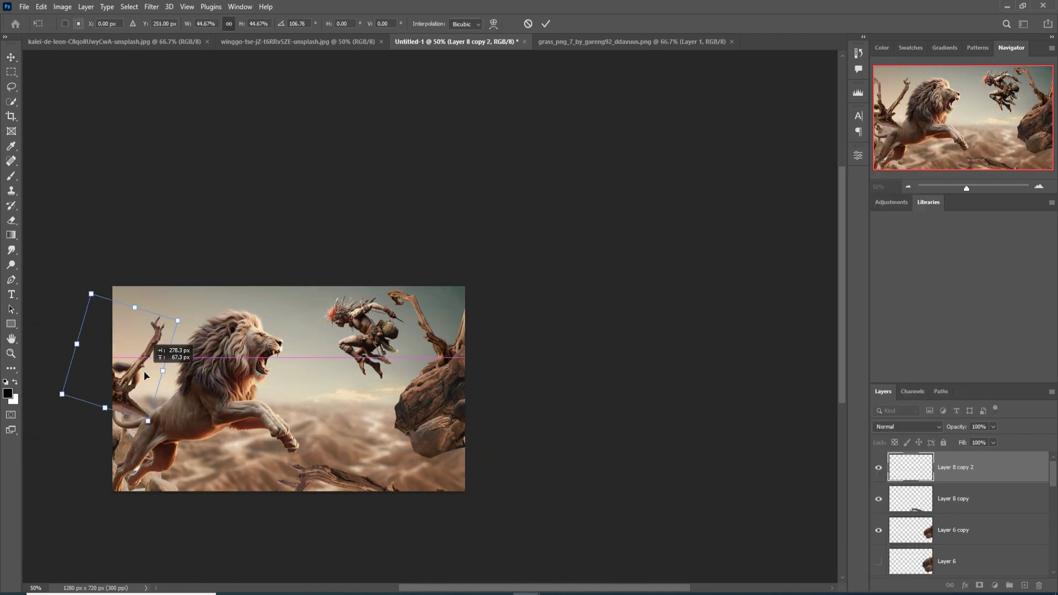
Enlarge the branch copy beside the lion to 70.21% and rotate it to 110.39°, reaching up above the tail
left_click_drag(178, 320, 215, 297)
left_click_drag(195, 364, 124, 543)
left_click_drag(148, 483, 171, 468)
left_click_drag(158, 489, 160, 321)
left_click_drag(175, 299, 179, 295)
left_click_drag(274, 165, 285, 177)
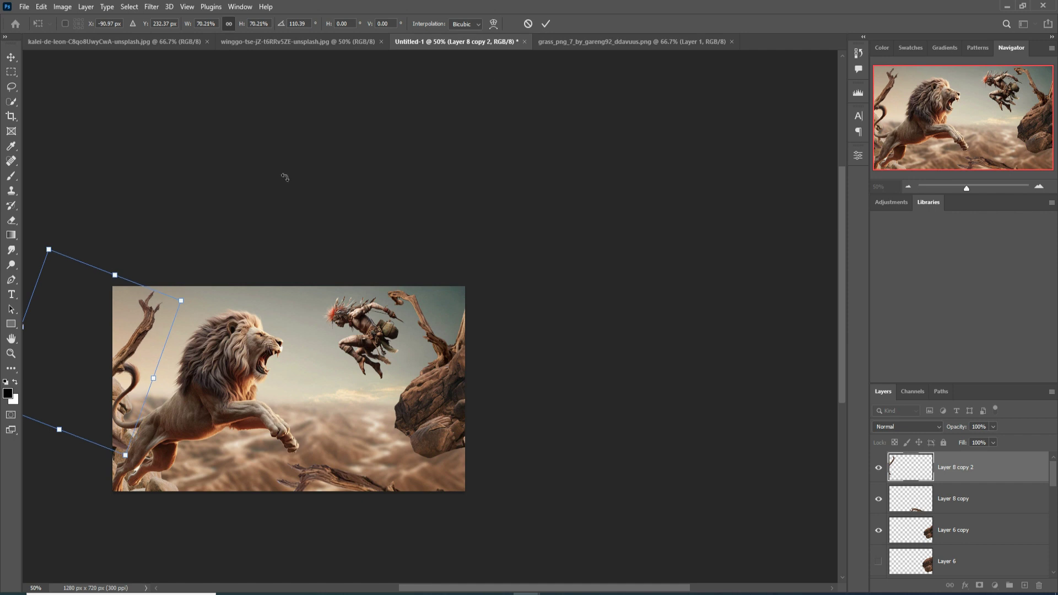
key("Return")
Scale Layer 8 copy 2 to 152.32% and rotate it 16.27° so its branch crosses the canvas's upper-left corner
key("ctrl+t")
left_click_drag(116, 458, 144, 396)
left_click_drag(107, 309, 99, 353)
left_click_drag(82, 292, 221, 215)
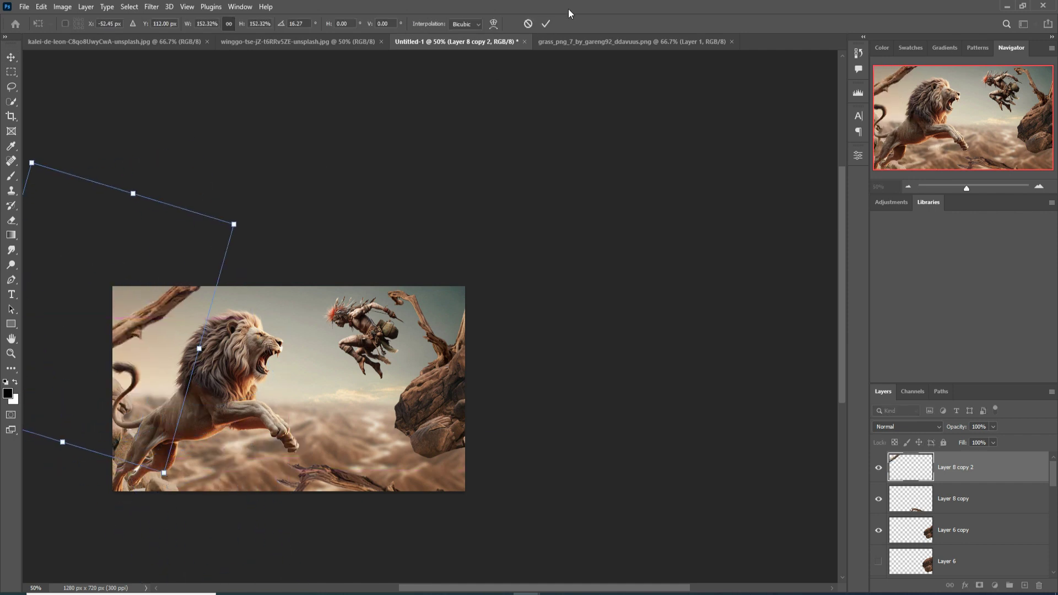
left_click(546, 24)
left_click_drag(138, 319, 141, 322)
Duplicate the upper-left branch as Layer 8 copy 3 and place it upright along the lower edge, beside the right rock
right_click(1010, 468)
left_click(877, 156)
left_click(618, 171)
left_click_drag(228, 173, 220, 182)
left_click_drag(162, 319, 494, 551)
key("Return")
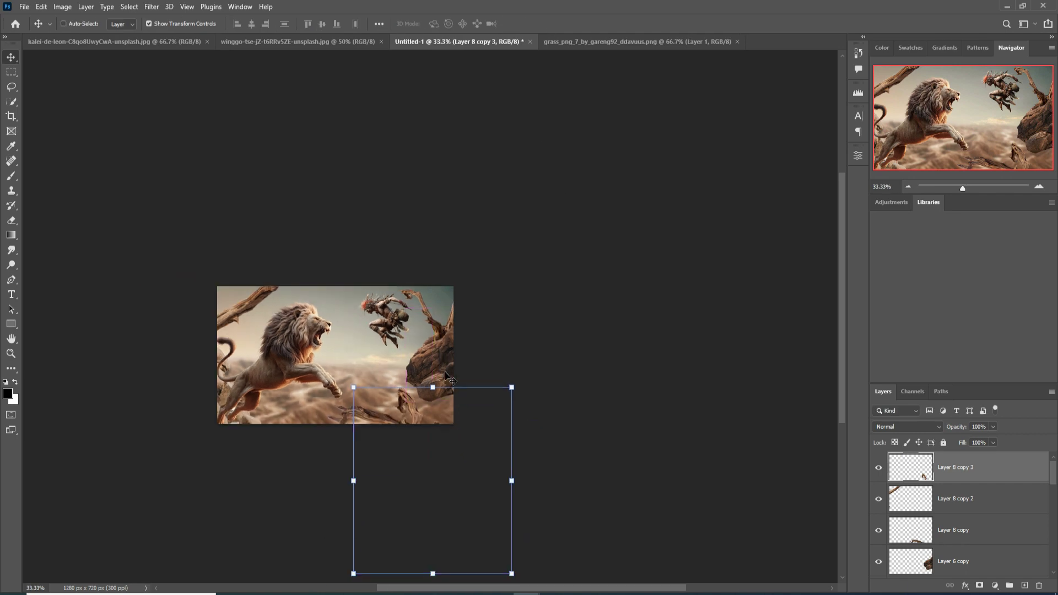
key("ctrl+1")
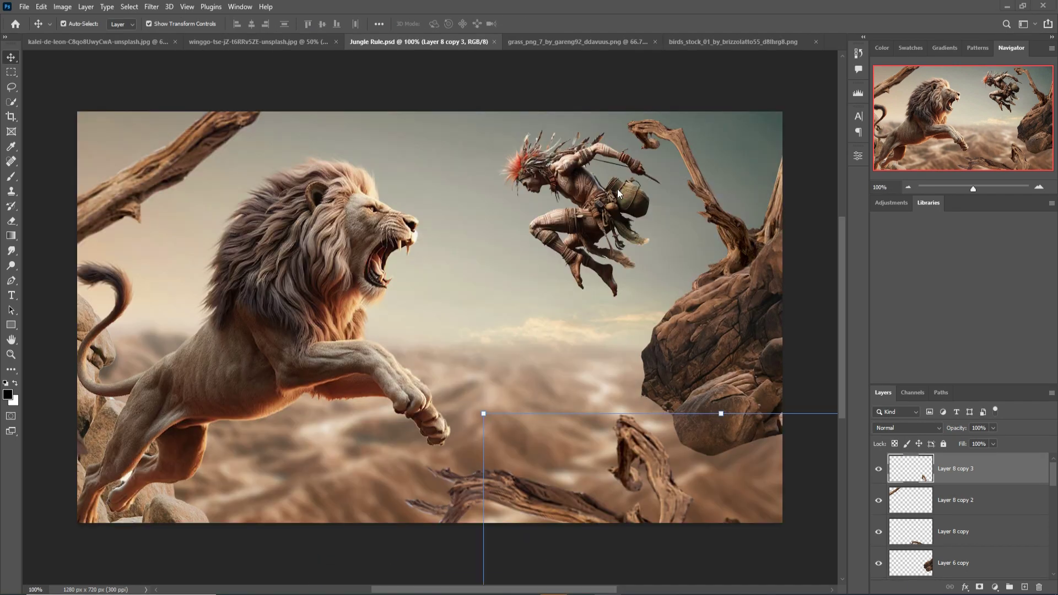
Bring the flock from the birds_stock_01 image into the Jungle Rule.psd composition as a new layer and minimize the birds image
left_click(701, 41)
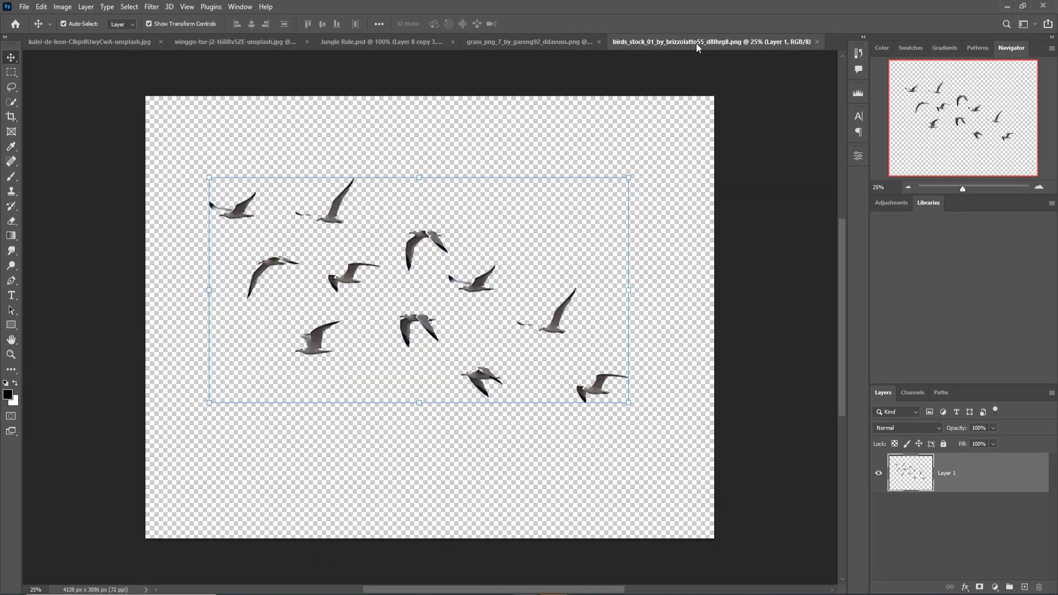
left_click_drag(696, 43, 800, 243)
left_click_drag(887, 238, 494, 212)
left_click(937, 135)
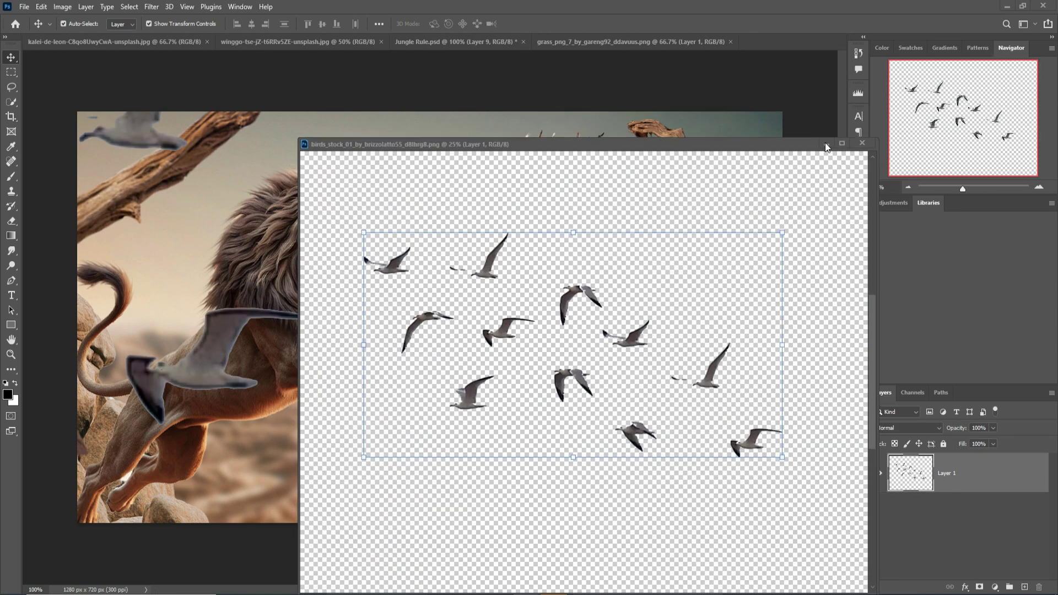
left_click(825, 142)
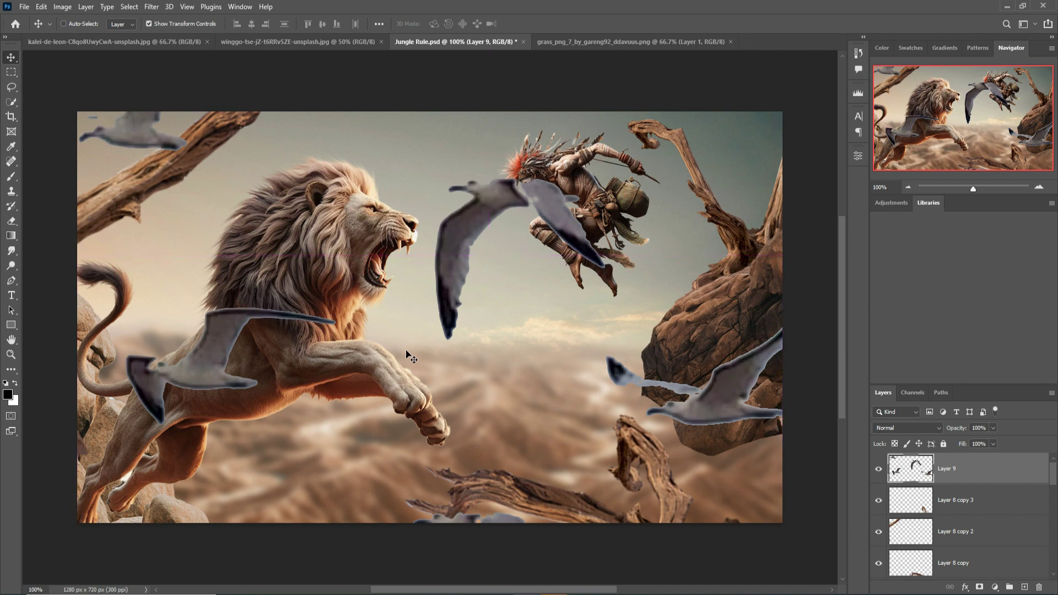
Scale the birds down to 6.24%, rotate them to -27.29° and place them between the lion and the warrior
key("ctrl+minus")
left_click_drag(470, 83, 462, 305)
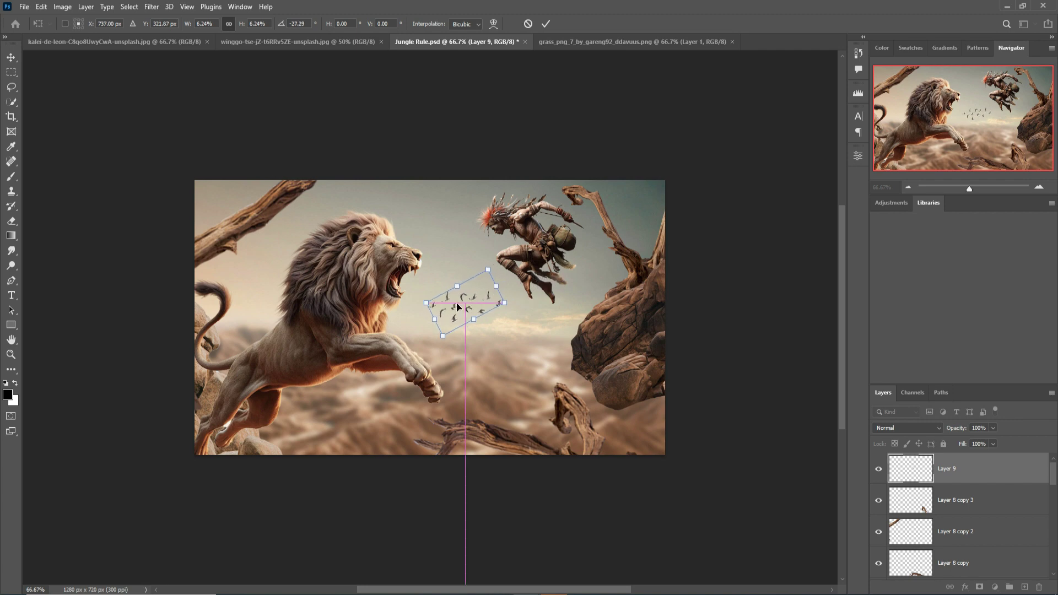
key("Return")
Move the birds' layer beneath the lion's Layer 4 and lower the flock to just above the horizon
left_click_drag(991, 480, 1001, 524)
left_click_drag(508, 328, 468, 317)
left_click(546, 24)
scroll(1049, 503, "up", 3)
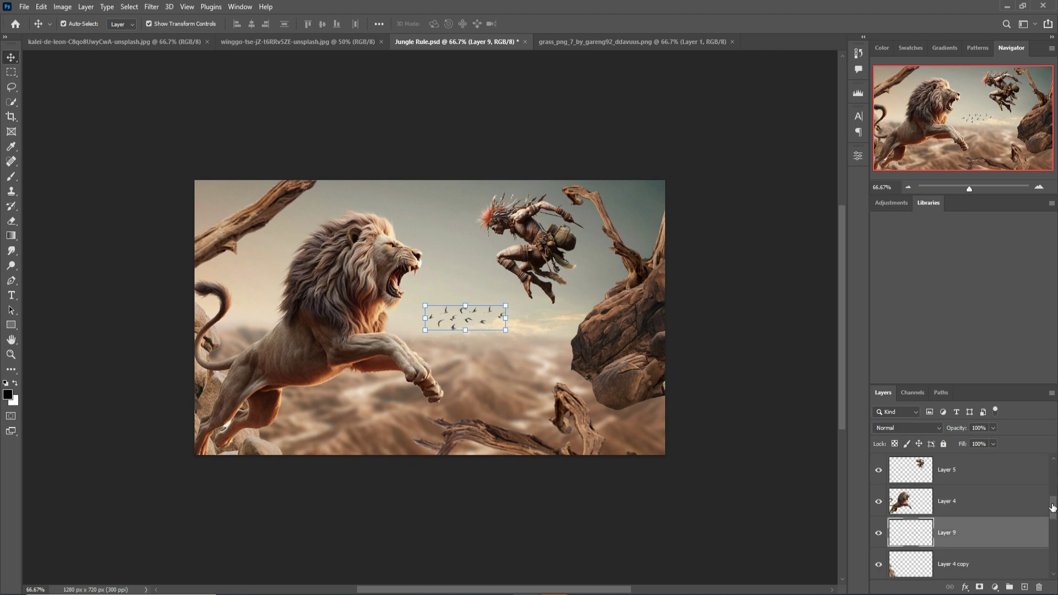
Add an empty layer above Layer 8 copy 3 and set up a soft black 400 px brush at 15% opacity
left_click(1018, 468)
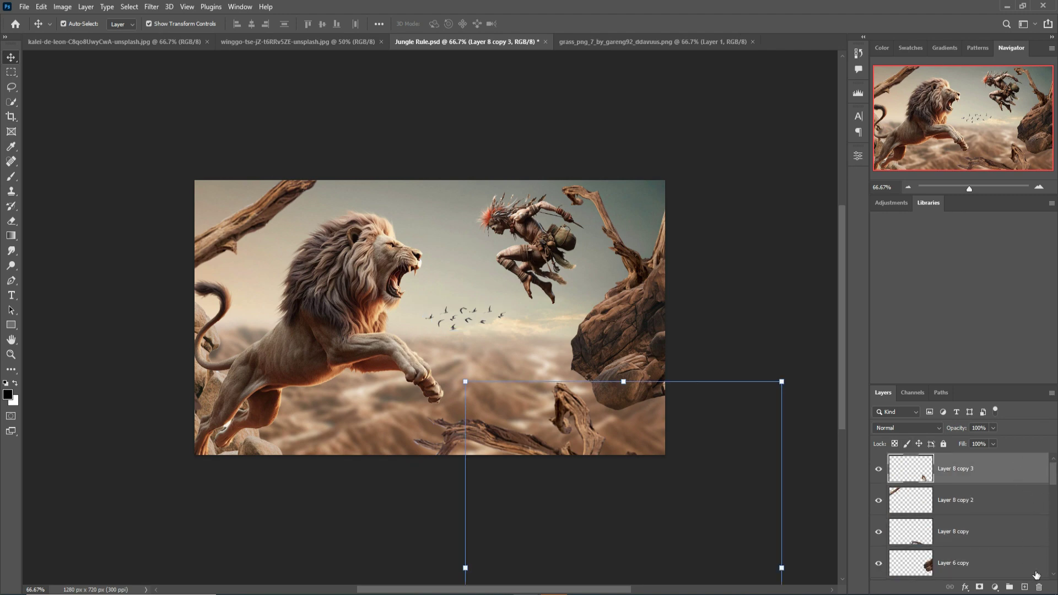
left_click(1027, 588)
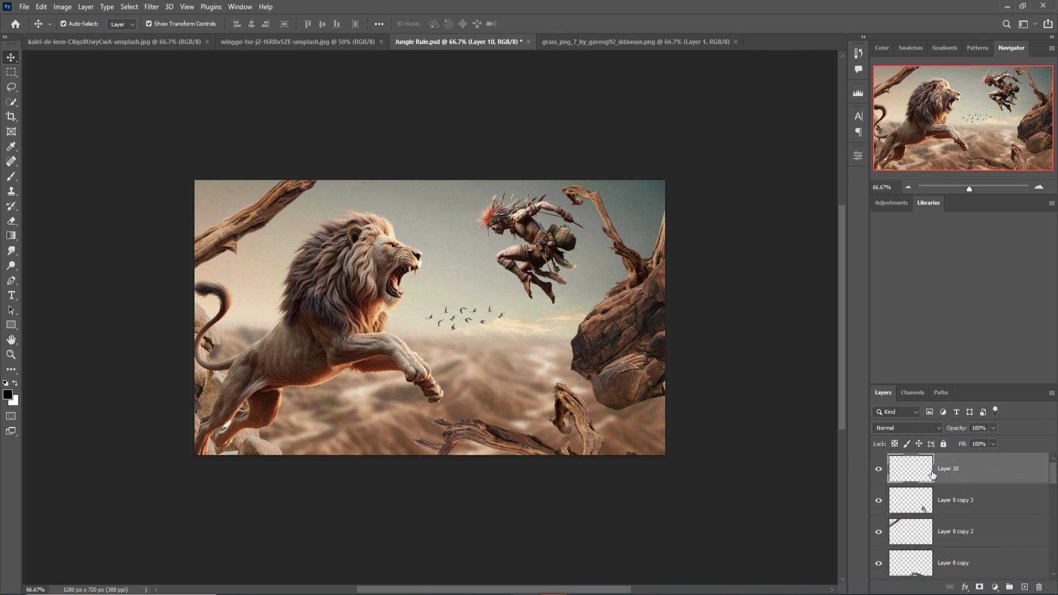
left_click(11, 176)
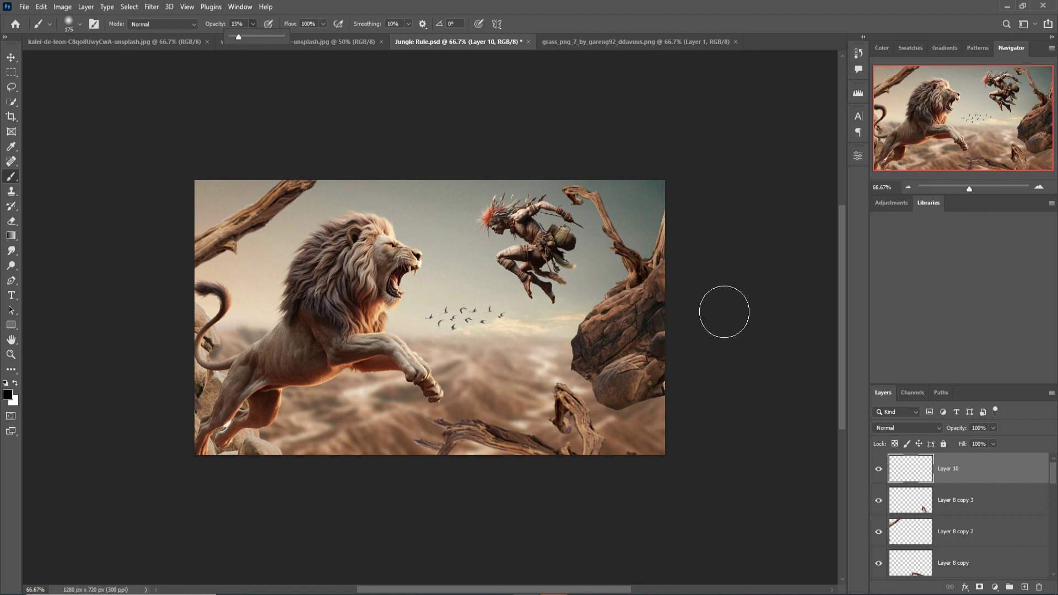
key("bracketright")
key("bracketright")
key("bracketright")
key("bracketright")
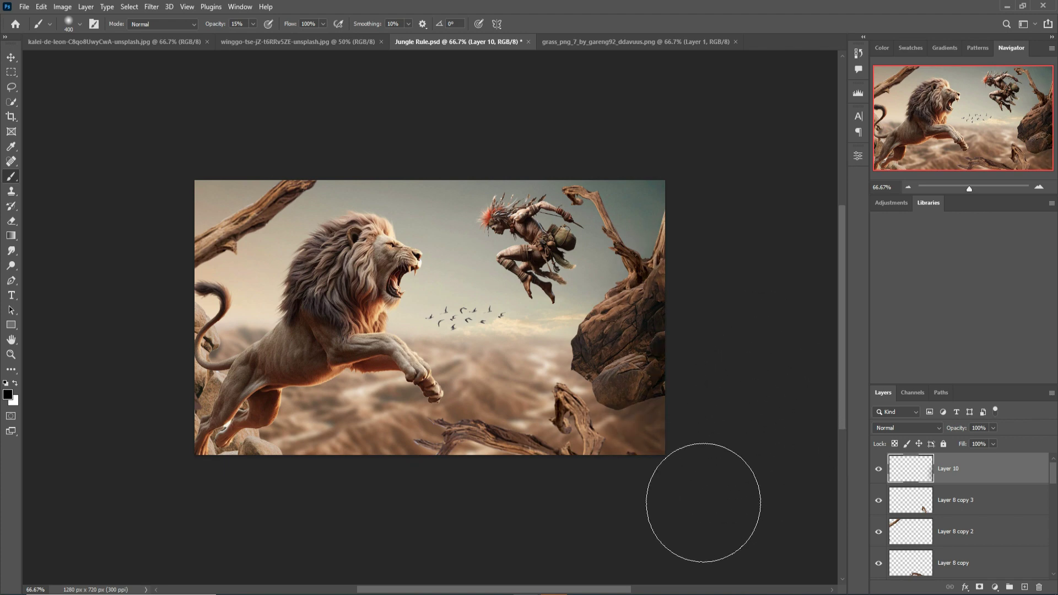
Paint soft black shading along the right edge, lower-left corner and bottom edge of the scene on the new layer
left_click(694, 237)
left_click(688, 218)
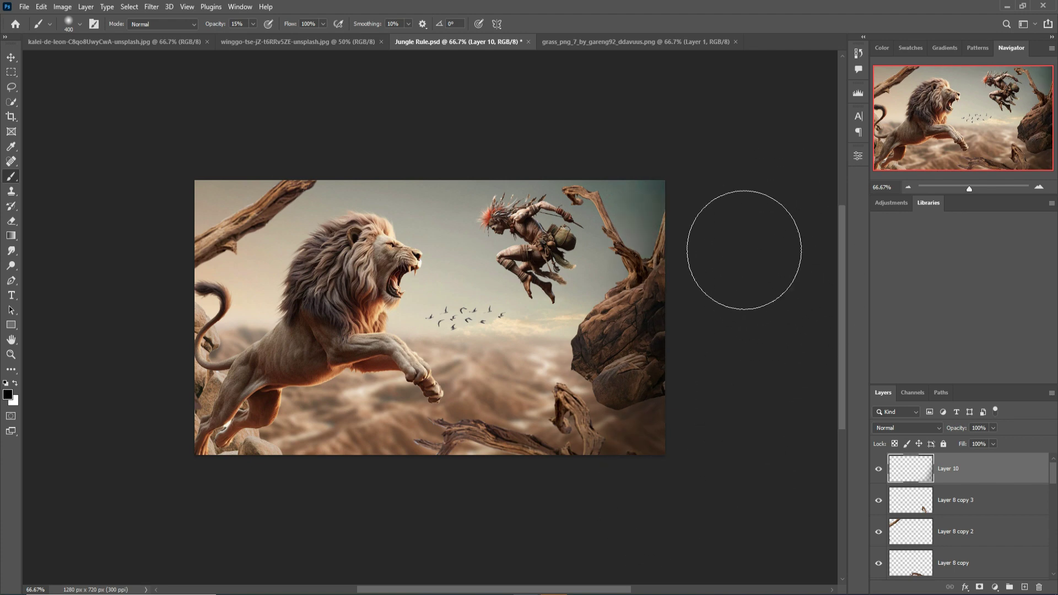
left_click(679, 224)
left_click(219, 476)
mouse_move(260, 554)
left_mouse_down()
mouse_move(239, 454)
mouse_move(208, 442)
mouse_move(298, 534)
mouse_move(296, 552)
mouse_move(558, 551)
mouse_move(202, 421)
mouse_move(251, 526)
left_mouse_up()
mouse_move(426, 588)
left_mouse_down()
mouse_move(418, 539)
mouse_move(425, 557)
mouse_move(508, 534)
mouse_move(662, 556)
left_mouse_up()
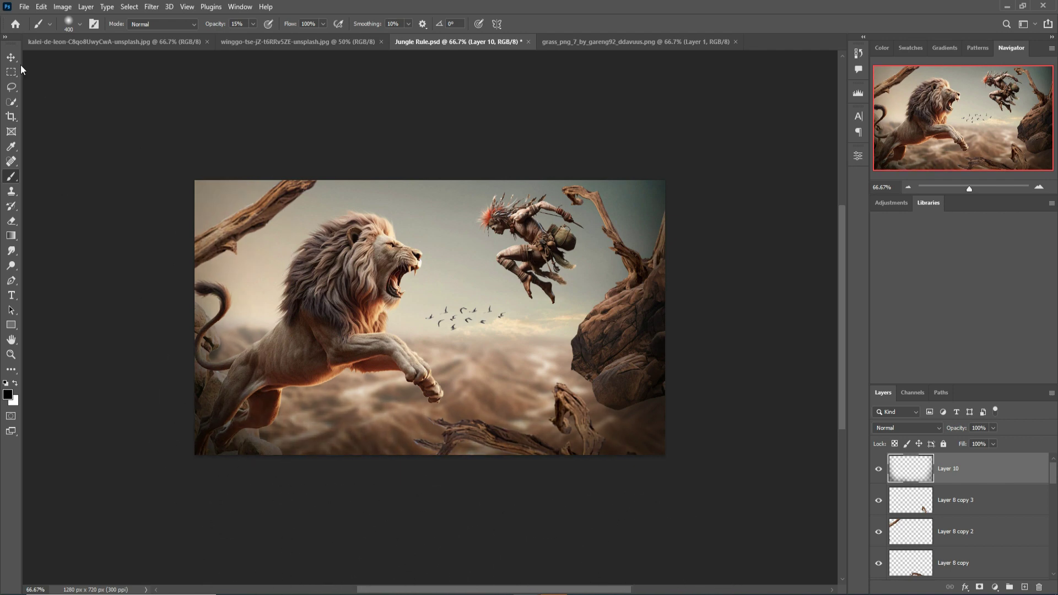
Add a Curves adjustment clipped to the lion's layer and pull the RGB midtones down to darken it
left_click(12, 57)
left_click(363, 284)
left_click(996, 587)
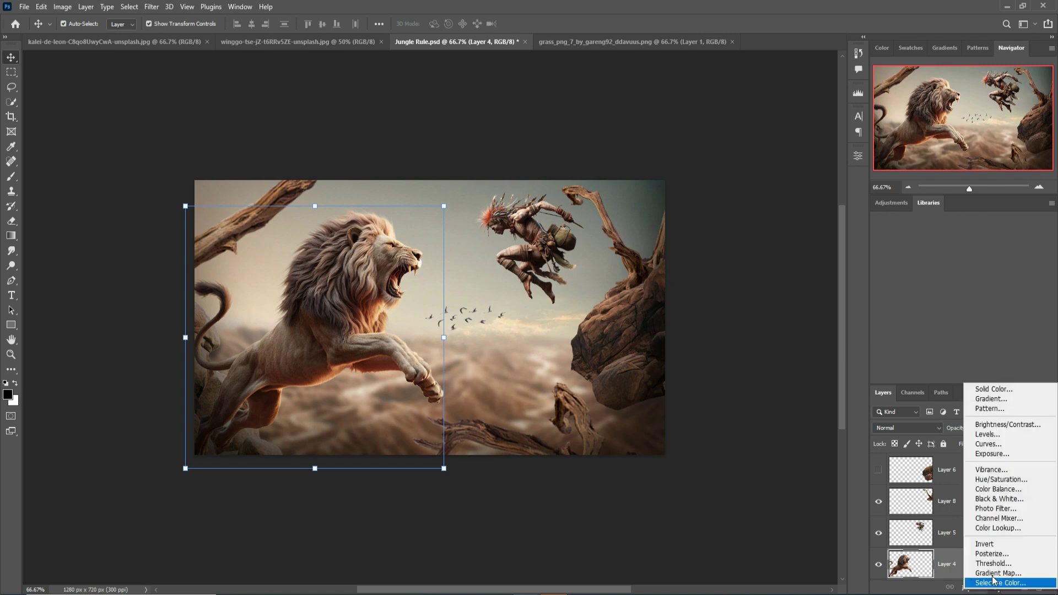
left_click(987, 456)
left_click(765, 346)
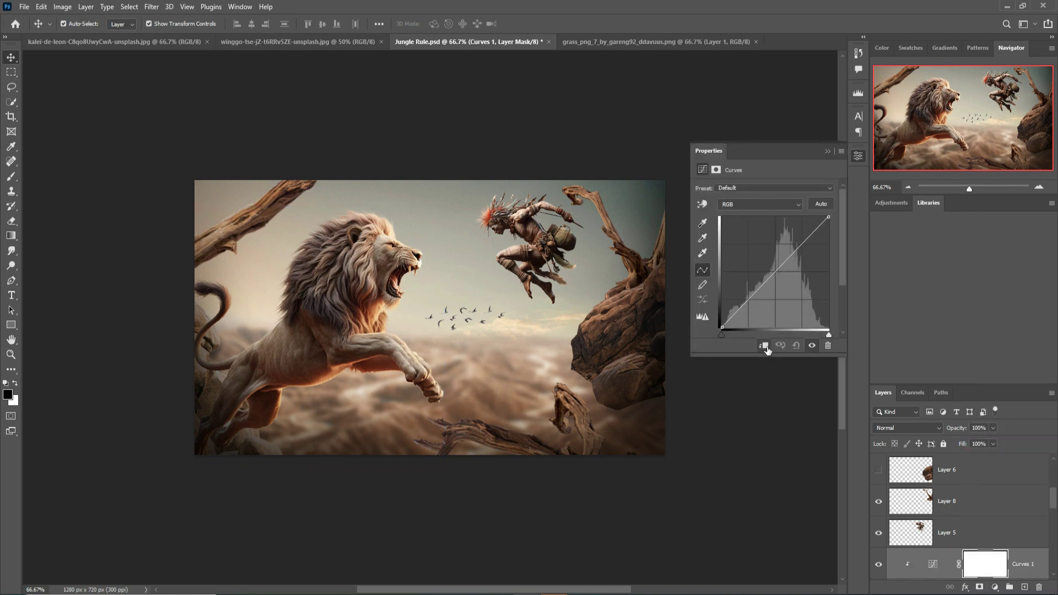
mouse_move(783, 274)
left_mouse_down()
mouse_move(783, 284)
mouse_move(782, 274)
left_mouse_up()
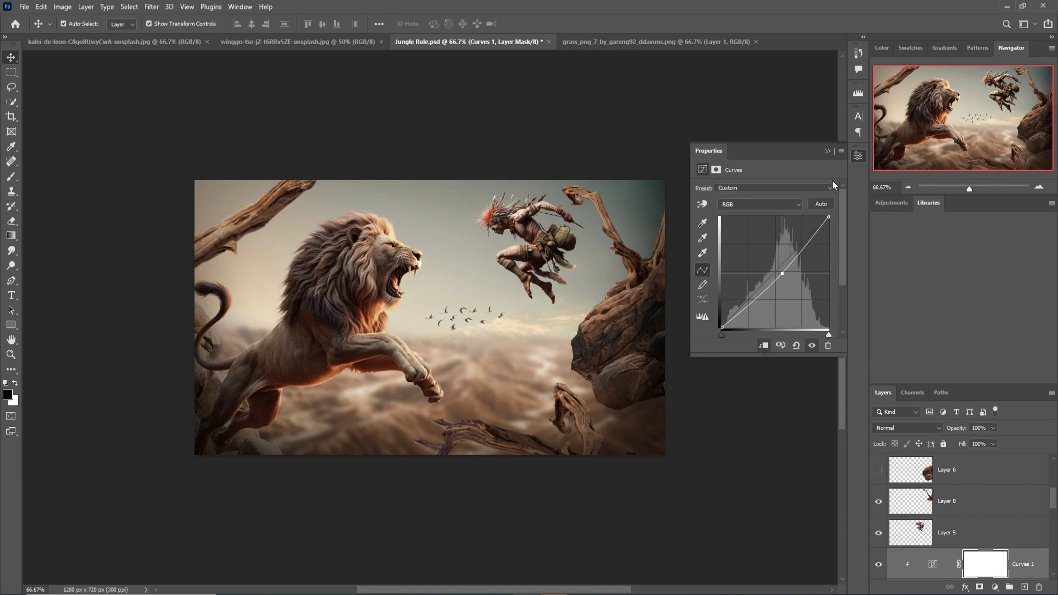
left_click(827, 151)
Add a Curves adjustment clipped to the warrior's layer and lower its RGB midtones slightly
left_click(515, 224)
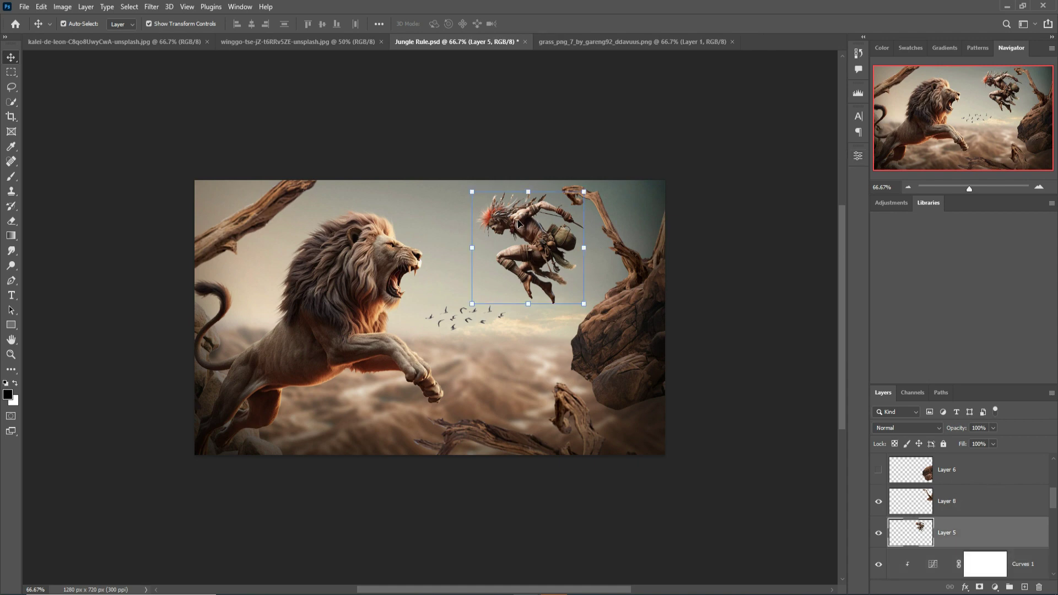
left_click(1001, 588)
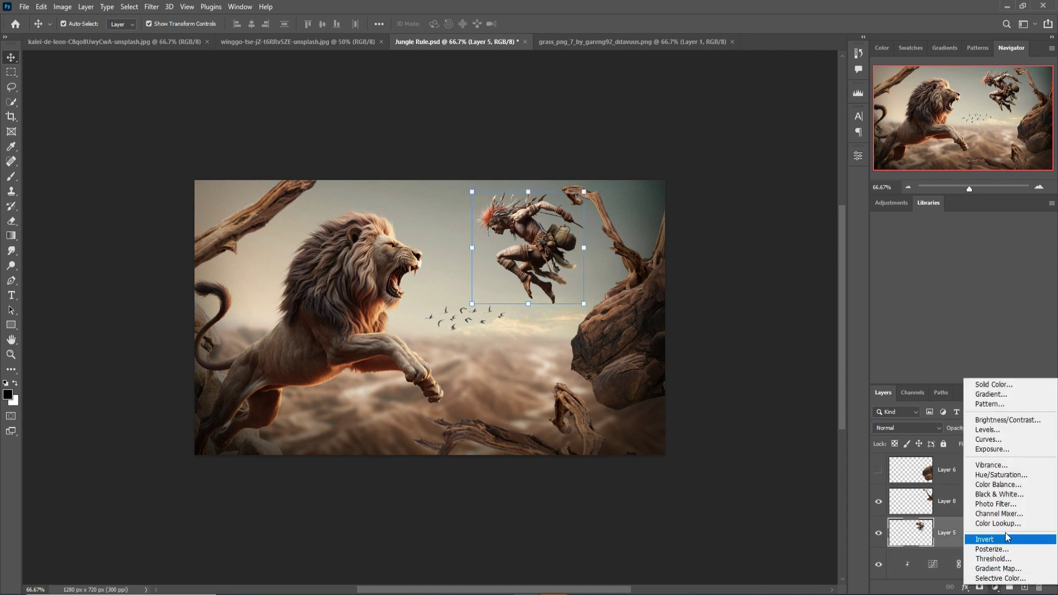
left_click(988, 439)
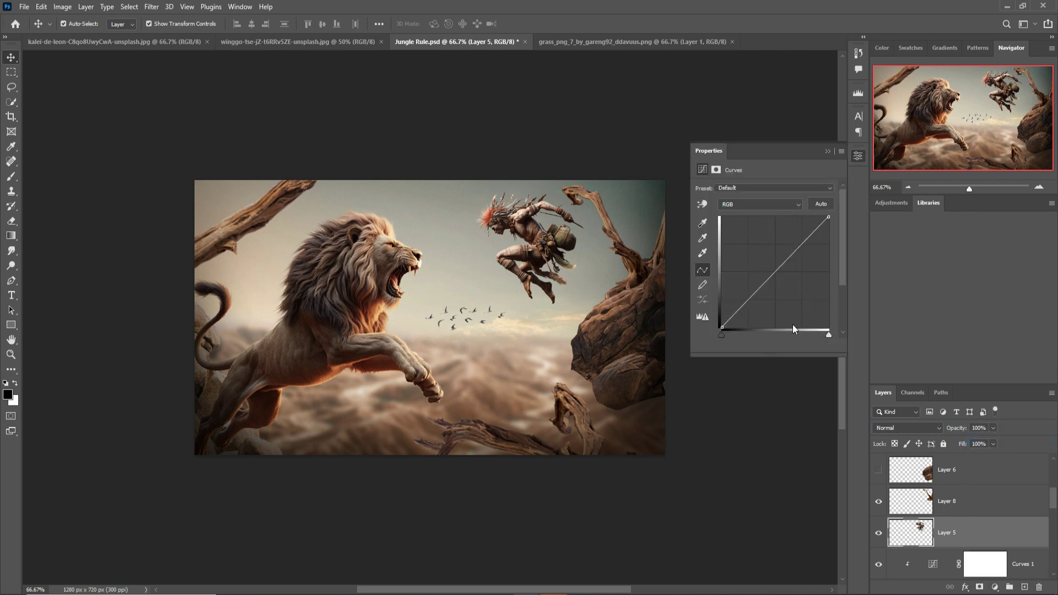
left_click(782, 272)
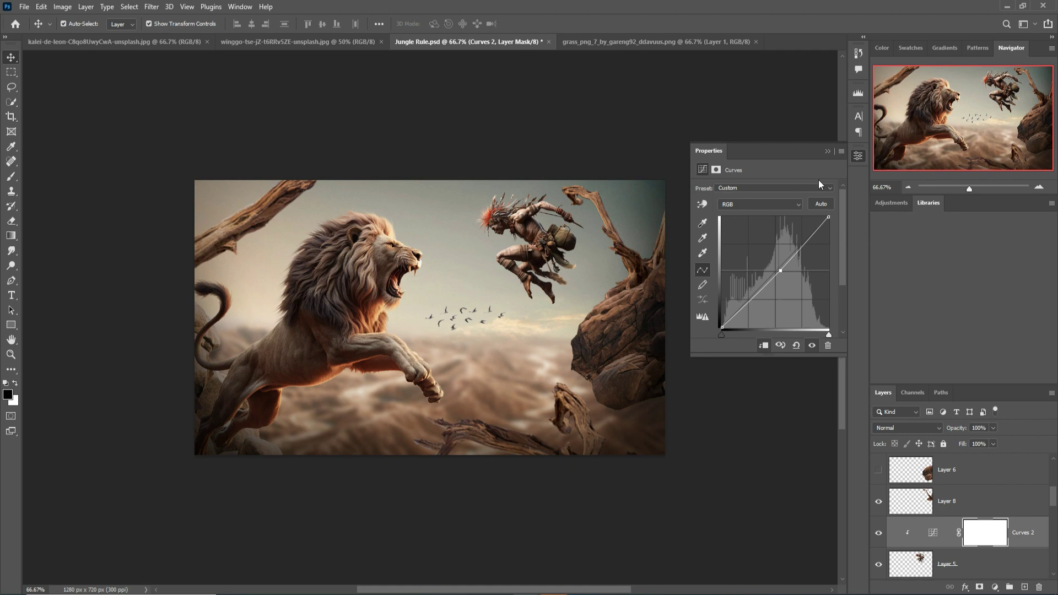
left_click(828, 151)
Add a Curves adjustment clipped to the desert's Layer 7 and pull its RGB midtones down to darken the ground
scroll(585, 431, "down", 2)
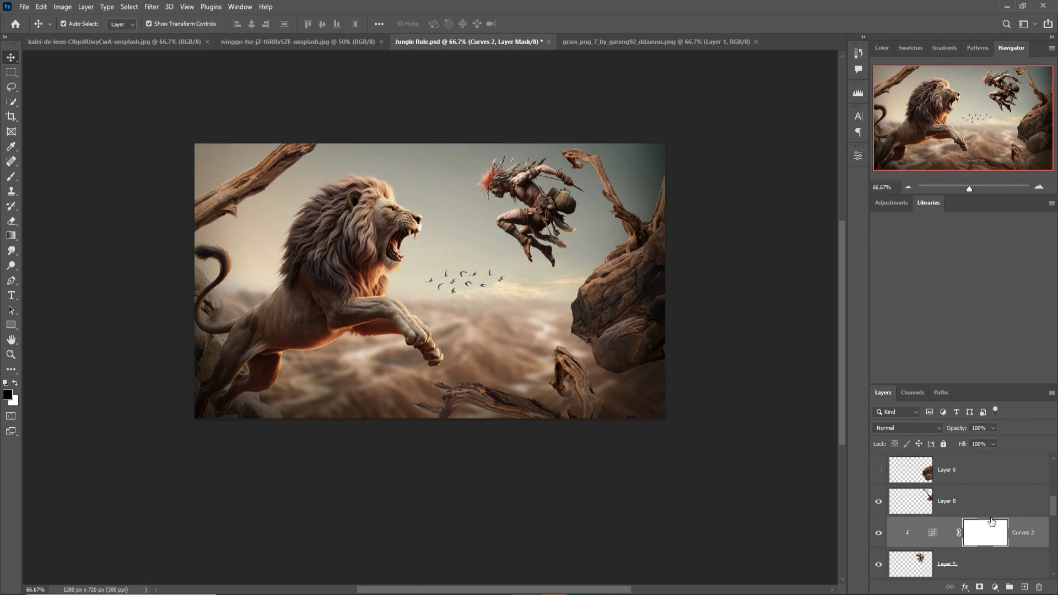
scroll(991, 522, "down", 4)
scroll(984, 514, "up", 1)
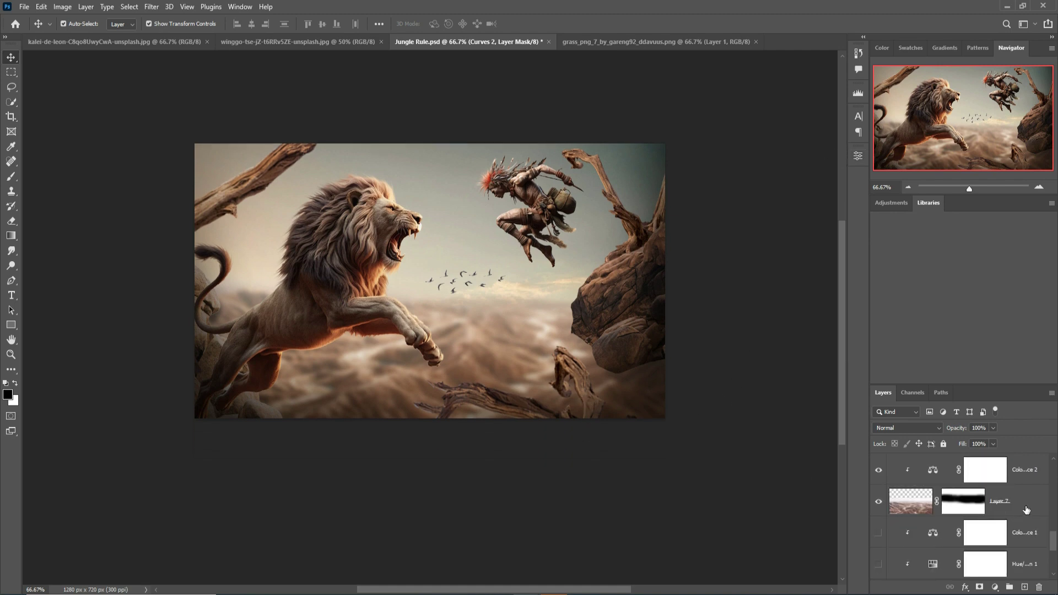
left_click(1027, 509)
left_click(997, 587)
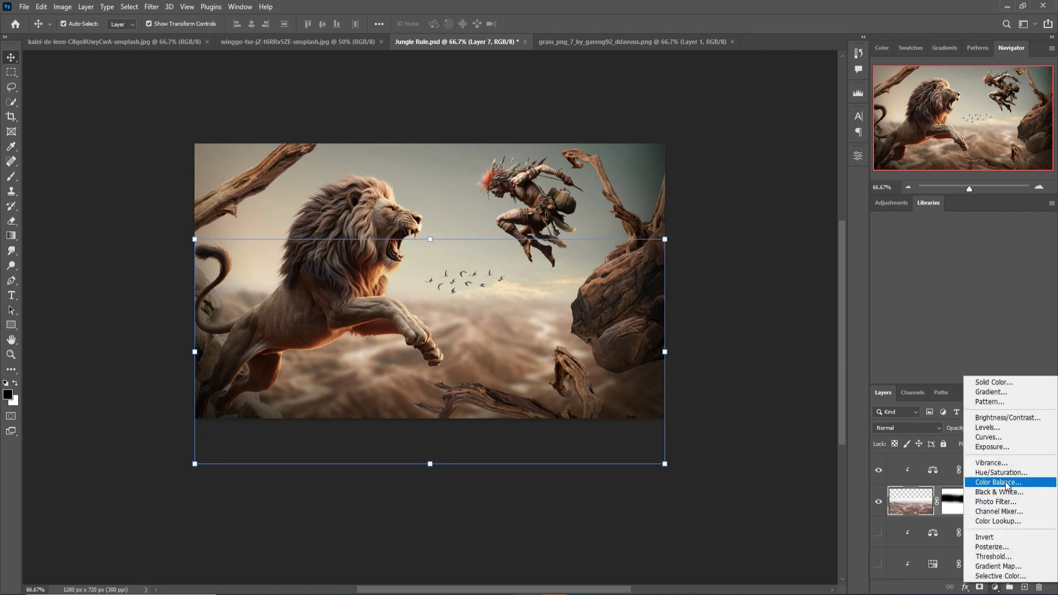
left_click(1002, 448)
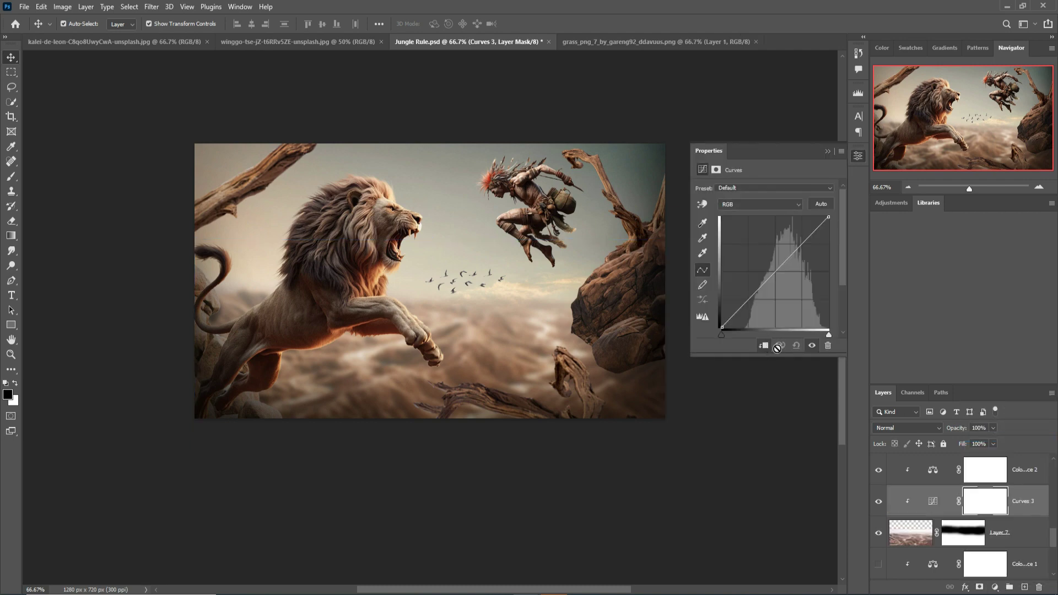
left_click(778, 268)
left_click_drag(783, 273, 791, 277)
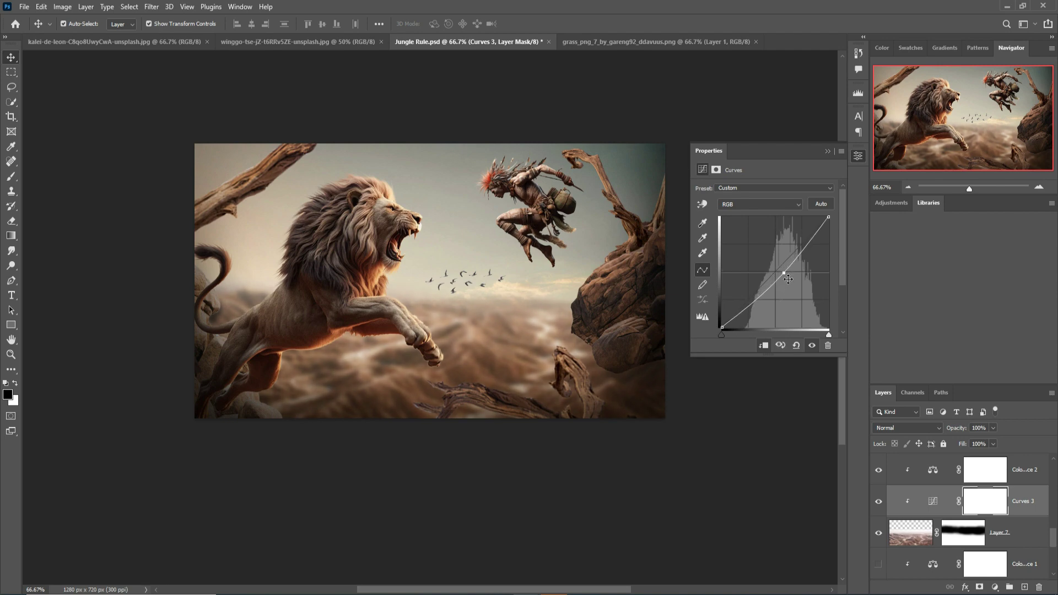
left_click(827, 152)
Add an empty layer clipped to the upper-left branch (Layer 8 copy 2) and set its blend mode to Linear Dodge (Add)
left_click(272, 179)
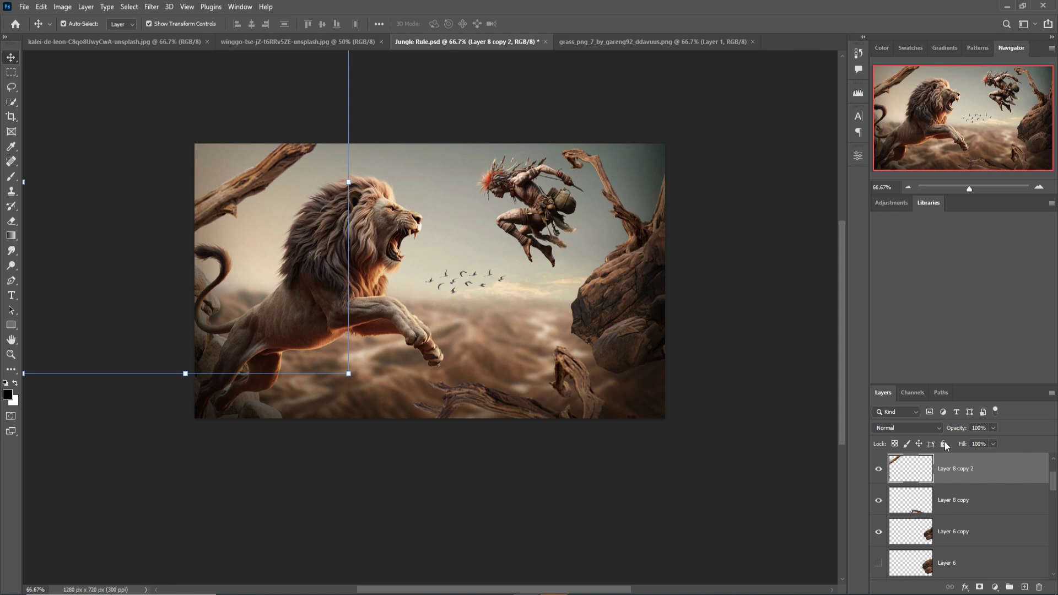
left_click(1025, 587)
right_click(985, 476)
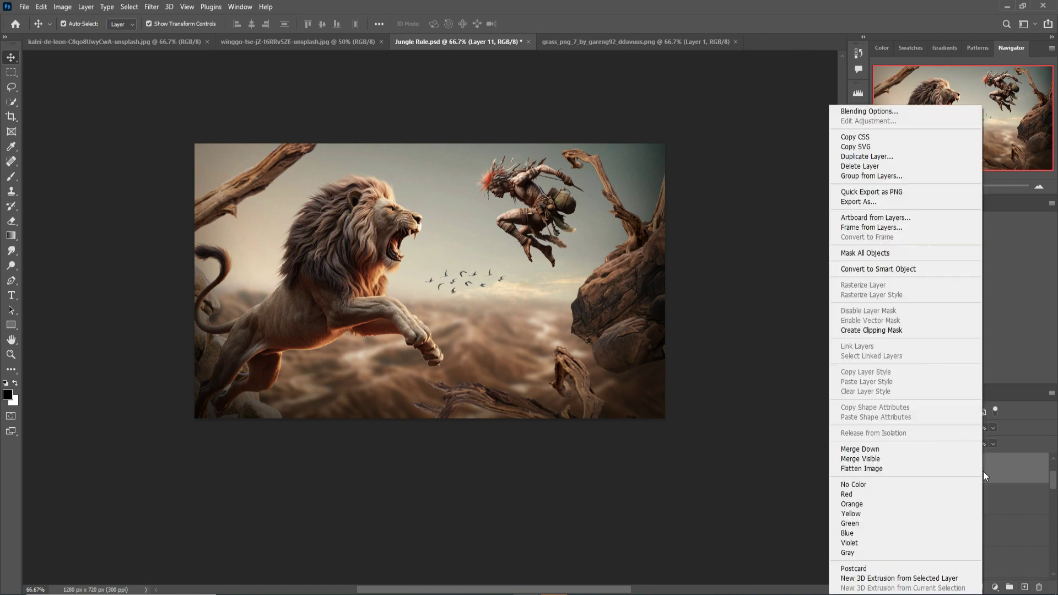
left_click(868, 330)
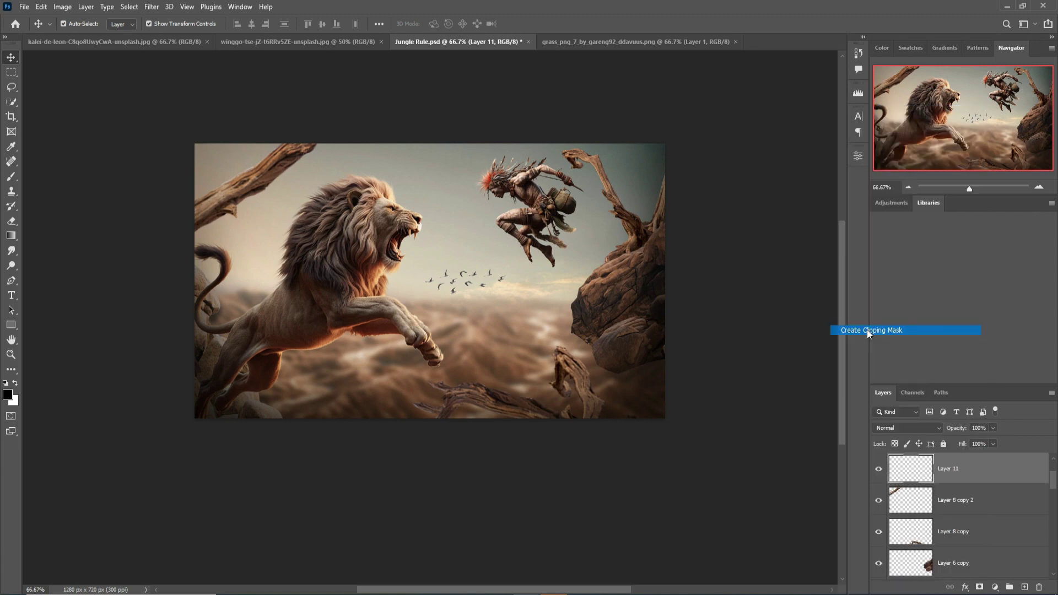
left_click(928, 429)
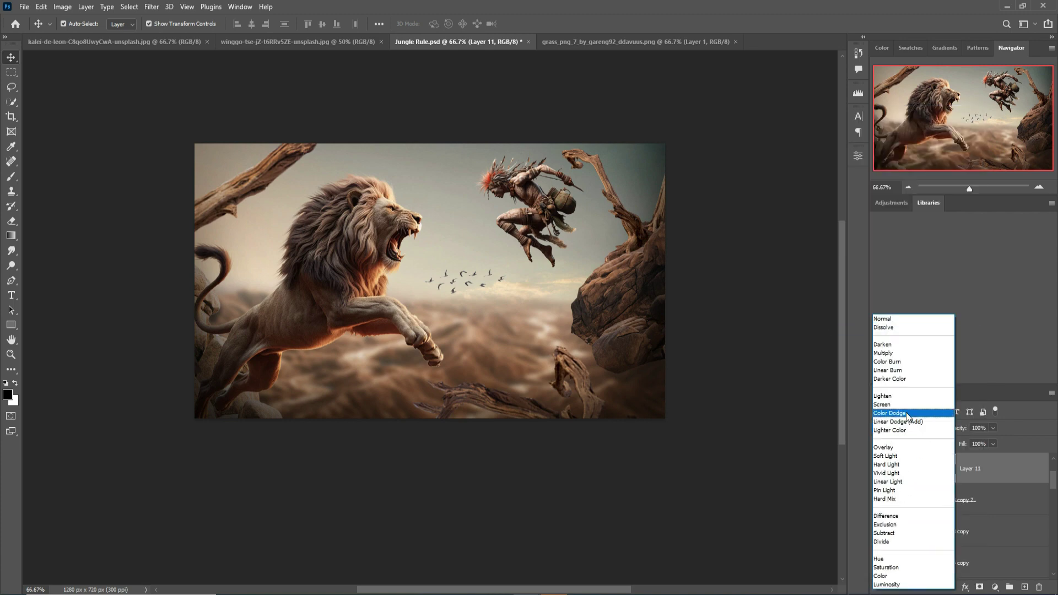
left_click(907, 414)
Add a light orange (fdae7e) Solid Color fill in Linear Dodge (Add), clipped to the upper-left branch
left_click(995, 586)
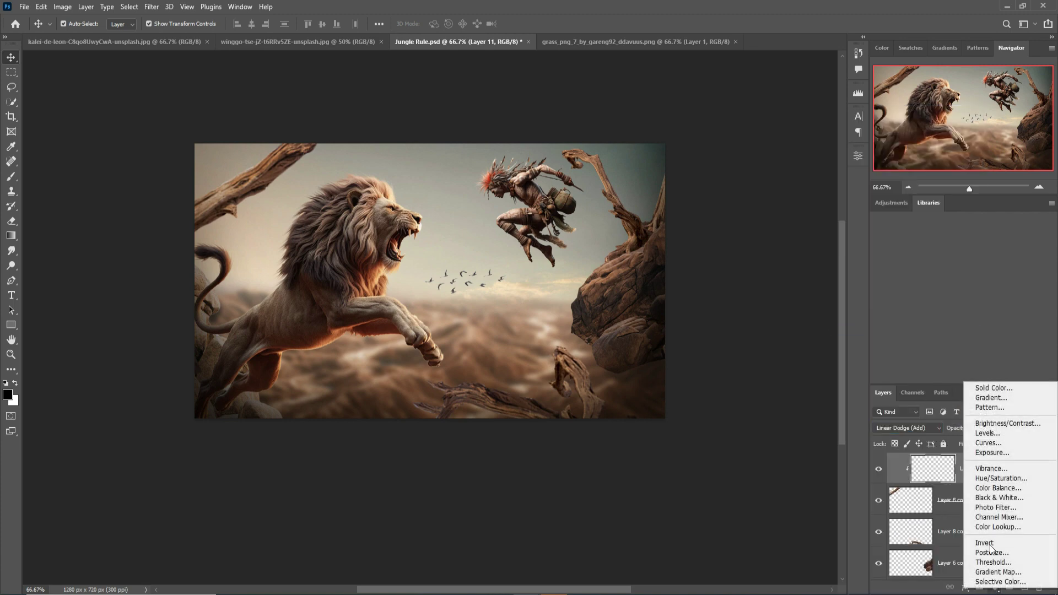
left_click(977, 386)
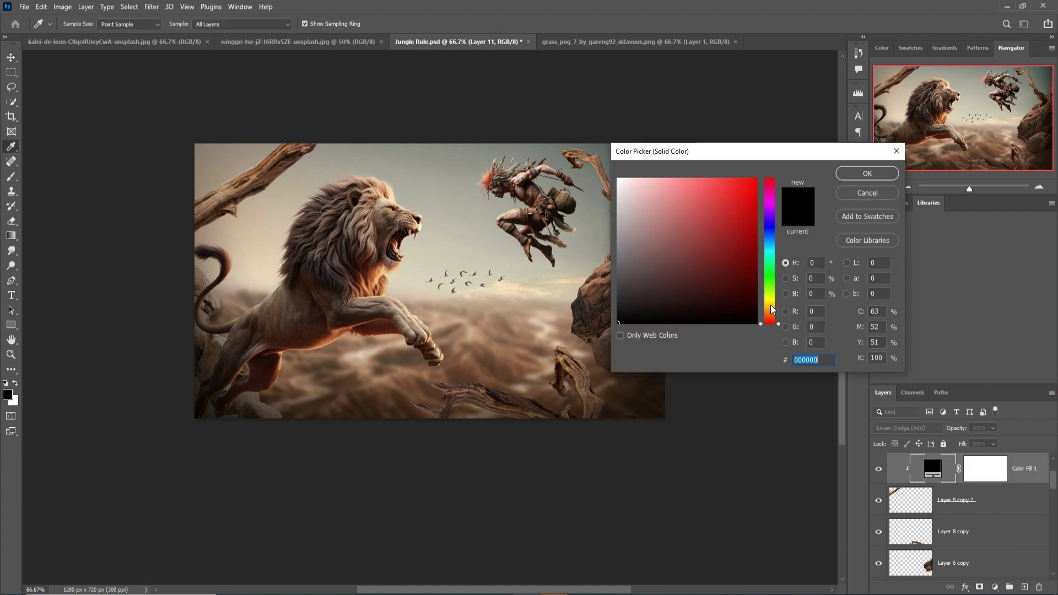
left_click(770, 306)
left_click(688, 180)
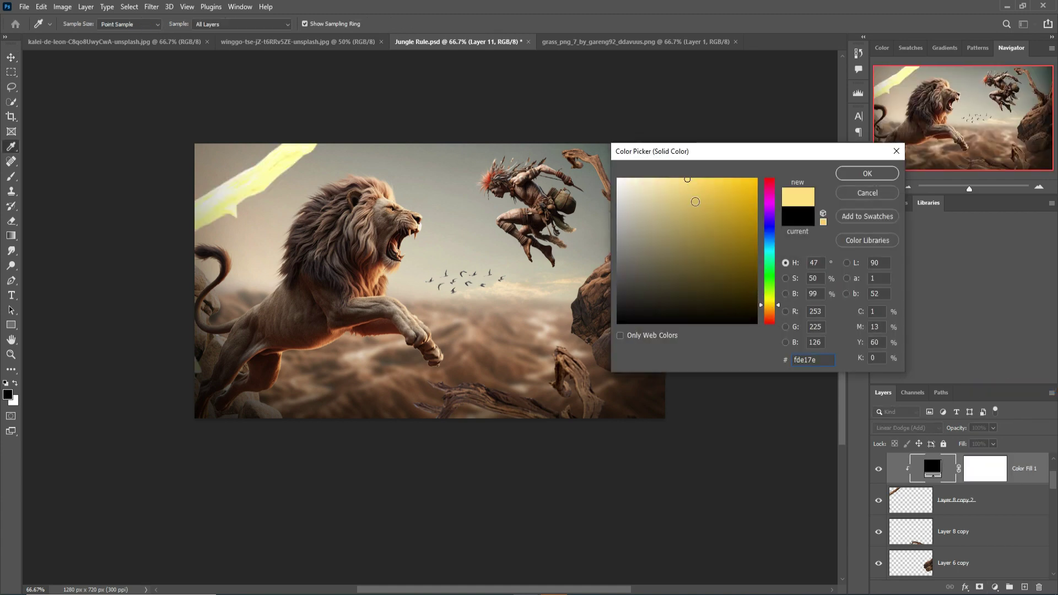
left_click_drag(775, 317, 779, 315)
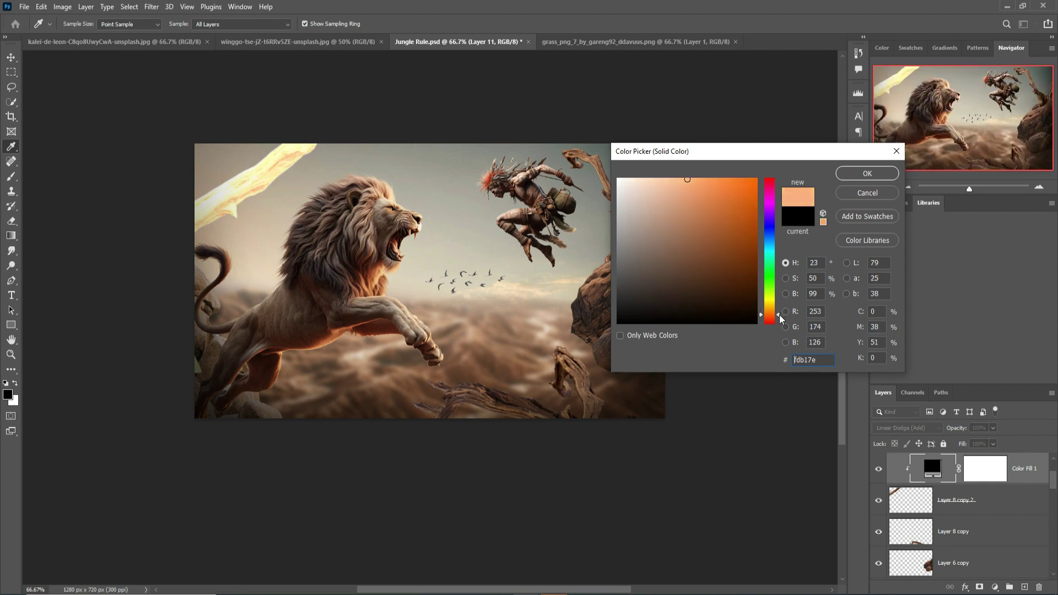
left_click(854, 174)
Split the branch fill's Underlying Layer black slider to 0 / 55 in Blend If and set the fill color to fda87e
right_click(933, 474)
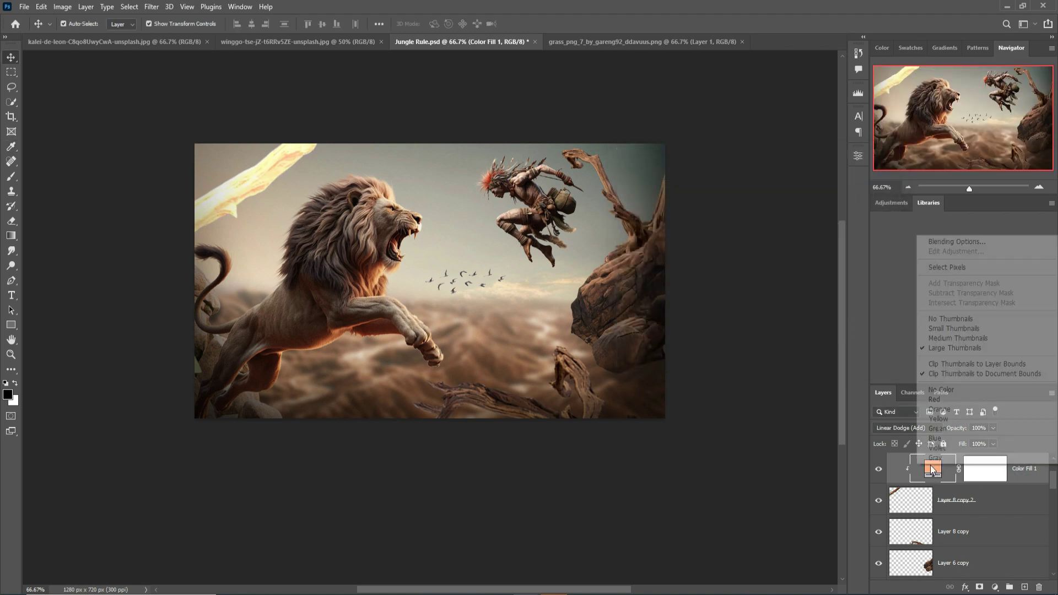
left_click(934, 242)
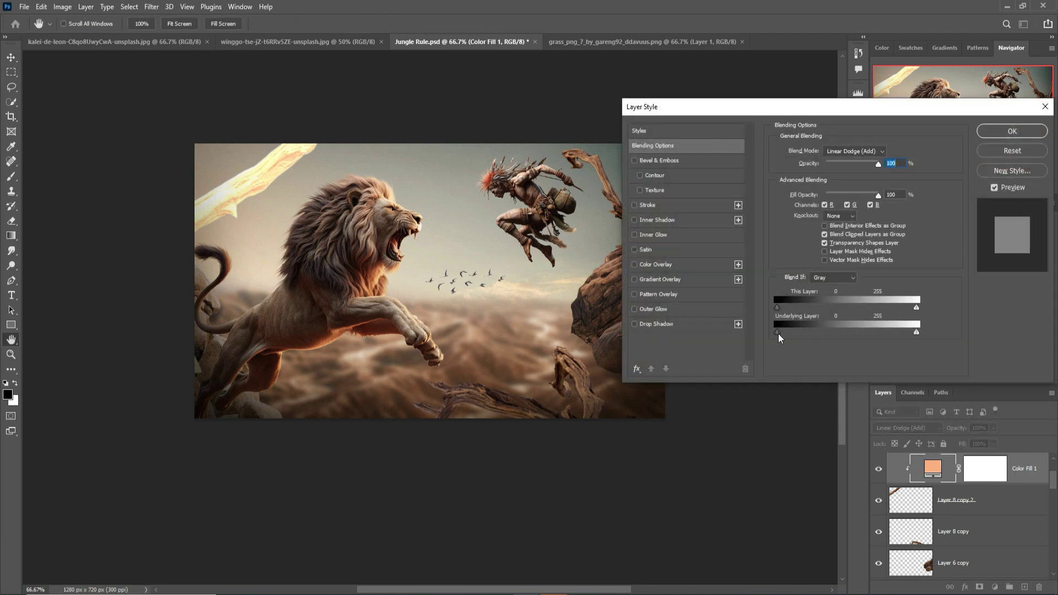
left_click_drag(778, 332, 809, 332)
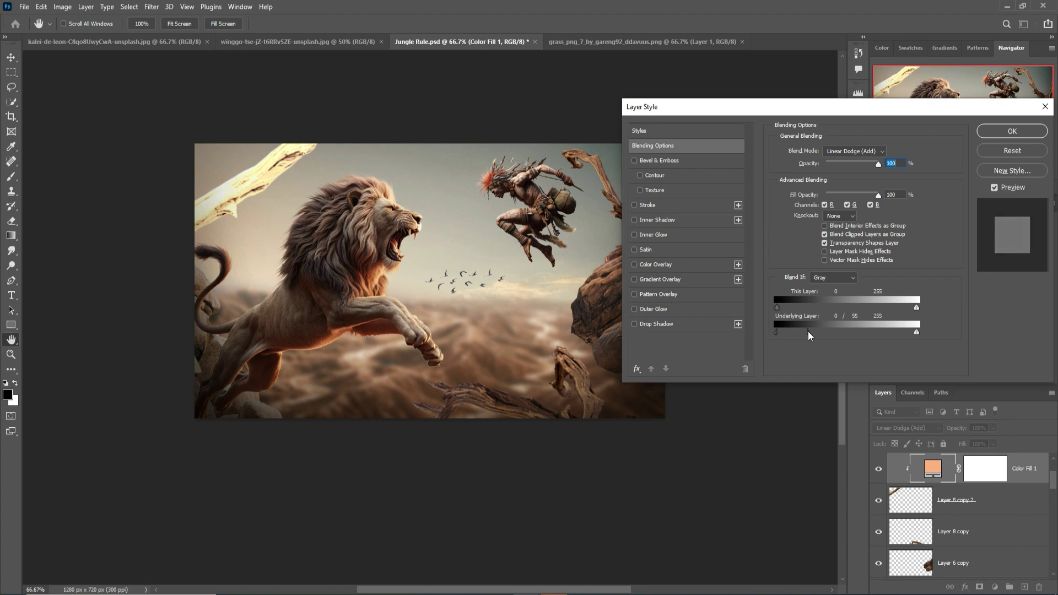
left_click(1003, 137)
double_click(933, 469)
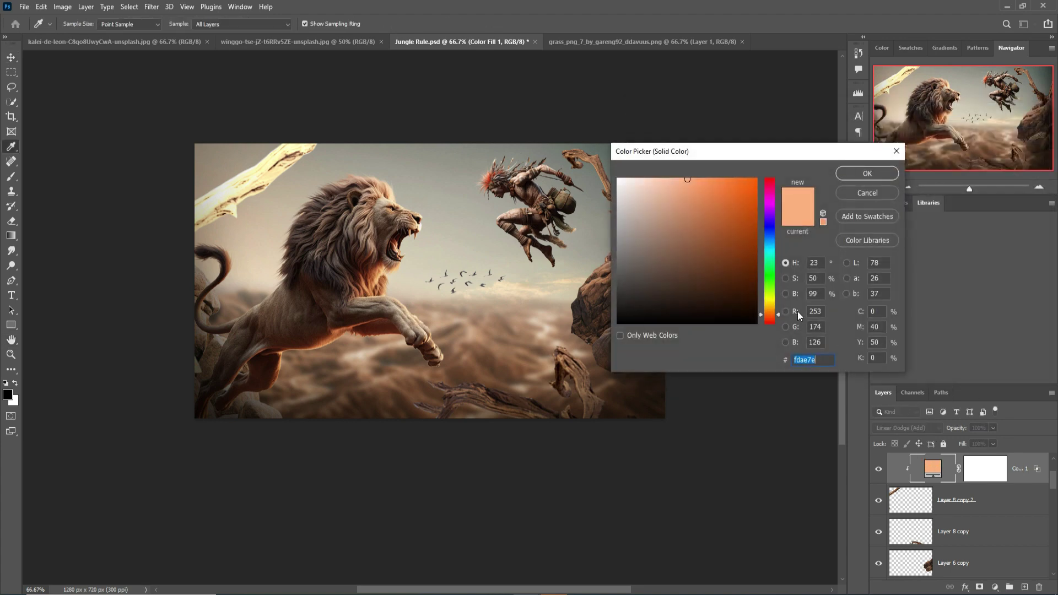
left_click_drag(778, 314, 777, 316)
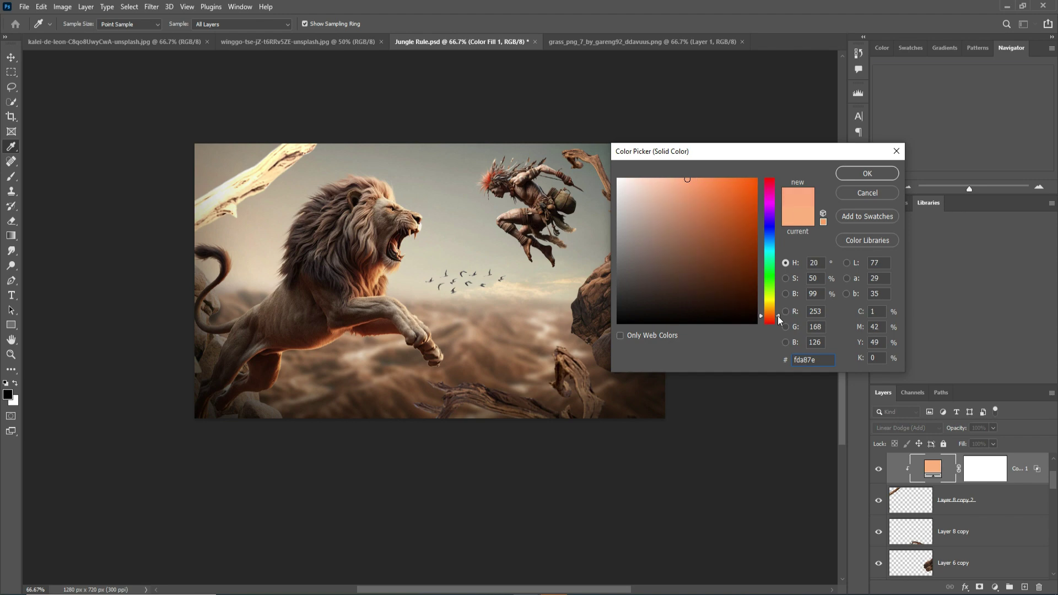
key("Return")
Invert the branch fill's mask to black and ready the Brush tool with white at 100% opacity
left_click(989, 475)
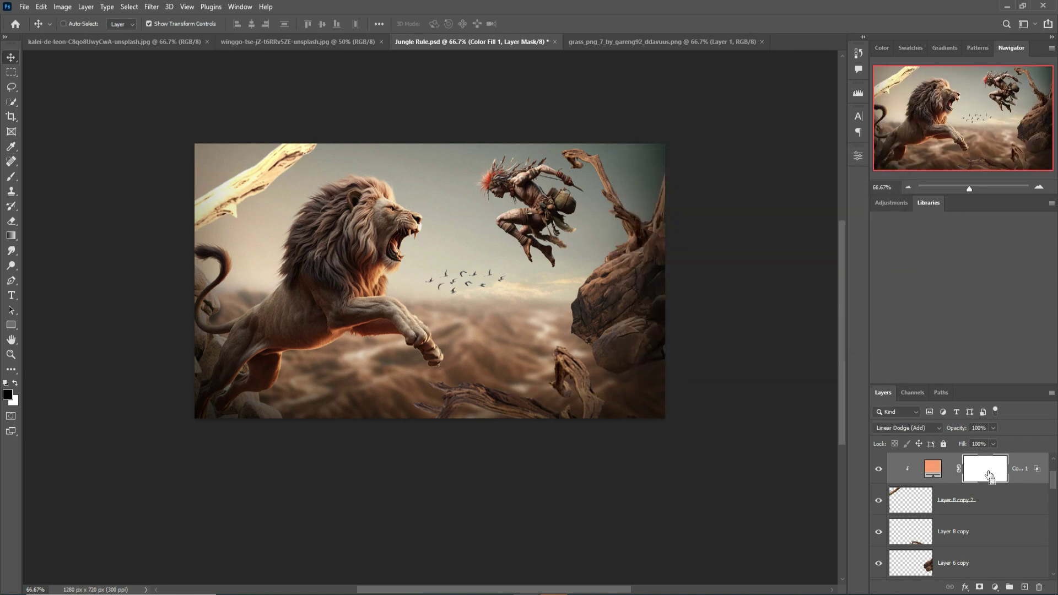
key("ctrl+i")
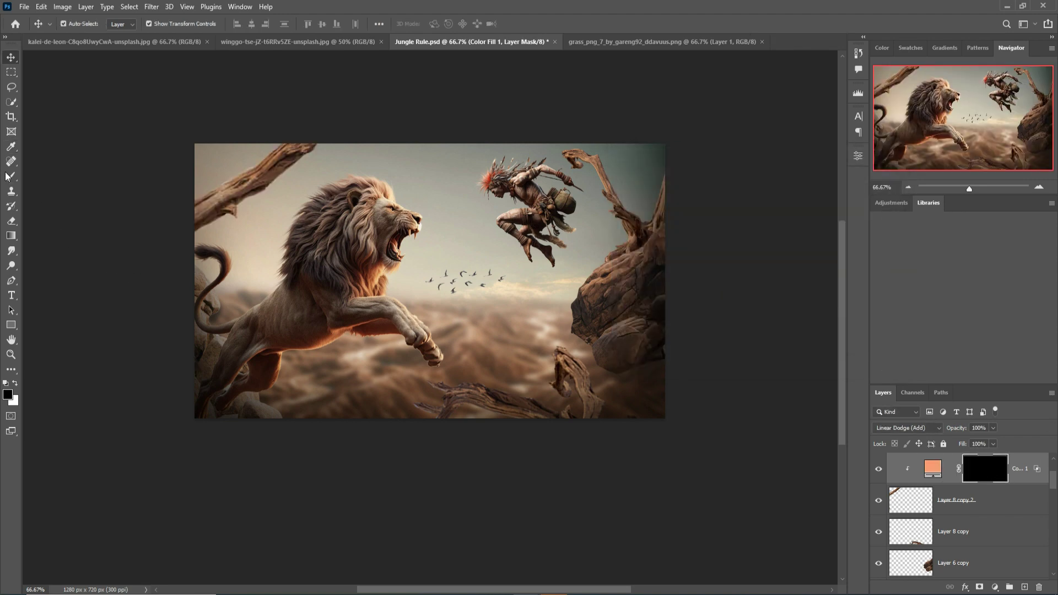
left_click(11, 177)
left_click(253, 23)
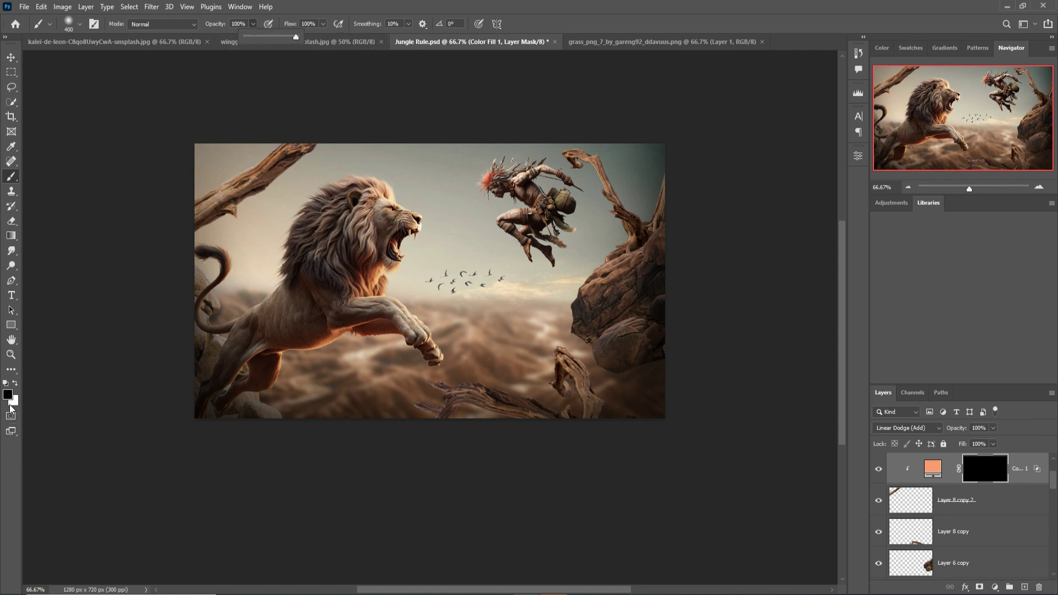
left_click(17, 390)
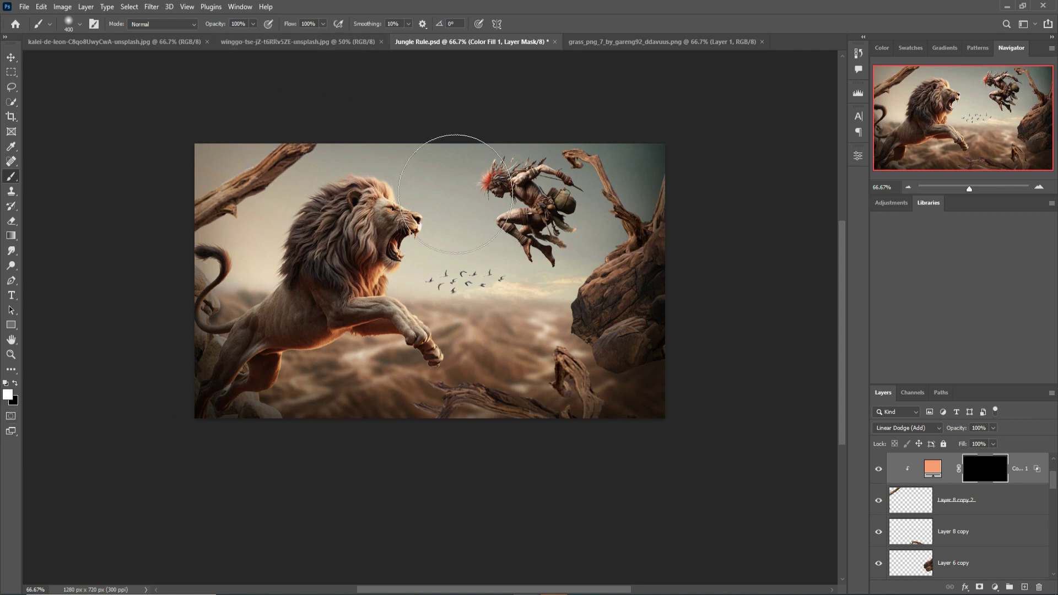
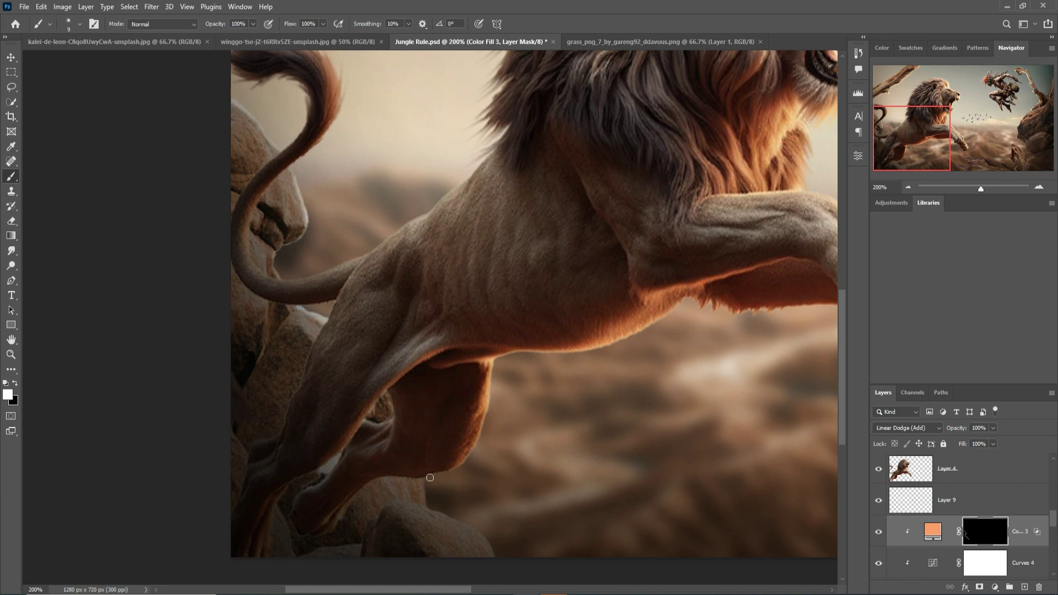
On the lion's Color Fill 3 mask, set the brush to 60 px at 18% opacity and swap the painting colors
key("bracketright")
key("bracketright")
key("bracketright")
key("bracketright")
key("bracketright")
key("bracketright")
key("1")
key("8")
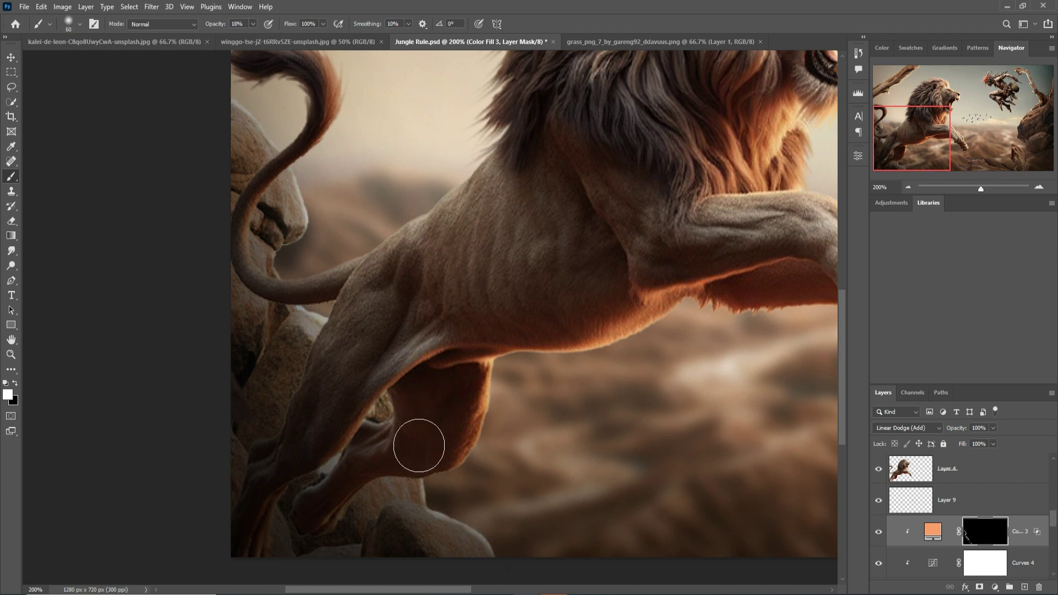
key("x")
Add an empty layer clipped to the large hanging rock (Layer 6 copy) and set its blend mode to Linear Dodge (Add)
key("v")
left_click_drag(717, 188, 166, 176)
left_click_drag(531, 175, 569, 274)
left_click(569, 274)
scroll(969, 521, "down", 2)
left_click(969, 501)
left_click(1024, 587)
right_click(969, 504)
left_click(945, 238)
left_click(907, 428)
left_click(910, 419)
Add a light orange Solid Color fill clipped to the large hanging rock
left_click(995, 587)
left_click(987, 382)
left_click(986, 209)
Split the rock fill's Underlying Layer black slider in Blend If and set the fill color to fca56b
right_click(931, 500)
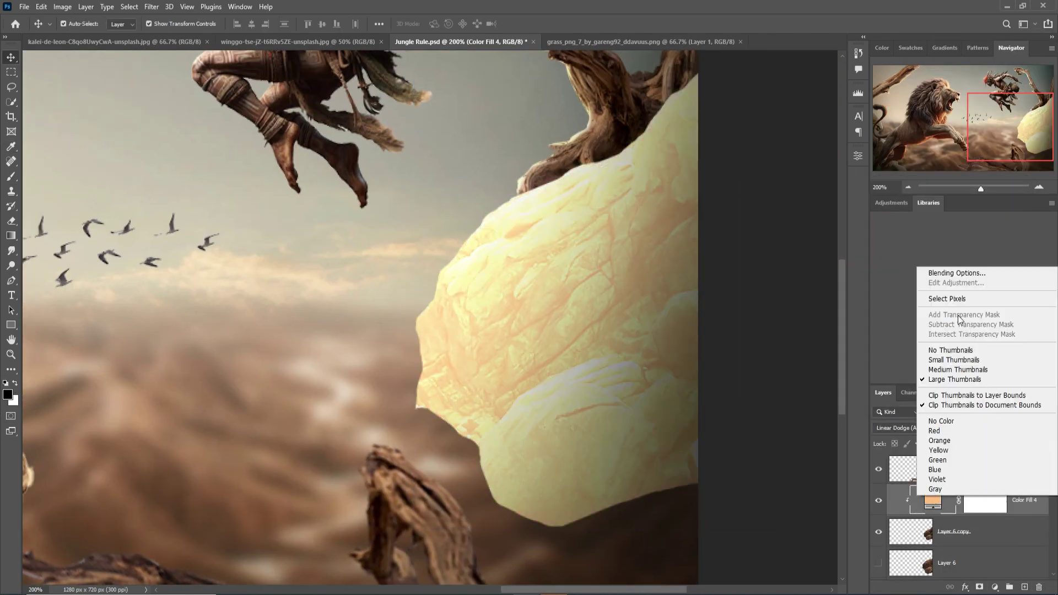
left_click(946, 273)
left_click_drag(783, 331, 871, 330)
left_click(1011, 131)
double_click(934, 500)
left_click(825, 213)
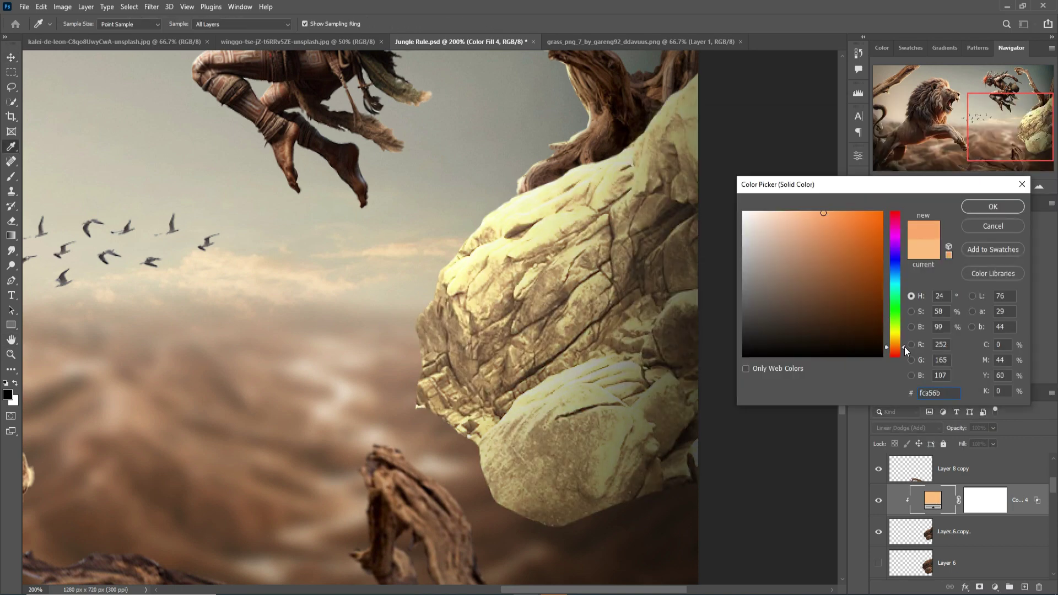
key("Return")
Invert the rock fill's mask and paint a thin rim of light along the rock's left edge with a small white brush
left_click(986, 500)
key("ctrl+i")
key("b")
key("x")
left_click_drag(216, 24, 262, 31)
key("[")
key("[")
key("[")
key("[")
key("[")
key("[")
key("[")
key("[")
key("[")
mouse_move(521, 195)
left_mouse_down()
mouse_move(456, 262)
mouse_move(418, 339)
mouse_move(424, 410)
left_mouse_up()
Enlarge the brush, lower its opacity and paint a softer glow along the rock's upper-left edge on the mask
key("]")
key("]")
key("]")
key("]")
key("]")
key("]")
key("]")
key("]")
key("]")
key("]")
key("]")
key("]")
left_click_drag(253, 27, 216, 28)
mouse_move(524, 212)
left_mouse_down()
mouse_move(452, 358)
mouse_move(491, 262)
left_mouse_up()
Add a light orange Solid Color fill in Linear Dodge (Add), clipped to the warrior above Curves 2
key("v")
left_click(255, 107)
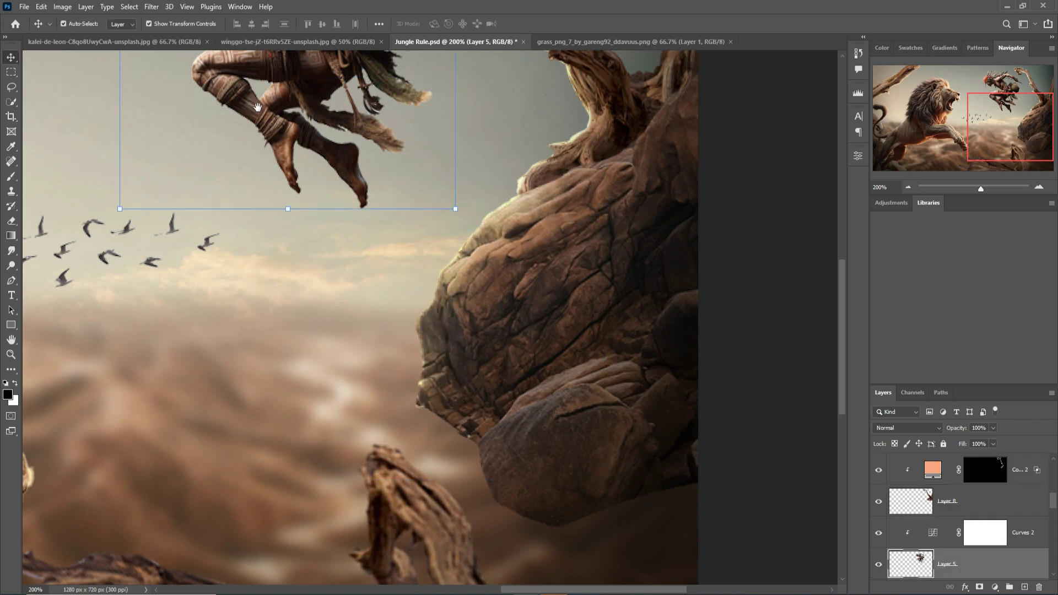
left_click_drag(311, 128, 444, 367)
left_click(1025, 538)
key("ctrl+shift+alt+n")
Split the warrior fill's Underlying Layer black slider to 0 / 50 in Blend If and shift the fill to a redder orange
right_click(974, 530)
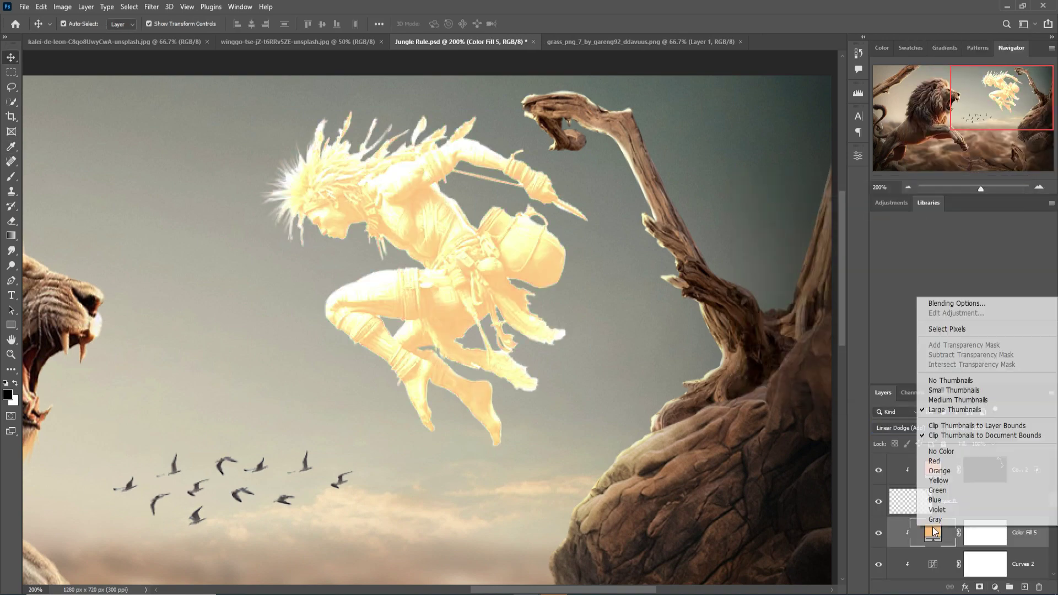
left_click(957, 303)
left_click_drag(778, 333, 805, 333, "alt")
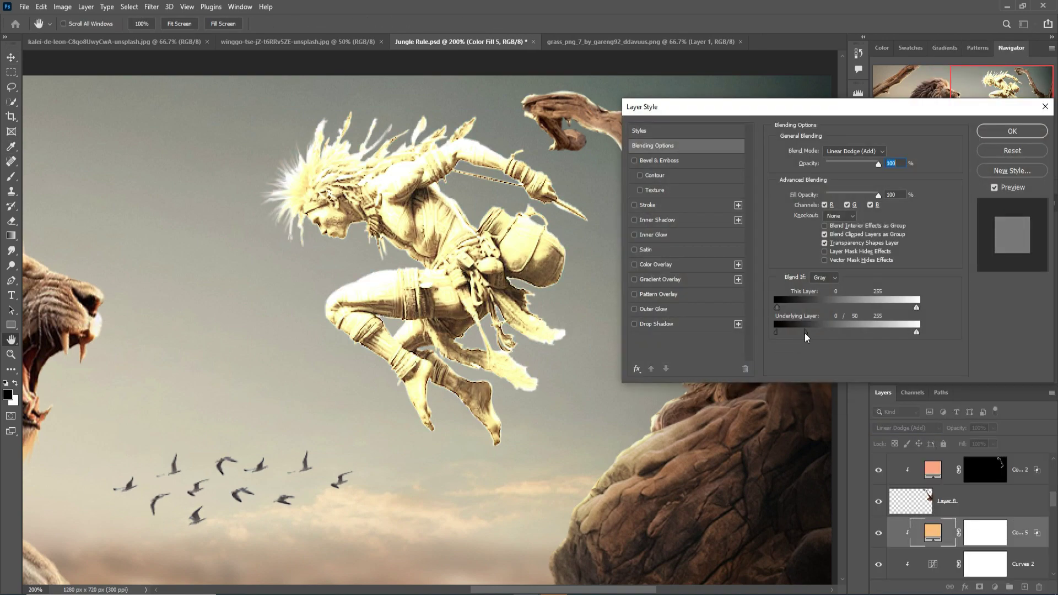
key("Return")
double_click(934, 533)
left_click_drag(906, 344, 905, 350)
key("Return")
Invert the warrior fill's mask and paint thin rim light along the body, limbs and bag with a small white brush at 100% opacity
left_click(986, 535)
key("ctrl+i")
key("b")
key("ctrl+plus")
left_click_drag(285, 261, 631, 331)
key("bracketleft")
key("bracketleft")
key("bracketleft")
key("0")
key("bracketleft")
key("bracketleft")
key("bracketleft")
mouse_move(535, 199)
left_mouse_down()
mouse_move(554, 226)
mouse_move(654, 231)
mouse_move(766, 295)
mouse_move(651, 315)
mouse_move(593, 388)
mouse_move(639, 452)
mouse_move(726, 534)
left_mouse_up()
mouse_move(726, 533)
left_mouse_down()
mouse_move(580, 193)
mouse_move(630, 280)
left_mouse_up()
left_click_drag(628, 177, 758, 309)
left_click_drag(503, 150, 399, 481)
mouse_move(538, 118)
left_mouse_down()
mouse_move(595, 76)
mouse_move(662, 95)
mouse_move(722, 148)
left_mouse_up()
mouse_move(623, 200)
left_mouse_down()
mouse_move(708, 179)
mouse_move(785, 237)
mouse_move(792, 275)
mouse_move(744, 330)
left_mouse_up()
Paint a soft glow over the warrior's hair, bag and legs on the fill mask with a 35 px brush at 16% opacity
key("bracketright")
key("bracketright")
key("bracketright")
key("bracketright")
key("bracketright")
key("bracketright")
key("bracketright")
key("bracketright")
key("bracketright")
key("bracketright")
key("1")
key("6")
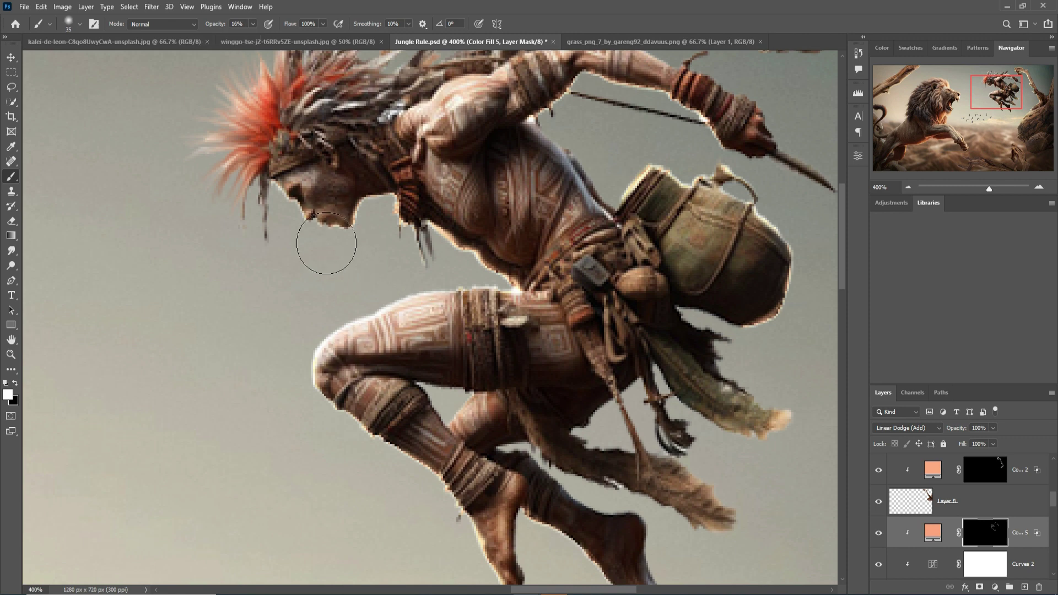
left_click_drag(374, 441, 347, 303)
key("x")
scroll(714, 191, "up", 5)
key("x")
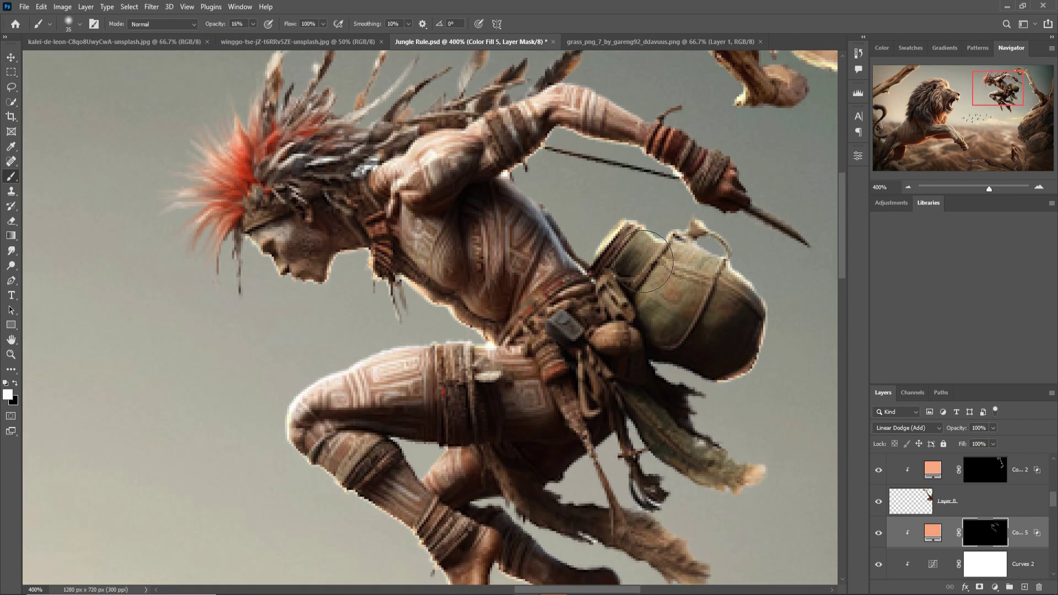
key("v")
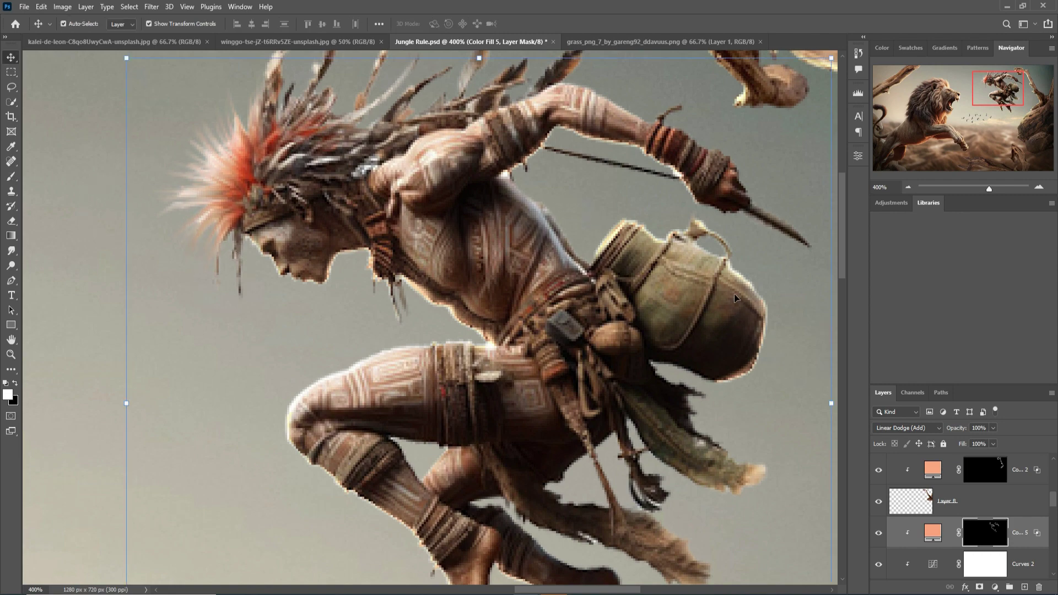
Stamp all visible layers into a new layer above Layer 10 and convert it to a smart object
key("ctrl+minus")
key("ctrl+minus")
key("ctrl+minus")
key("ctrl+minus")
key("ctrl+minus")
scroll(730, 282, "up", 5)
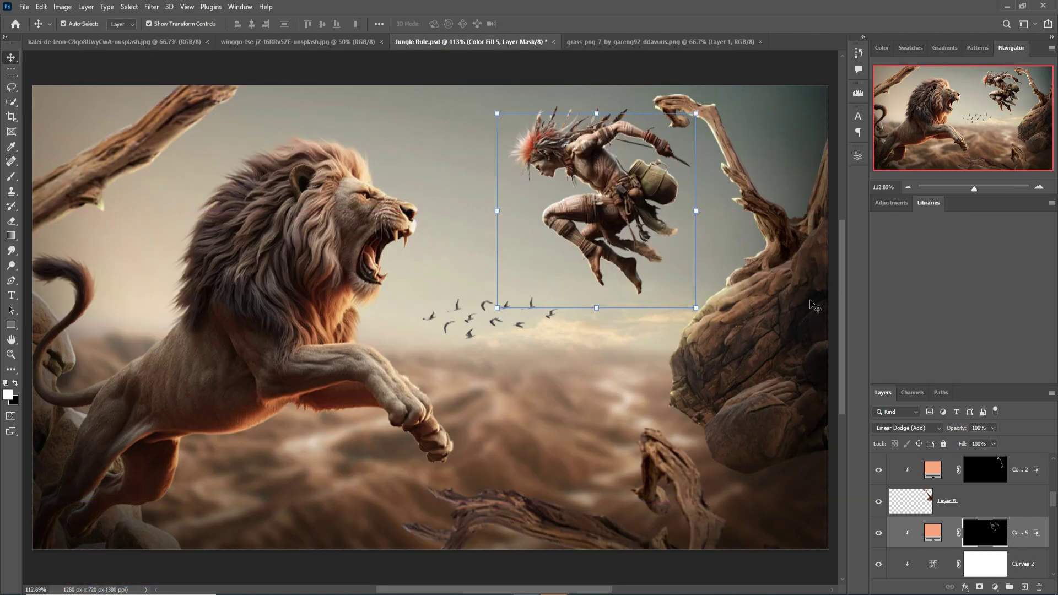
left_click(1024, 483)
scroll(1025, 476, "up", 3)
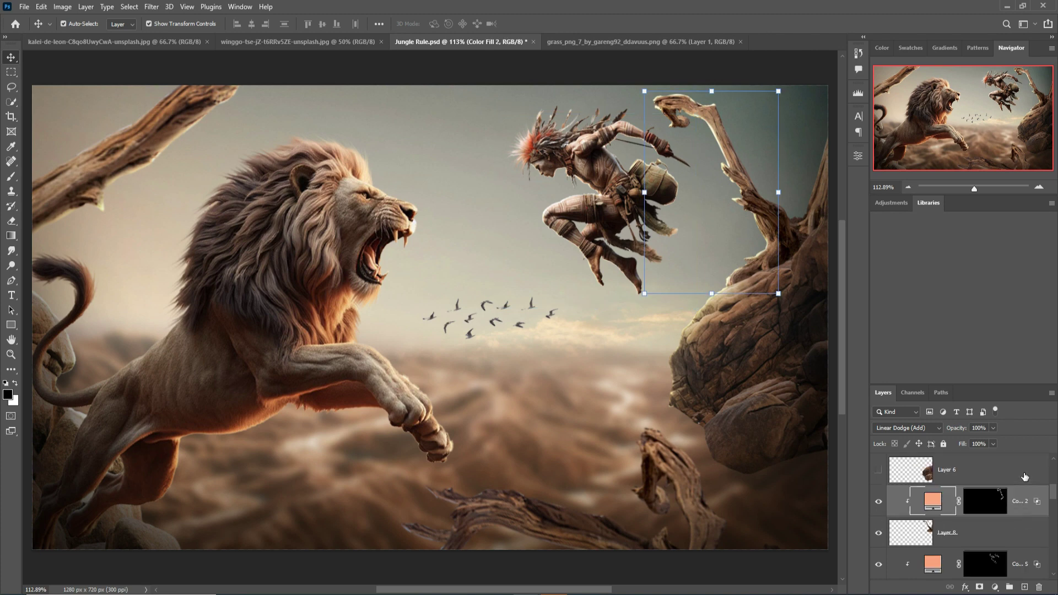
scroll(1025, 477, "up", 3)
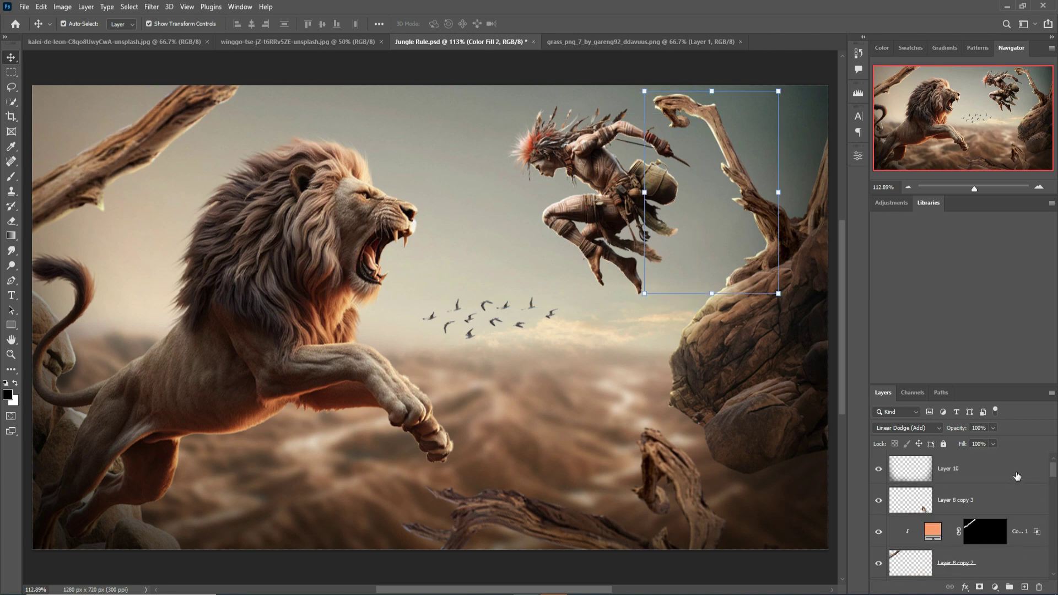
left_click(1002, 478)
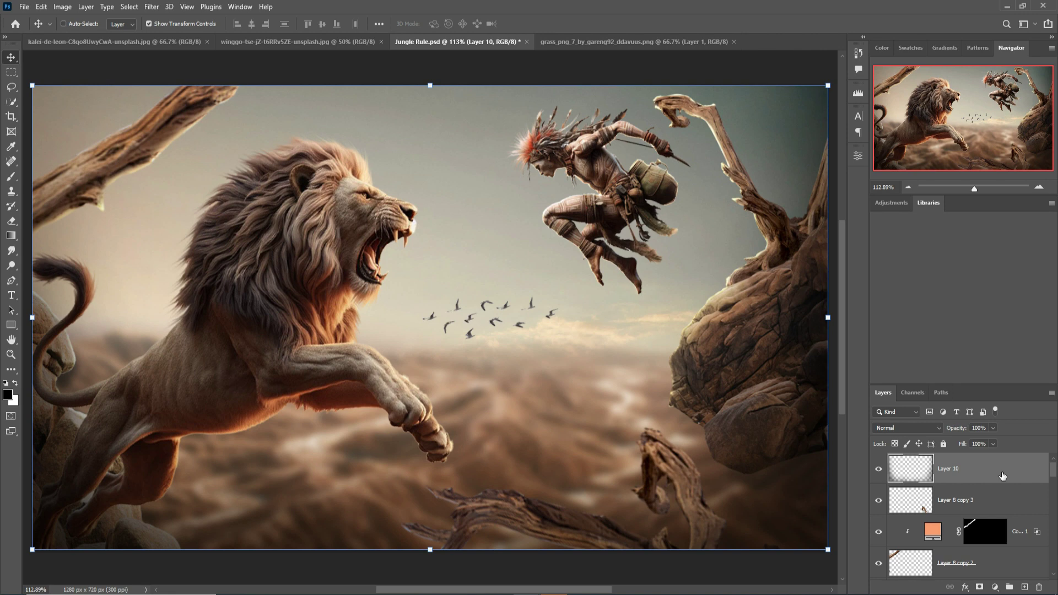
key("ctrl+shift+alt+n")
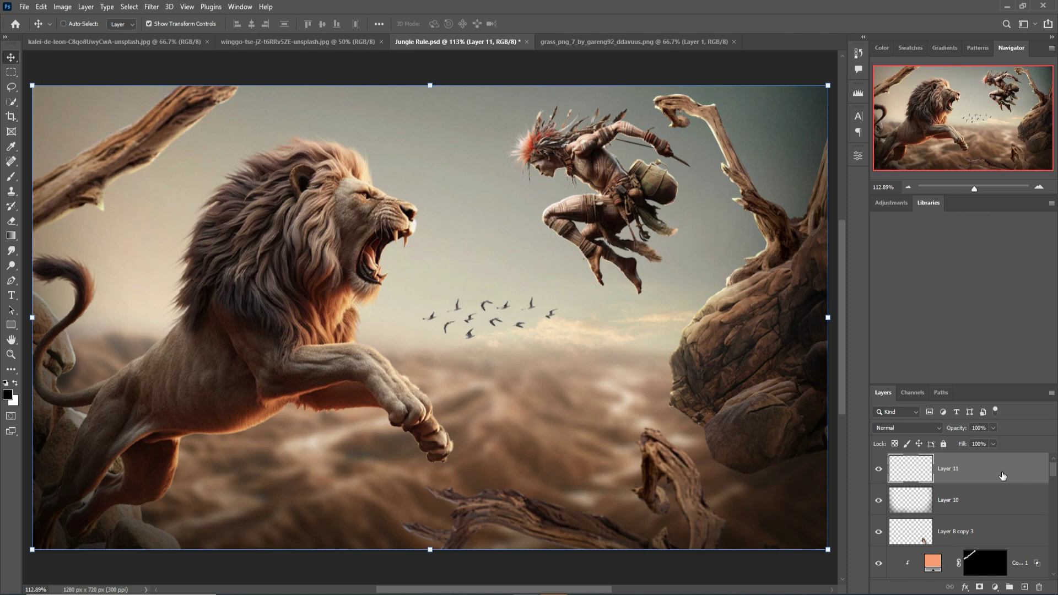
key("ctrl+shift+alt+e")
right_click(1004, 463)
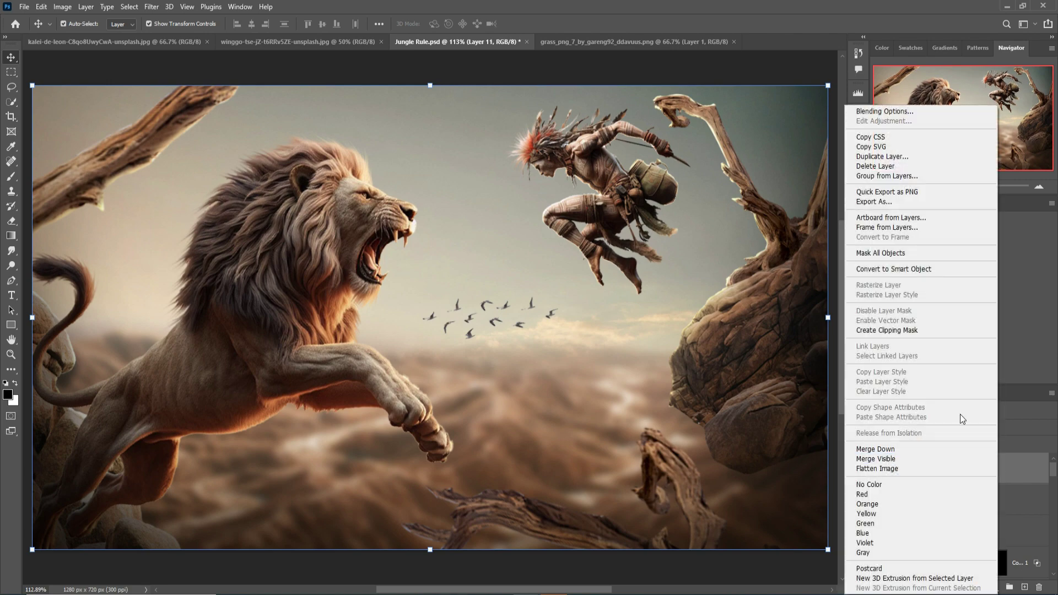
left_click(898, 269)
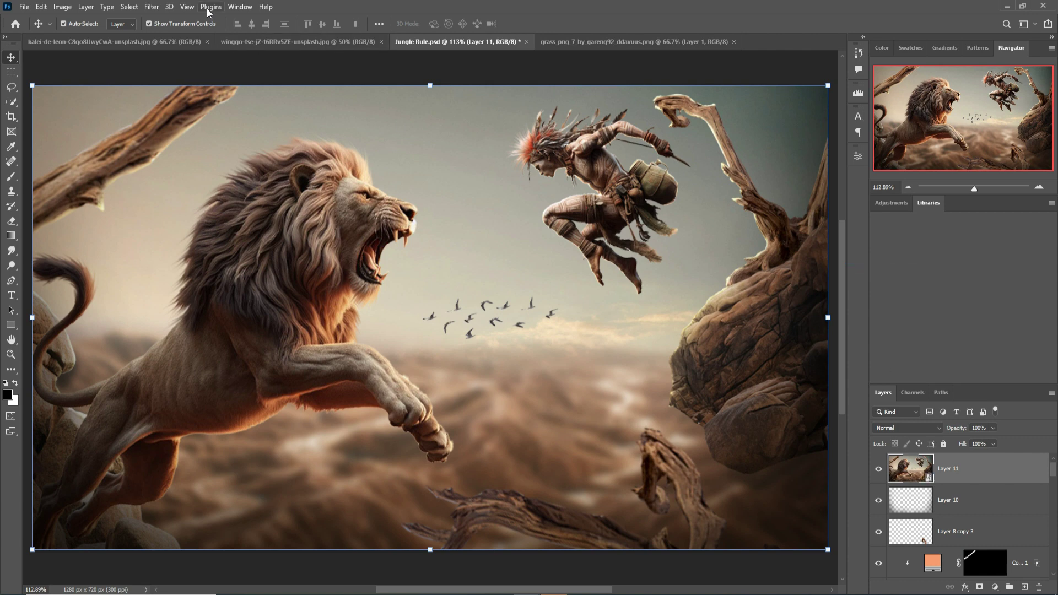
Apply the Camera Raw Filter to Layer 11 with Exposure -0.55, Contrast +7, Highlights +7, Shadows -8, Whites +6 and Blacks -6
left_click(151, 7)
left_click(174, 93)
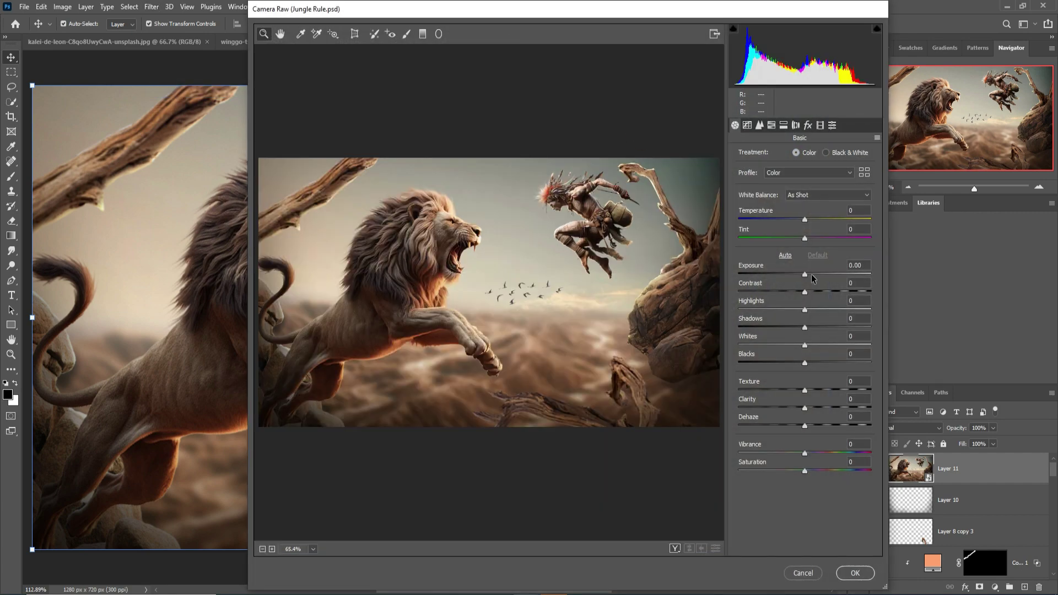
left_click_drag(806, 277, 811, 293)
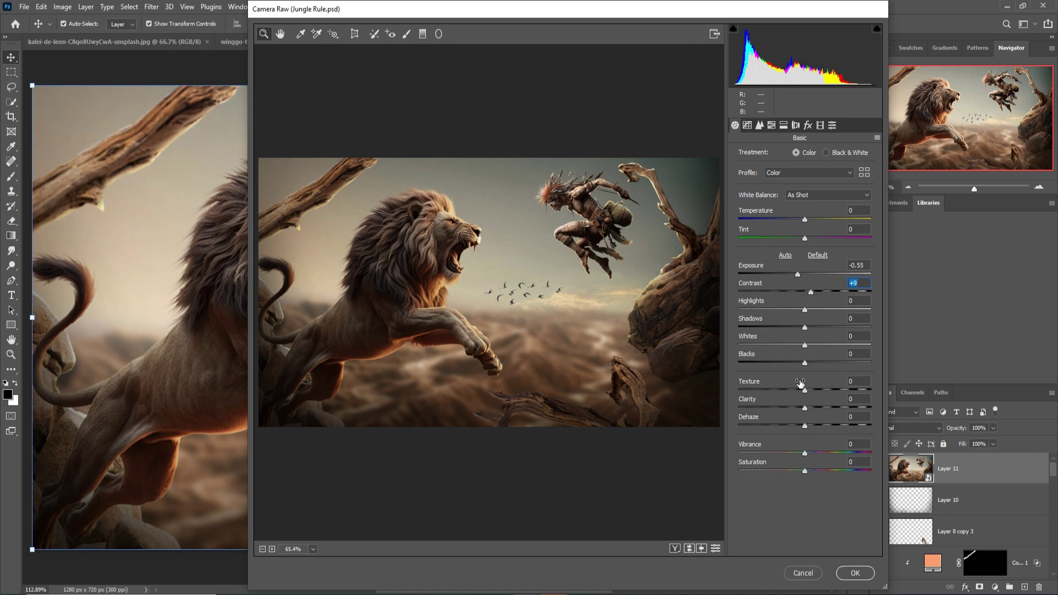
left_click_drag(812, 292, 806, 345)
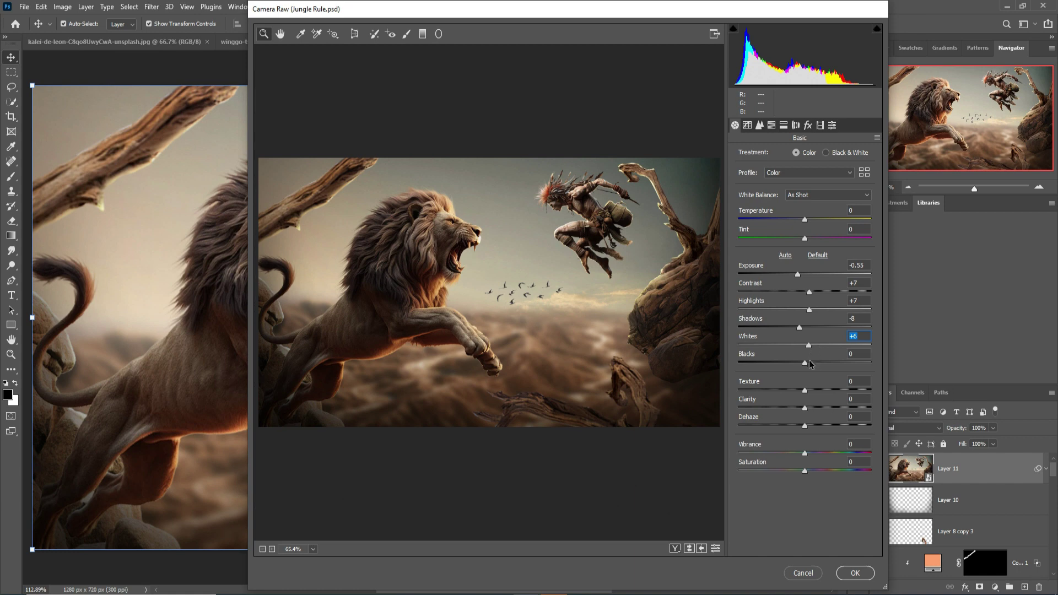
left_click(805, 363)
left_click_drag(806, 364, 802, 364)
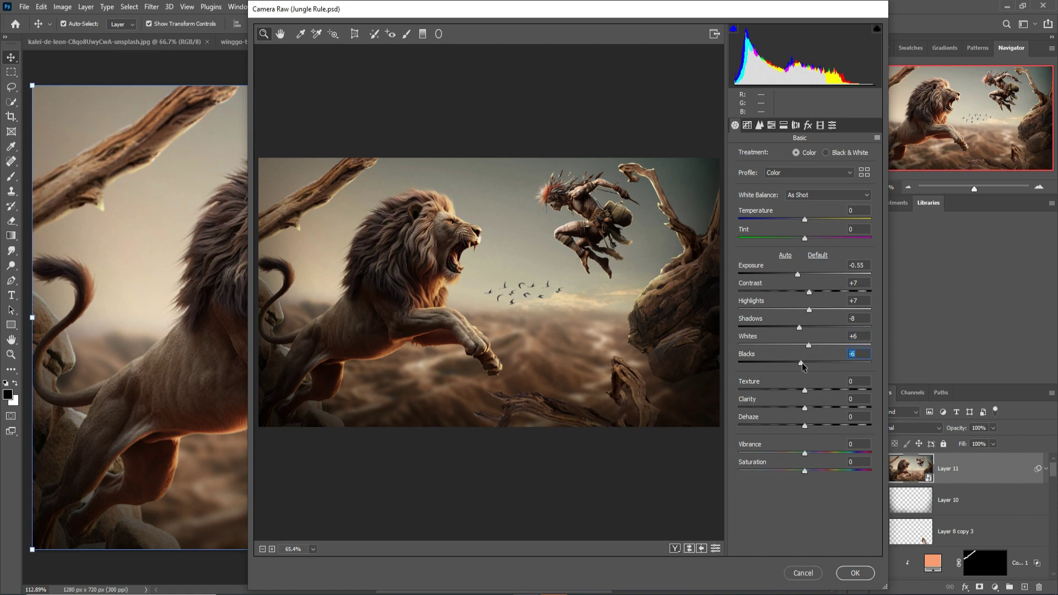
Set the Camera Raw Clarity to +8 and Saturation to +5
left_click_drag(806, 408, 812, 407)
left_click(806, 469)
left_click_drag(806, 469, 808, 469)
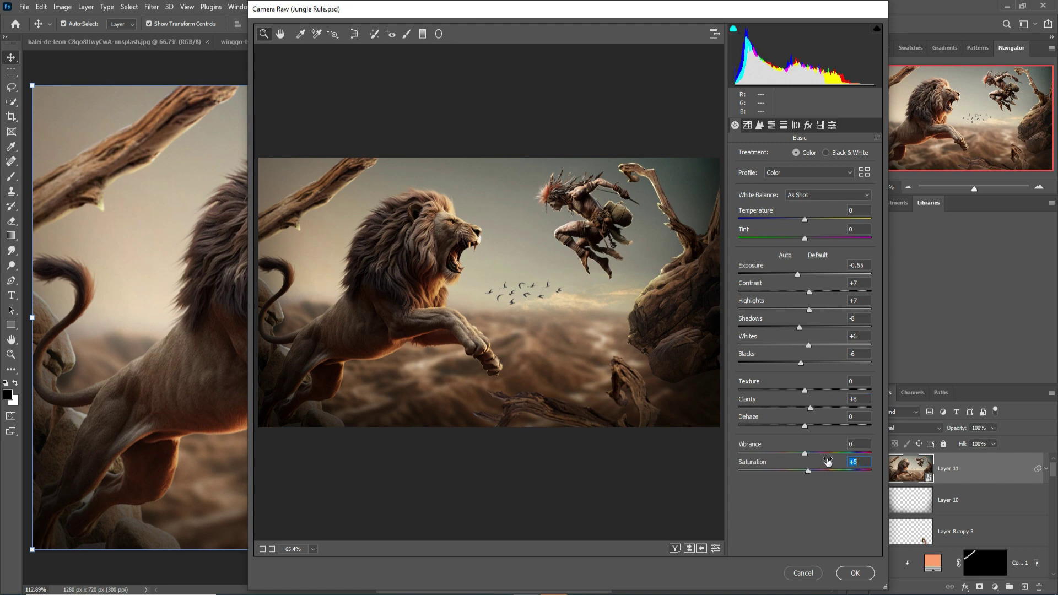
Set the parametric tone curve to Highlights +9, Lights +8, Darks -9 and Shadows +8, and raise the sharpening amount
left_click(748, 125)
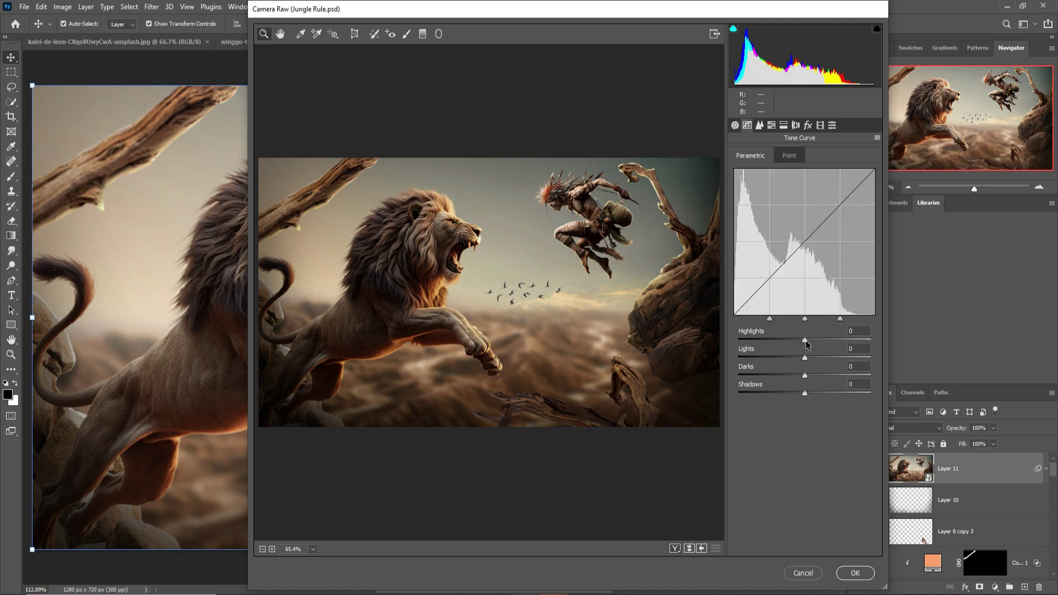
left_click_drag(806, 341, 811, 394)
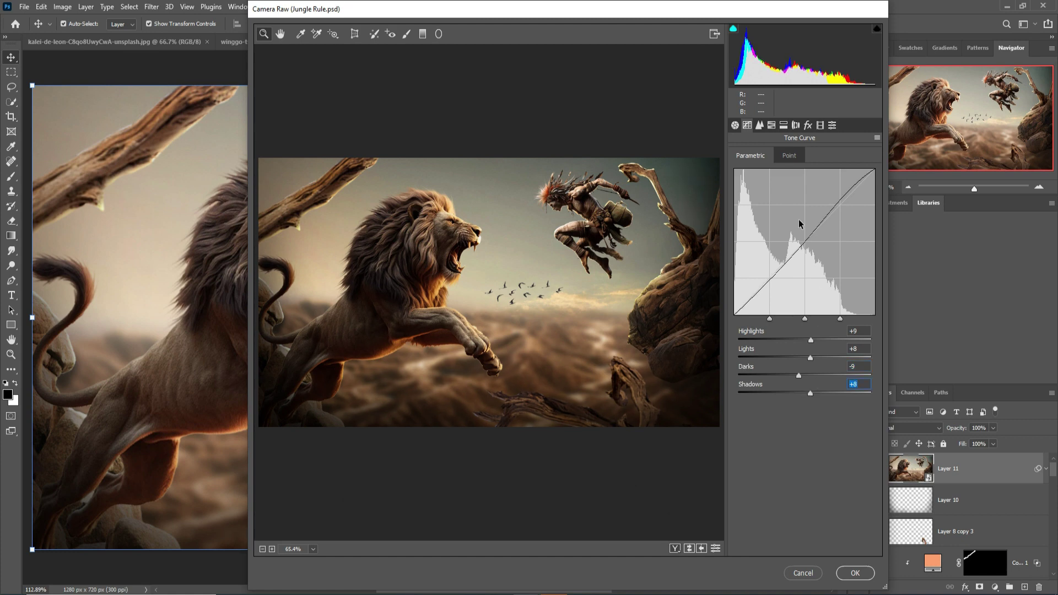
left_click(762, 127)
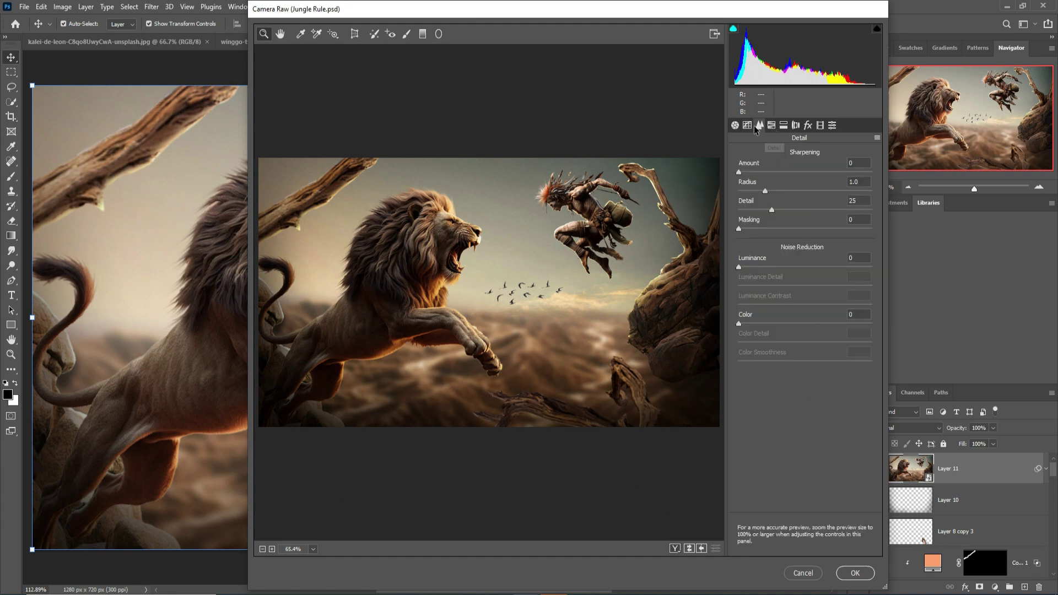
left_click_drag(742, 173, 767, 177)
Split-tone the image with highlights at Hue 26, Saturation 6 and shadows at Hue 245, Saturation 7
left_click(771, 126)
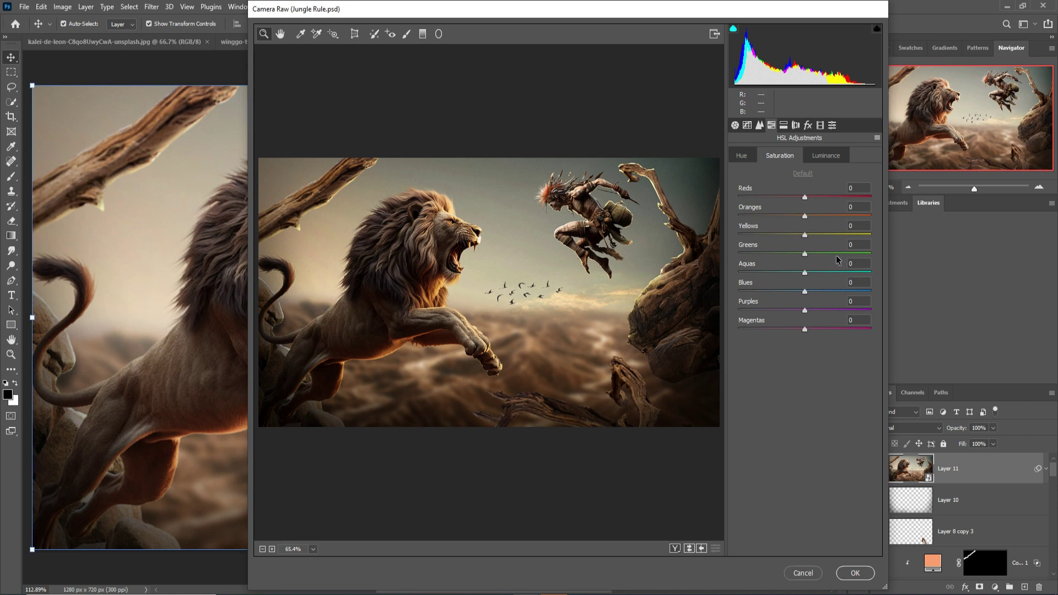
left_click(784, 126)
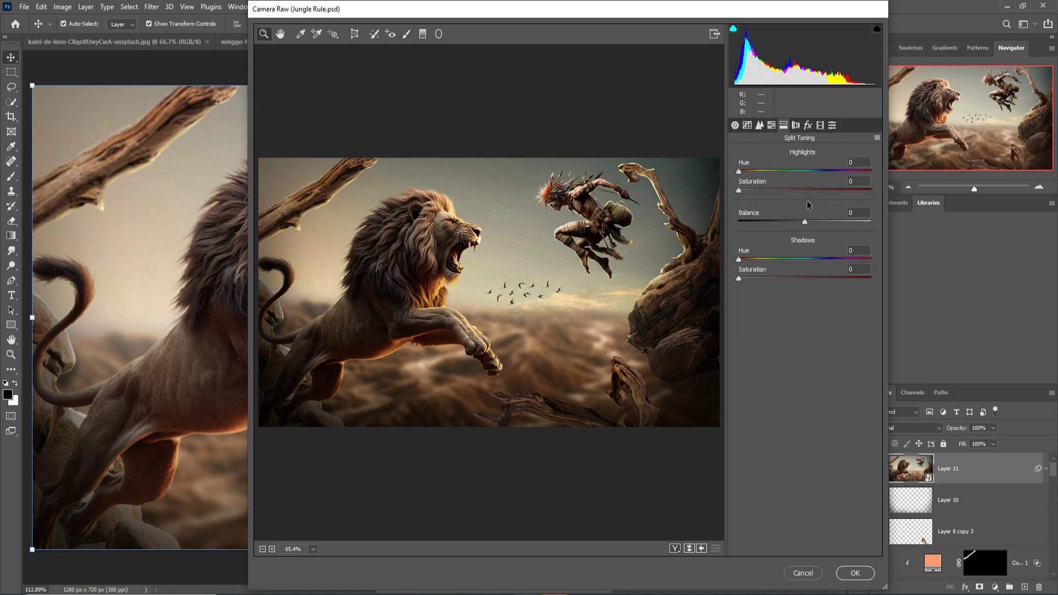
mouse_move(742, 173)
left_mouse_down()
mouse_move(756, 173)
mouse_move(748, 193)
left_mouse_up()
left_click(738, 190)
left_click_drag(753, 171, 749, 171)
left_click_drag(740, 258, 829, 265)
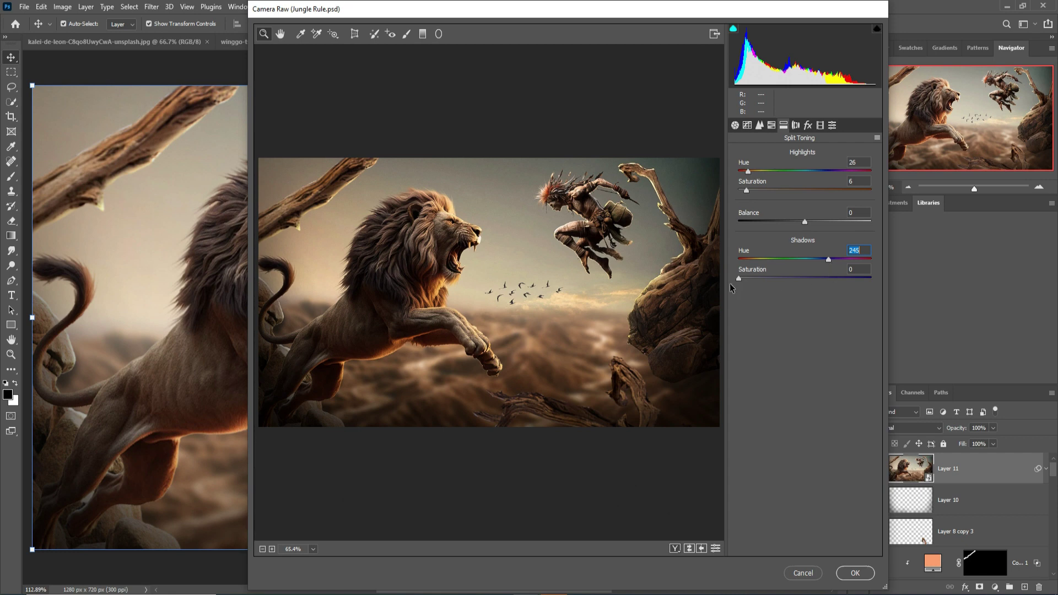
left_click_drag(739, 280, 745, 279)
left_click_drag(746, 280, 747, 279)
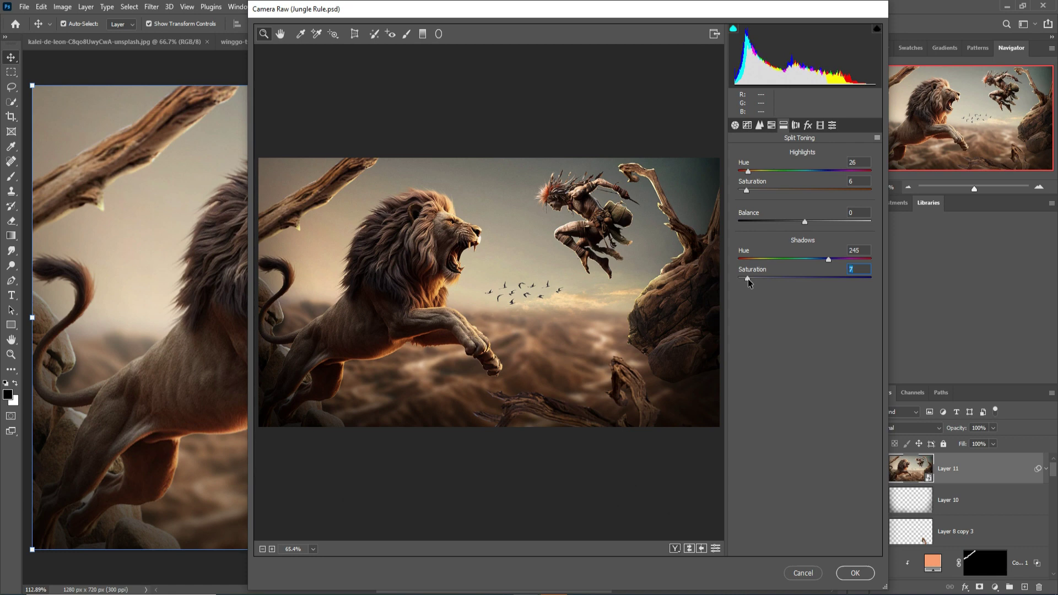
Set the HSL saturation of the Blues to +32 and the Oranges to +28
left_click(771, 125)
left_click(797, 156)
left_click_drag(805, 291, 816, 292)
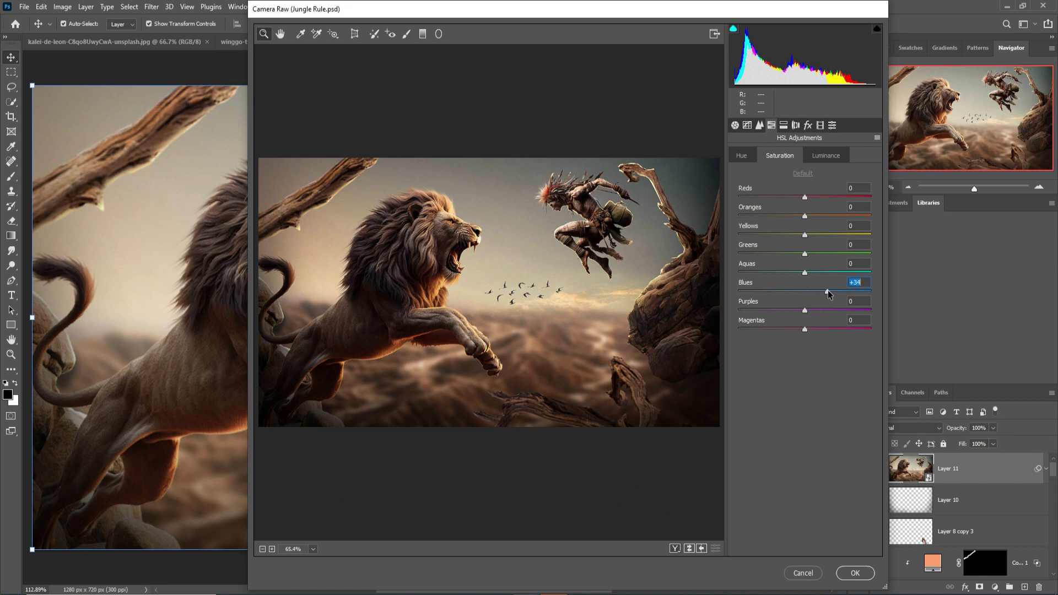
left_click_drag(828, 290, 827, 290)
left_click_drag(805, 216, 817, 220)
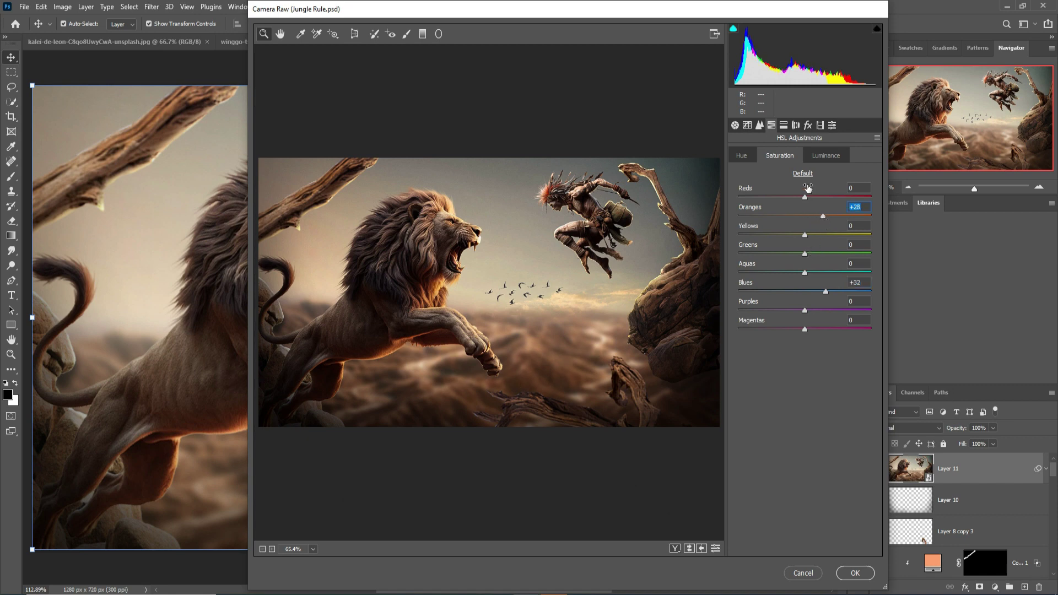
Lower the post-crop vignetting amount slightly and apply the Camera Raw Filter to Layer 11
left_click(810, 125)
left_click_drag(805, 273, 803, 280)
left_click(856, 574)
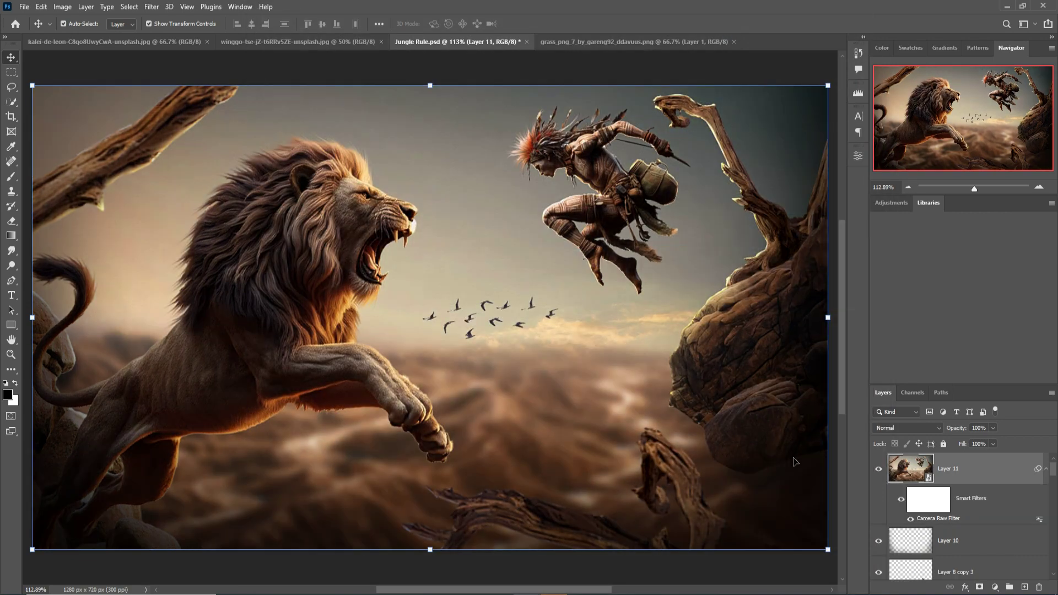